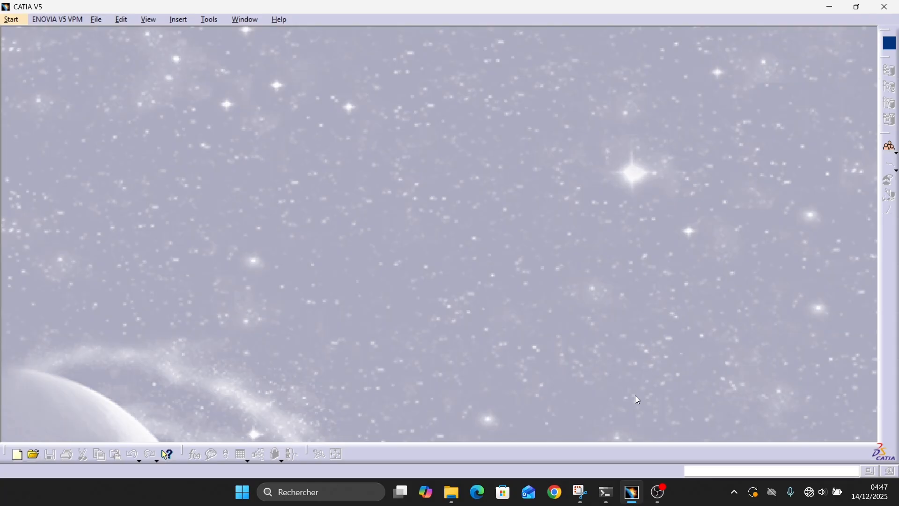
Step: Import the WP STEP file from the desktop into CATIA and dismiss the transfer report
click(632, 494)
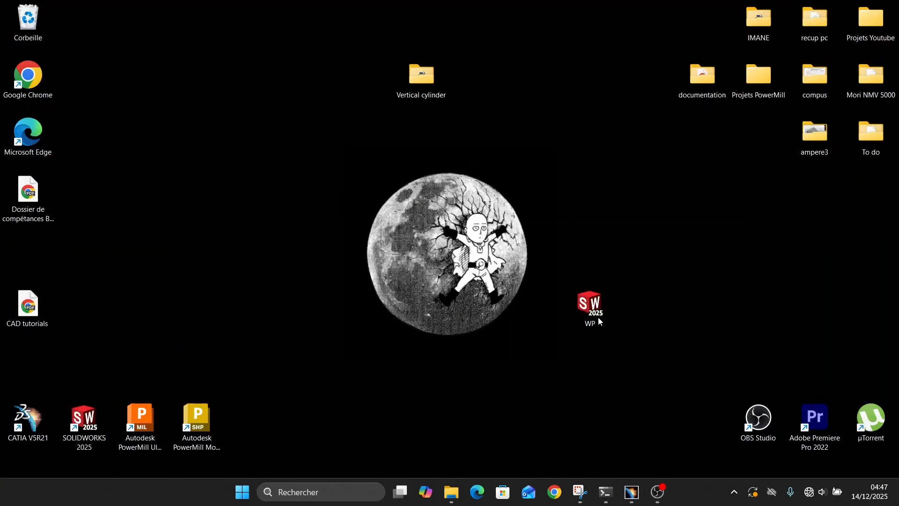
drag(597, 316, 549, 304)
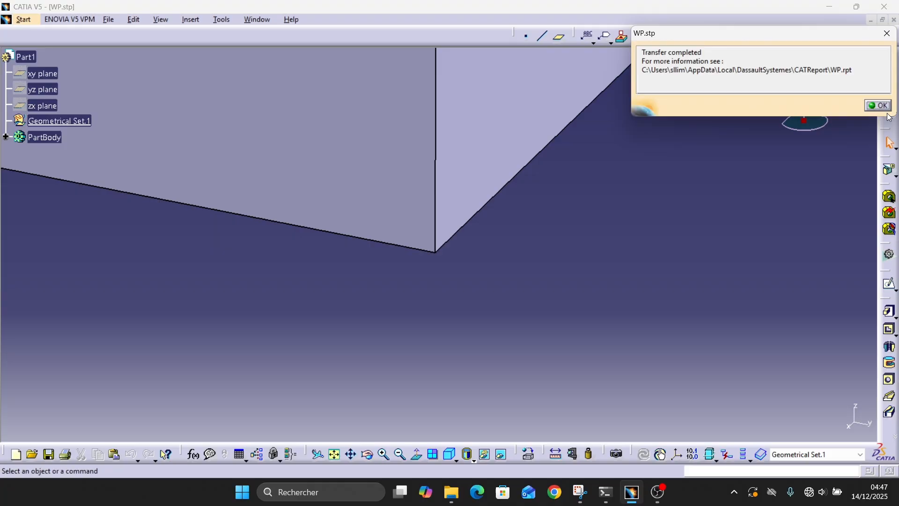
click(882, 107)
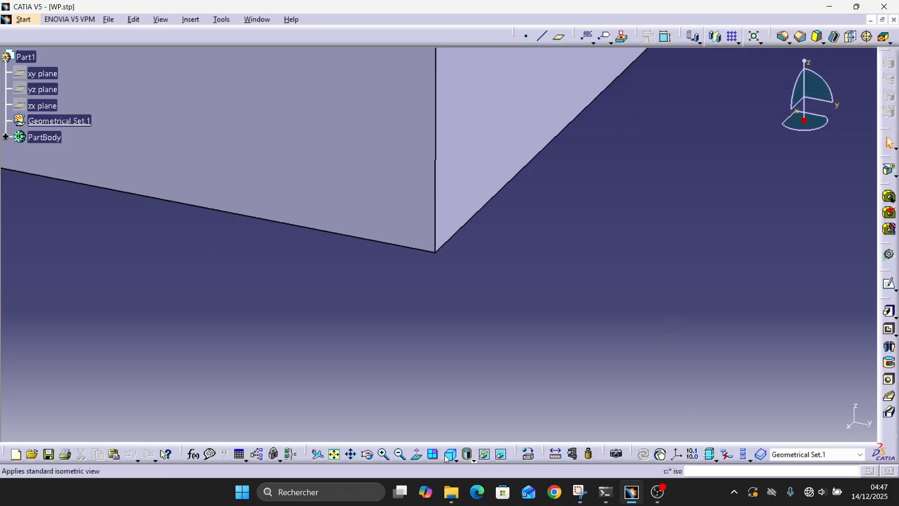
click(334, 454)
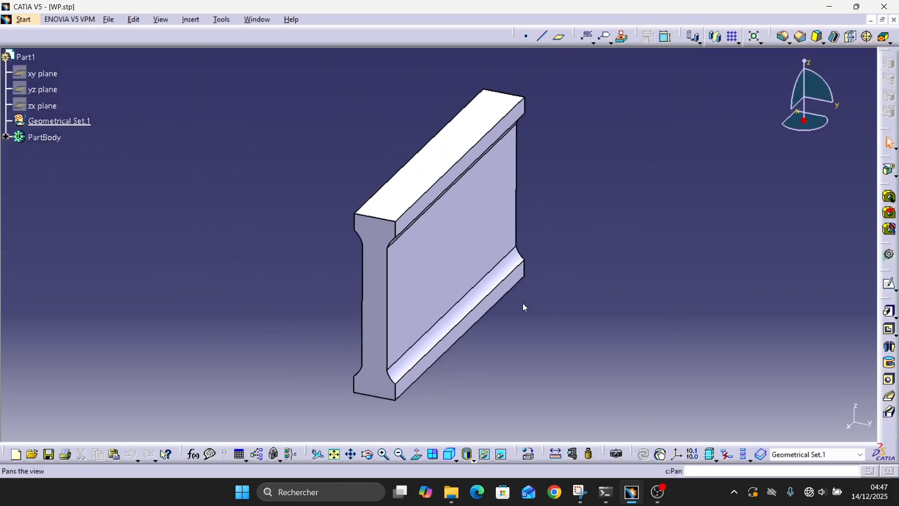
middle_drag(523, 302, 465, 169)
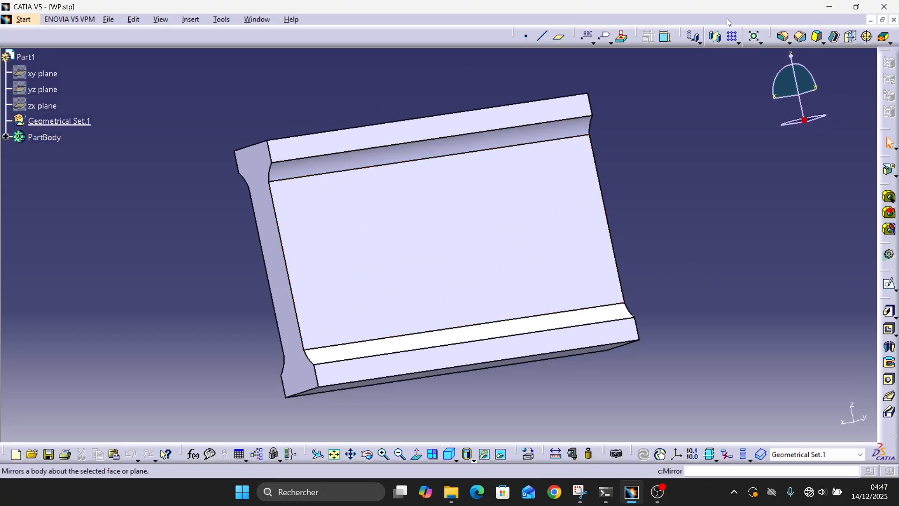
Step: Create a new desktop folder named Simulation and open it
click(830, 7)
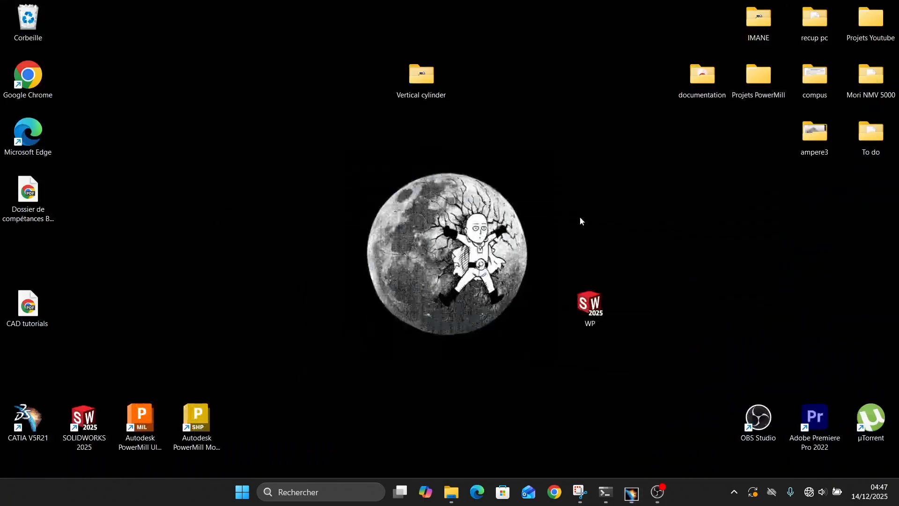
right_click(445, 220)
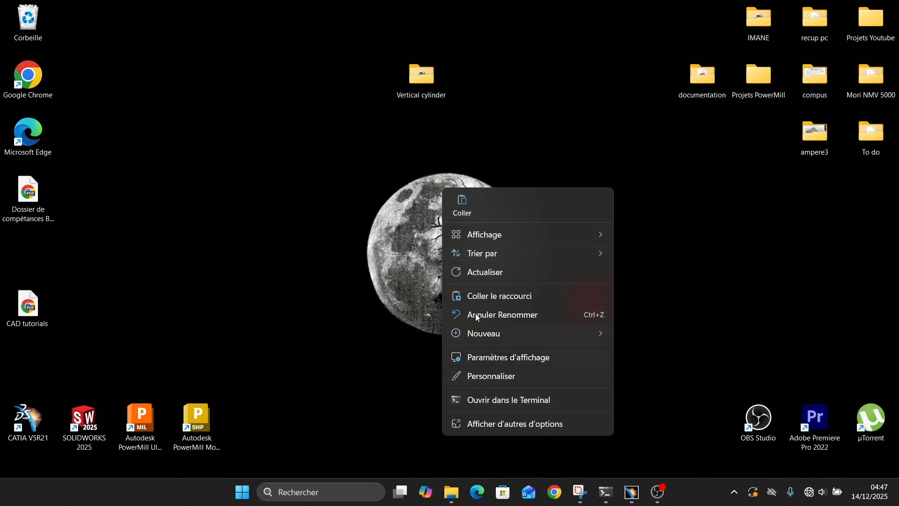
click(497, 235)
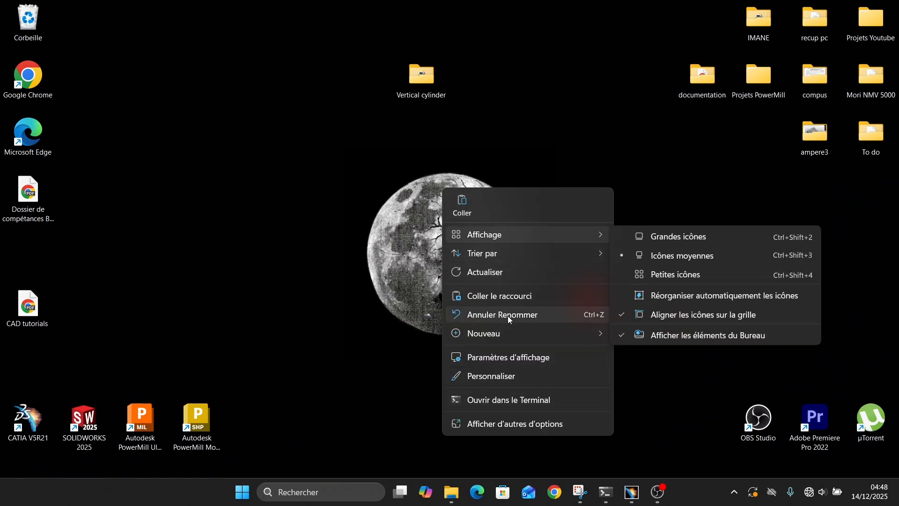
click(524, 341)
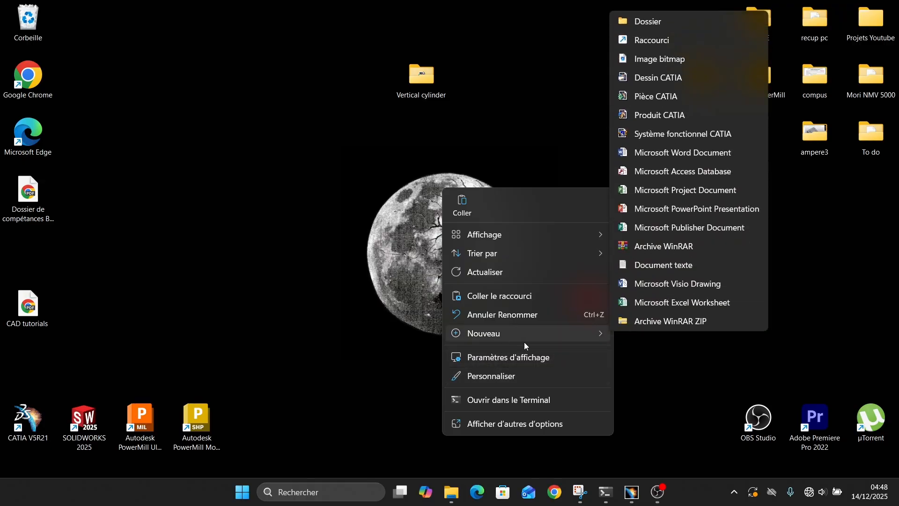
click(655, 14)
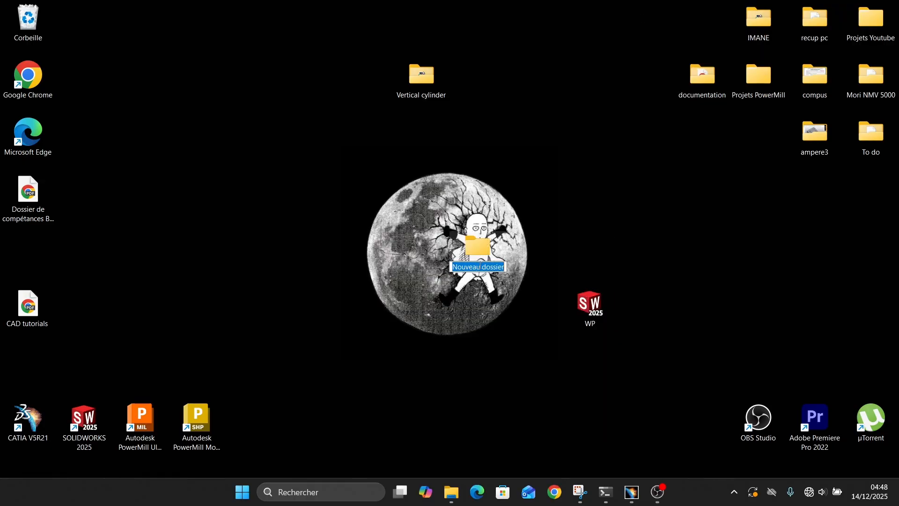
text(Simulation)
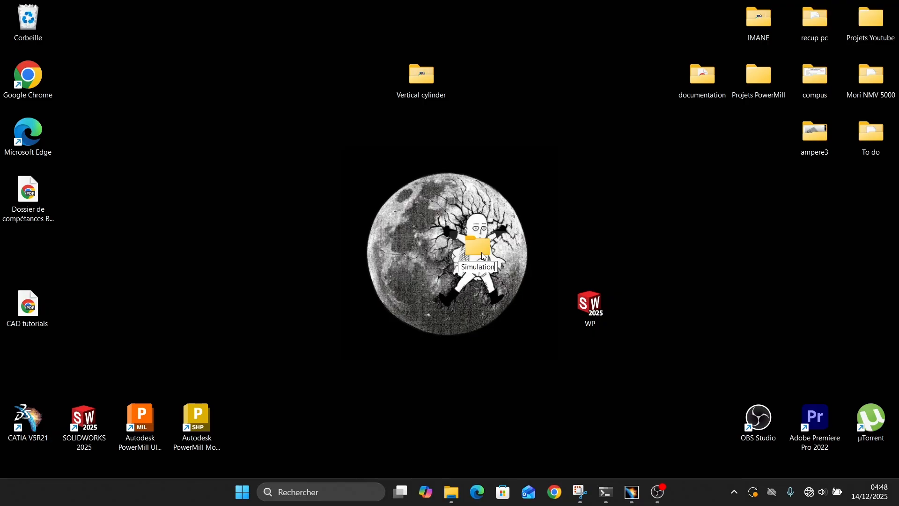
double_click(482, 252)
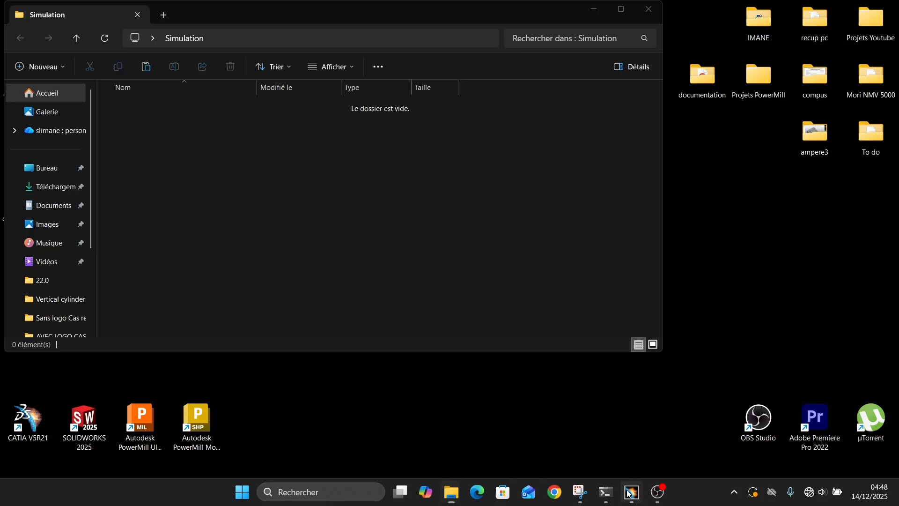
Step: Switch back to CATIA and open the material library for the imported part
click(632, 490)
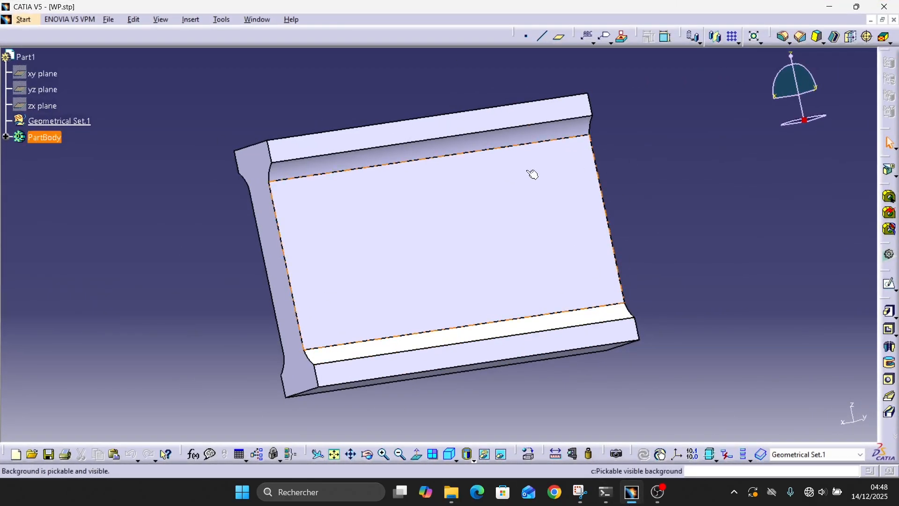
click(530, 454)
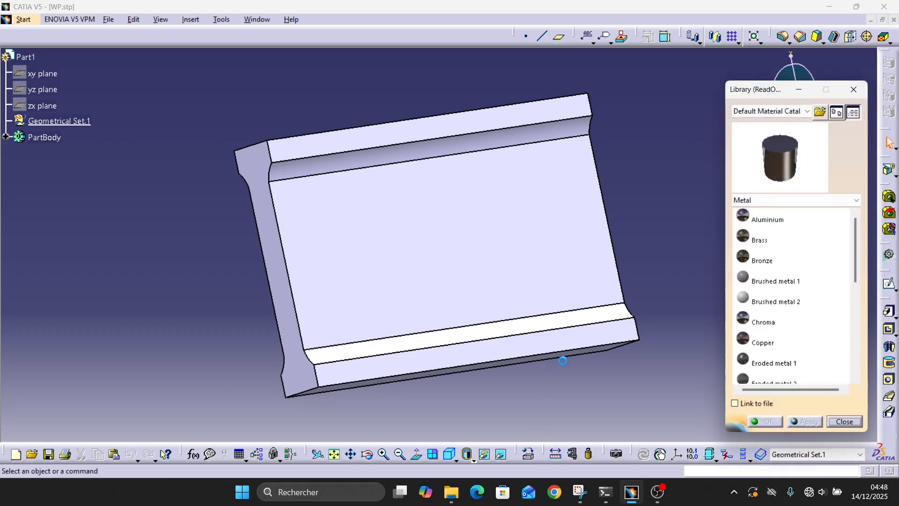
click(788, 299)
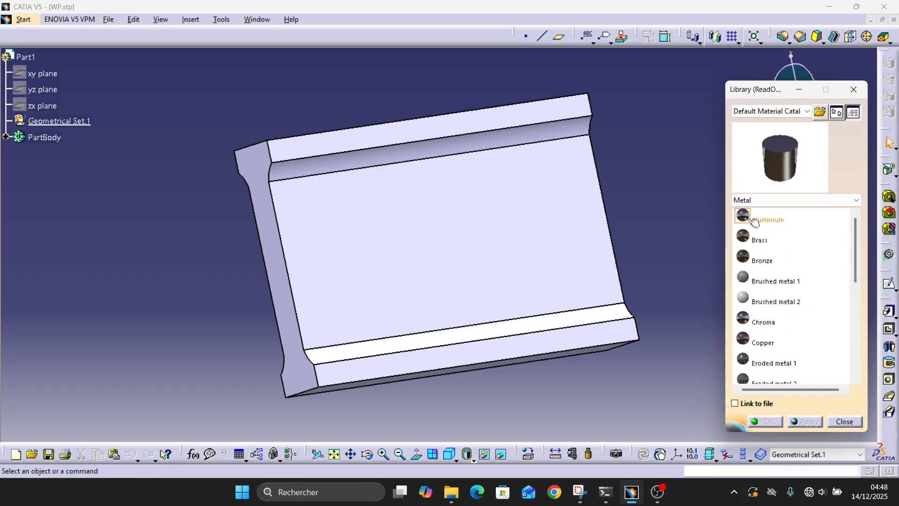
Step: Browse the materials offered in the Metal, Shape Review and Construction families of the library
click(763, 281)
scroll(763, 271, down, 2)
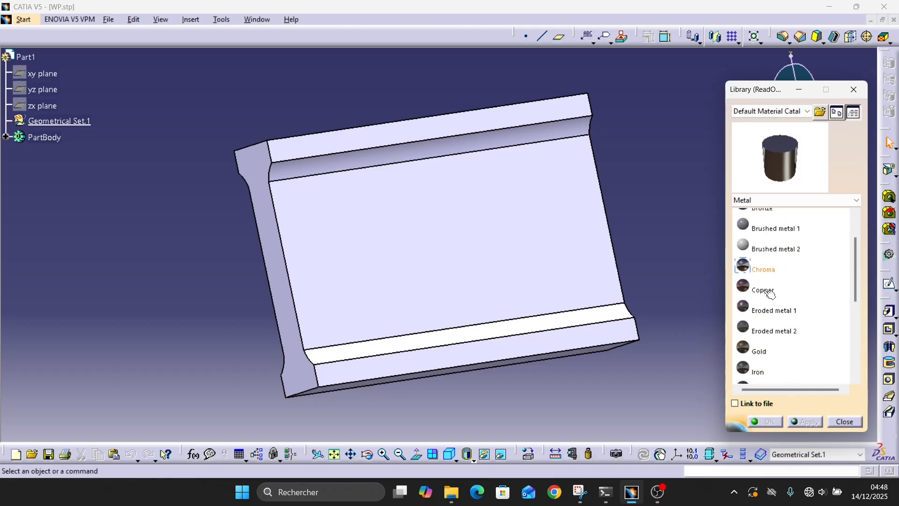
click(772, 257)
scroll(777, 290, down, 2)
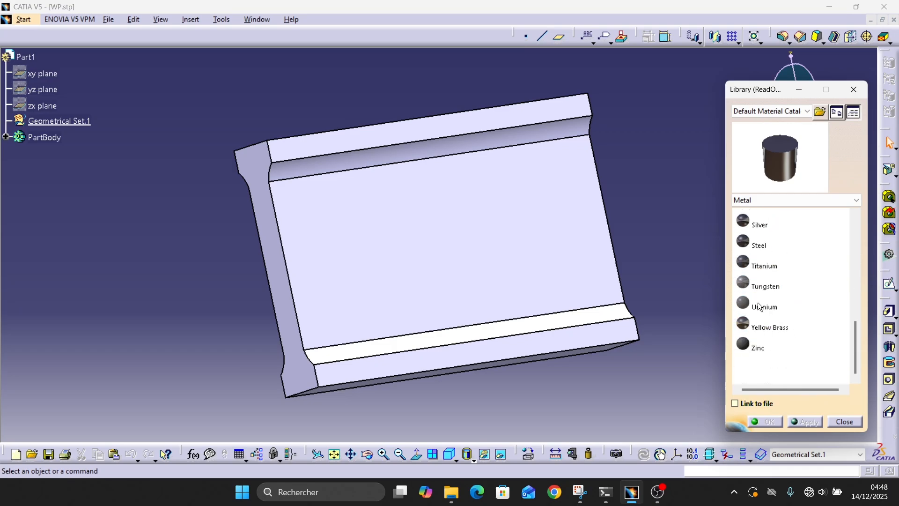
scroll(777, 328, up, 2)
scroll(777, 290, up, 3)
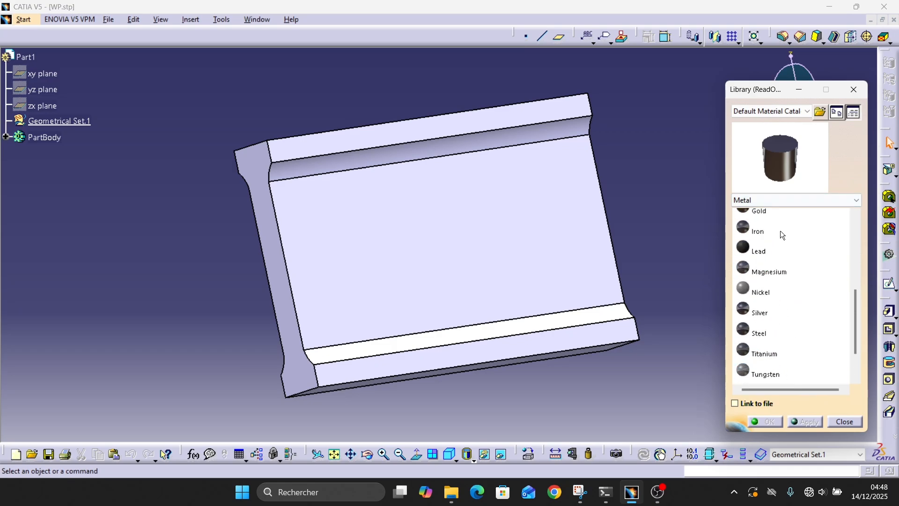
click(792, 200)
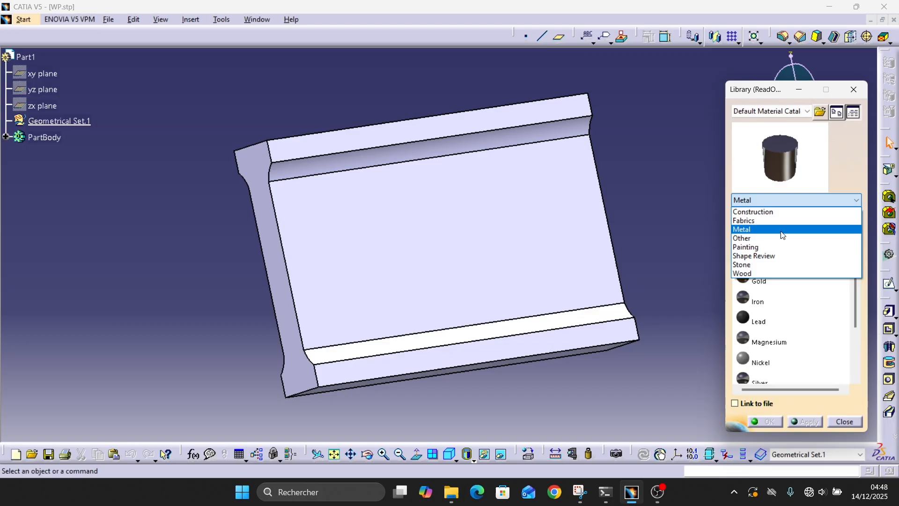
click(760, 209)
scroll(781, 247, down, 7)
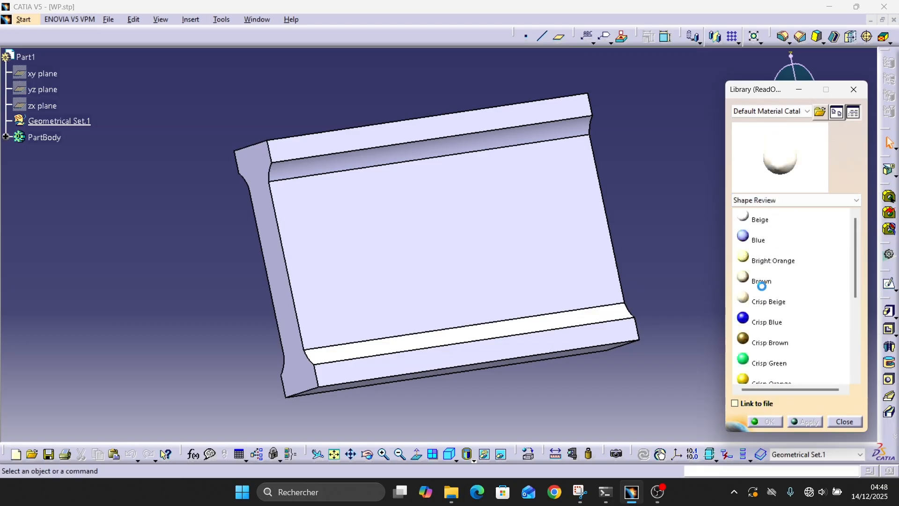
scroll(764, 234, up, 5)
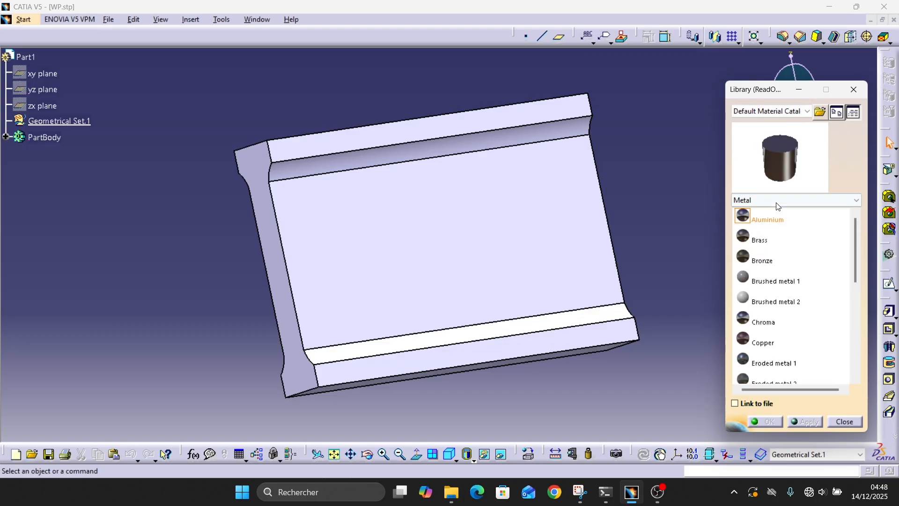
click(778, 202)
click(758, 213)
scroll(824, 234, down, 7)
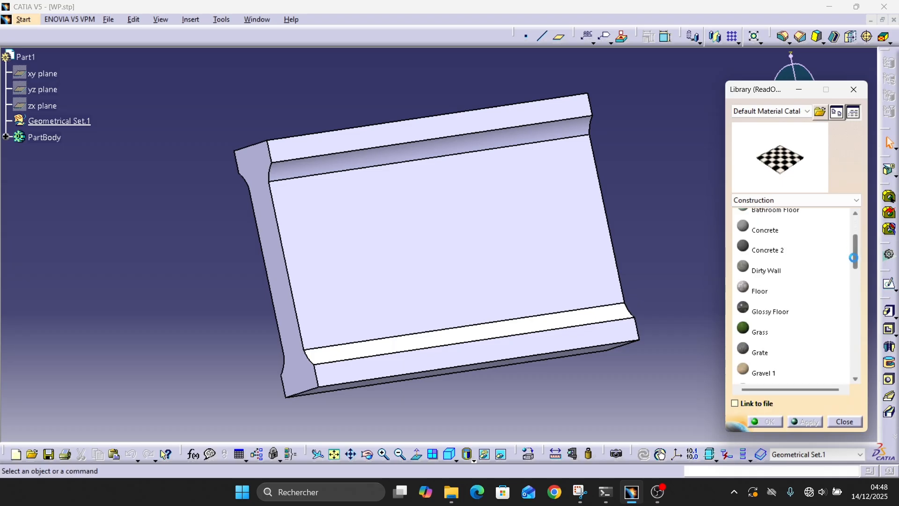
scroll(824, 231, up, 5)
Step: Look through the Fabrics family and preview the Blue Carpet and Honeycomb materials
click(767, 201)
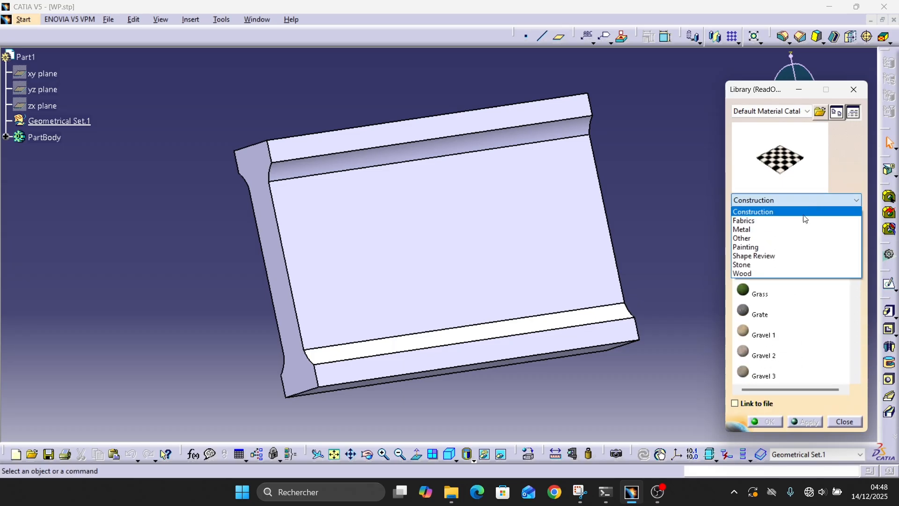
click(759, 219)
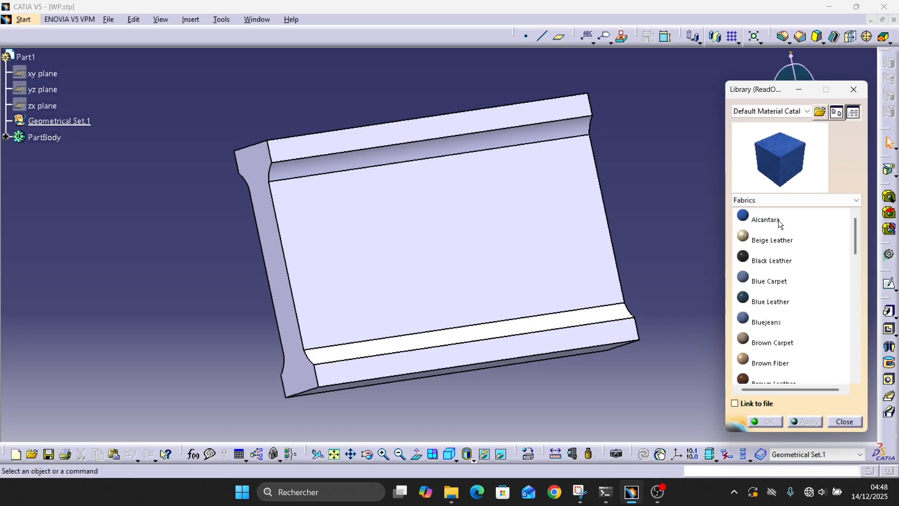
click(787, 241)
click(762, 277)
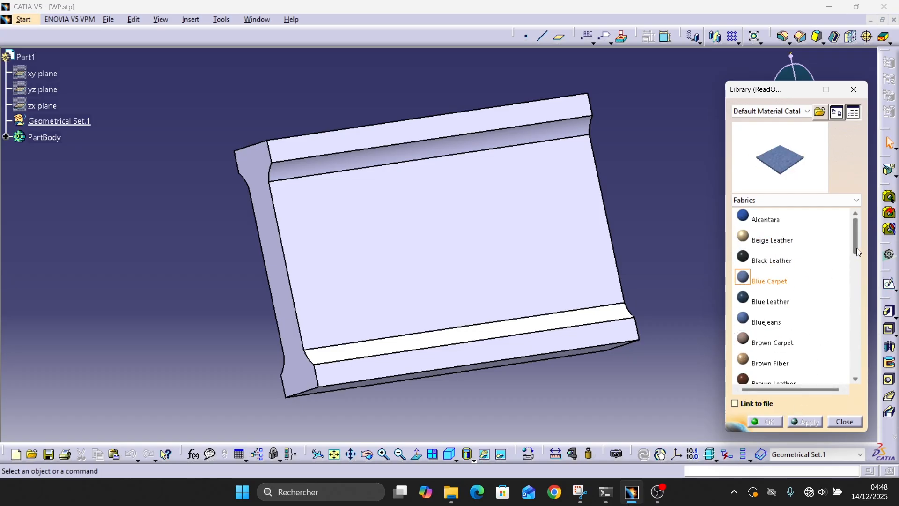
drag(856, 248, 842, 327)
click(841, 327)
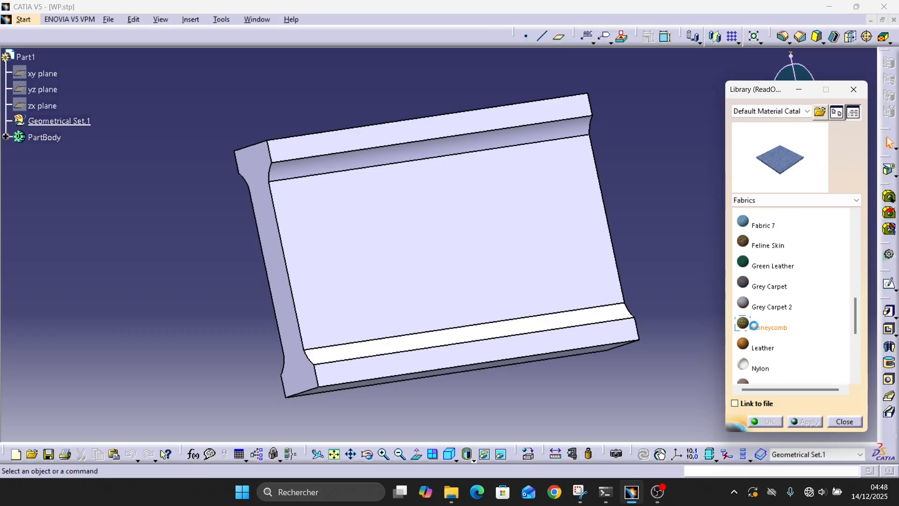
Step: Browse the materials offered in the Metal, Other, Painting and Shape Review families of the library
click(791, 206)
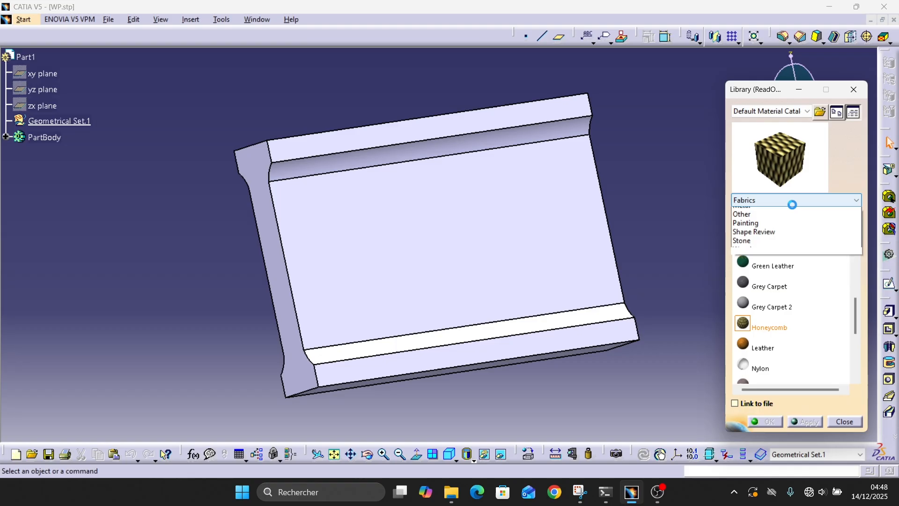
click(773, 232)
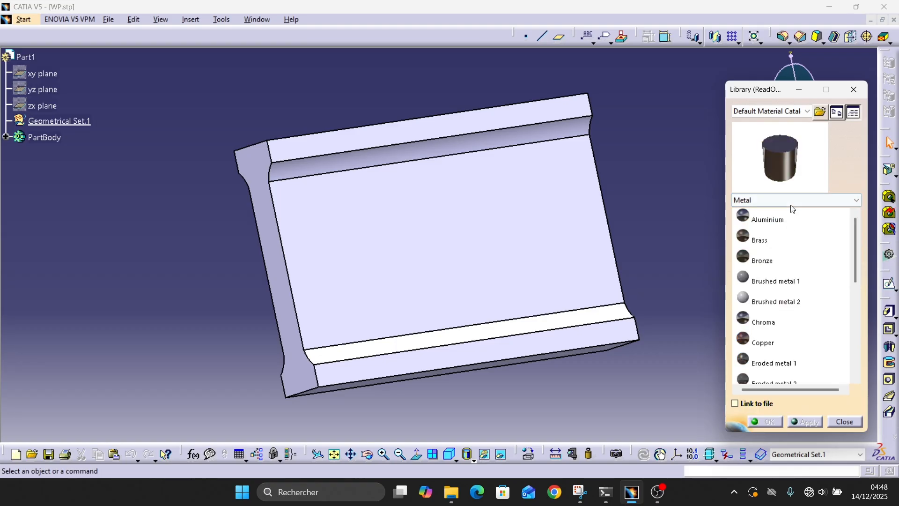
click(790, 201)
click(770, 240)
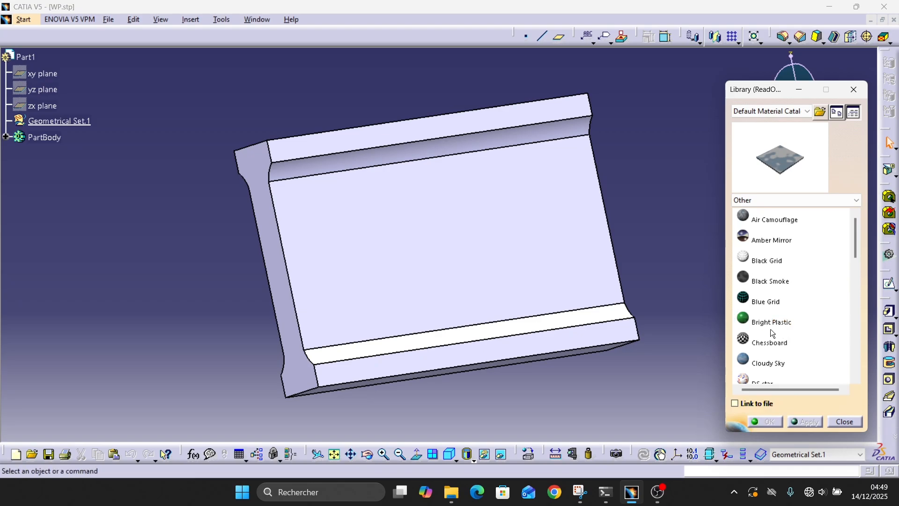
click(770, 201)
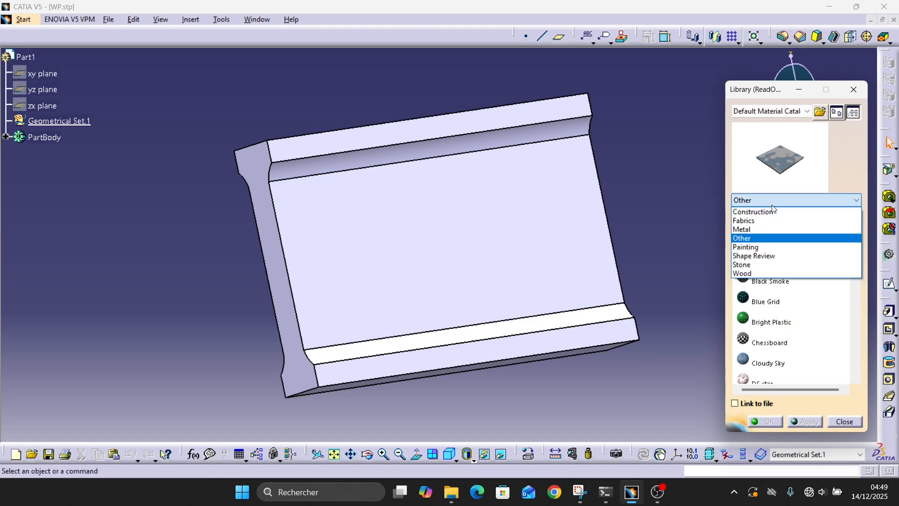
click(760, 248)
click(767, 200)
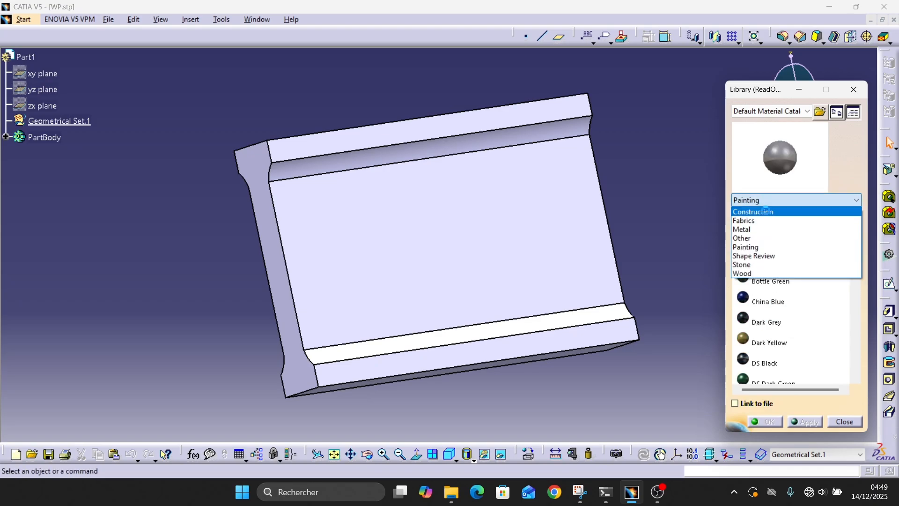
click(763, 257)
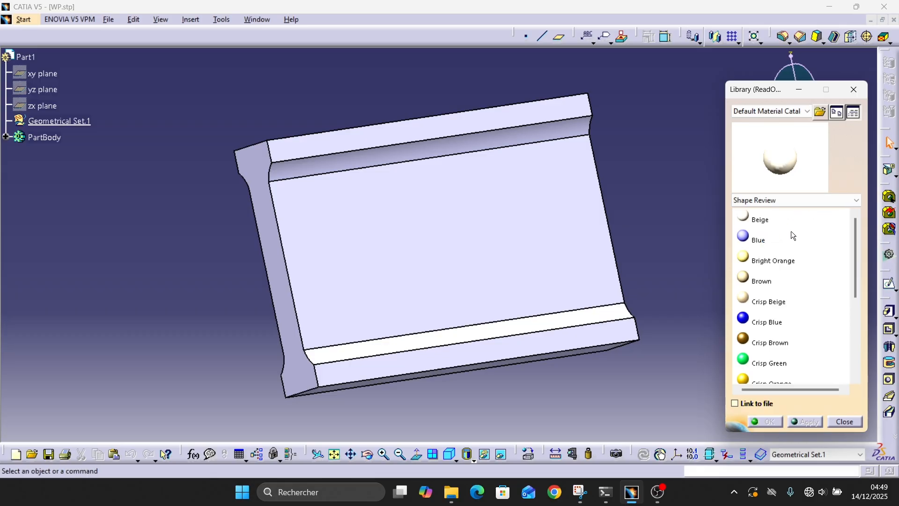
Step: Look through the materials in the Stone and Wood families of the library
click(768, 200)
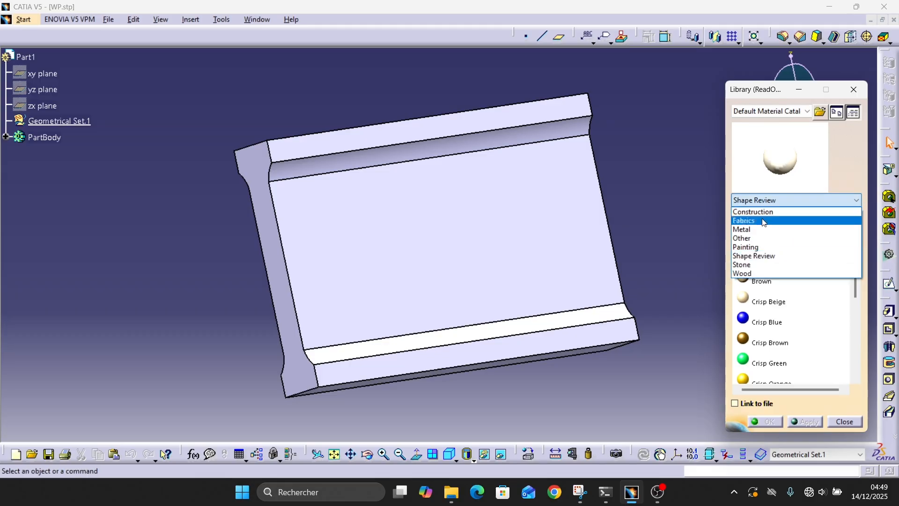
click(749, 262)
scroll(849, 235, down, 5)
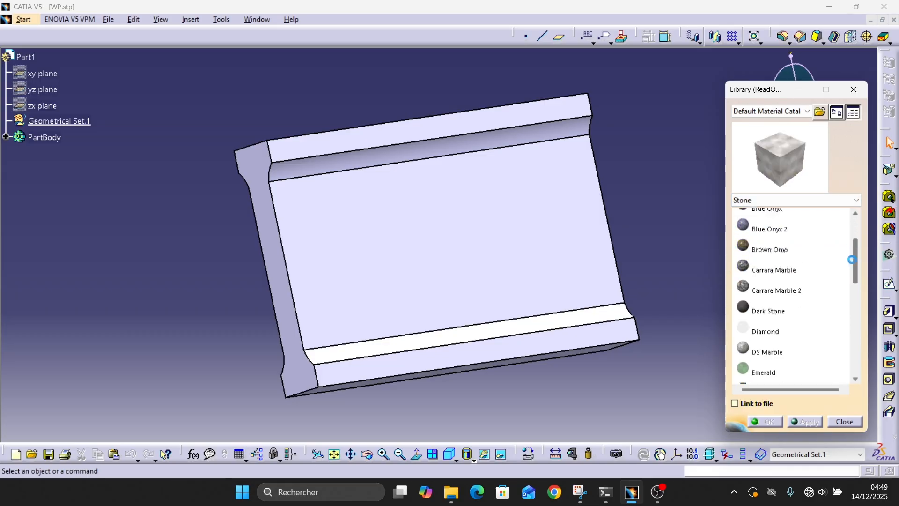
click(792, 202)
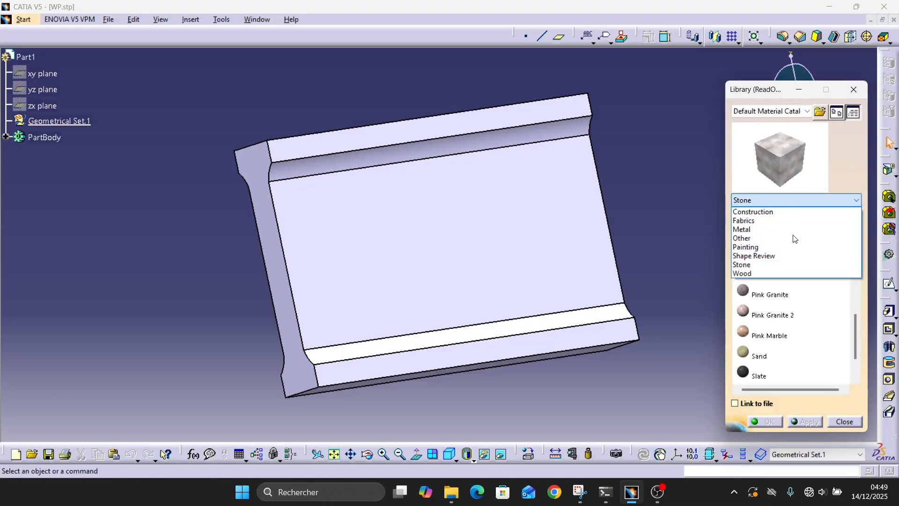
click(766, 272)
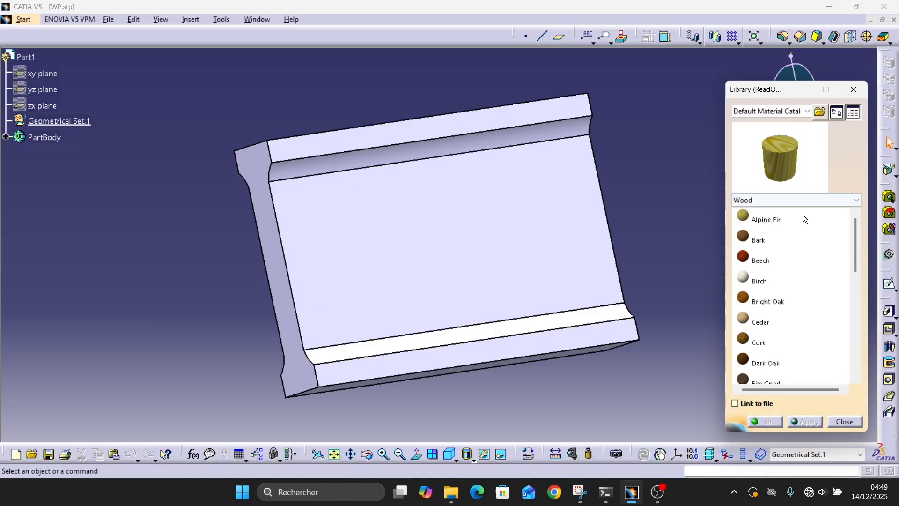
Step: Return to the Metal family and open the properties of the Aluminium material
click(791, 204)
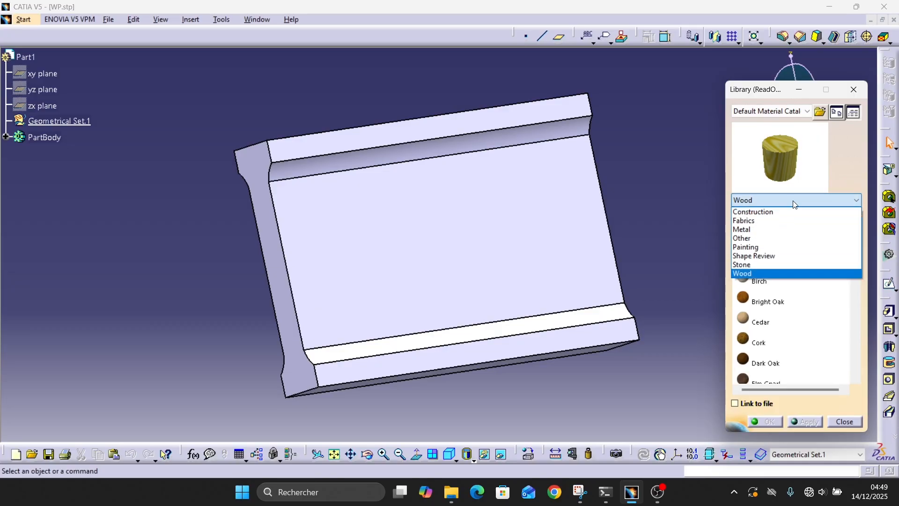
click(759, 229)
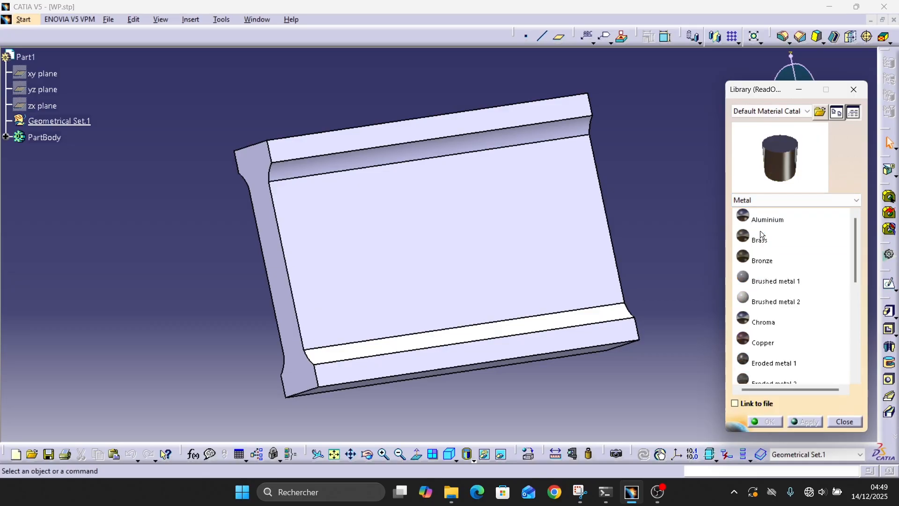
right_click(749, 218)
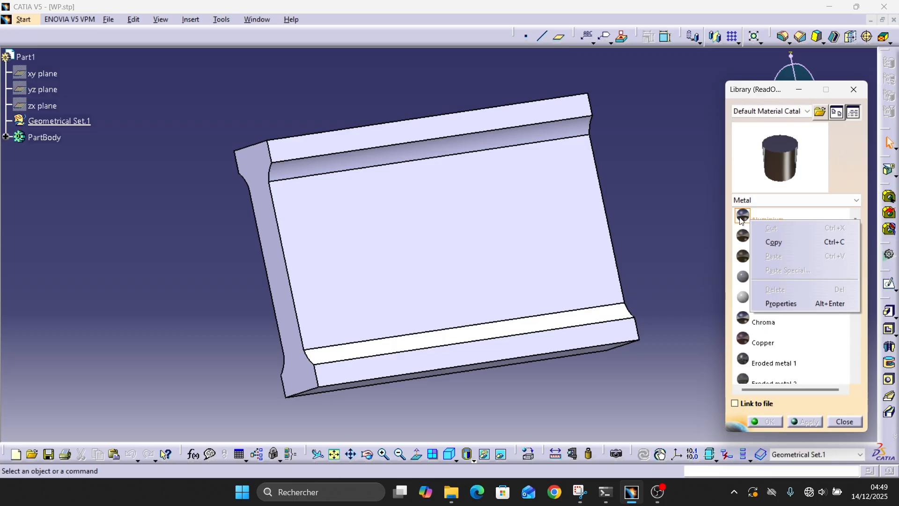
click(778, 305)
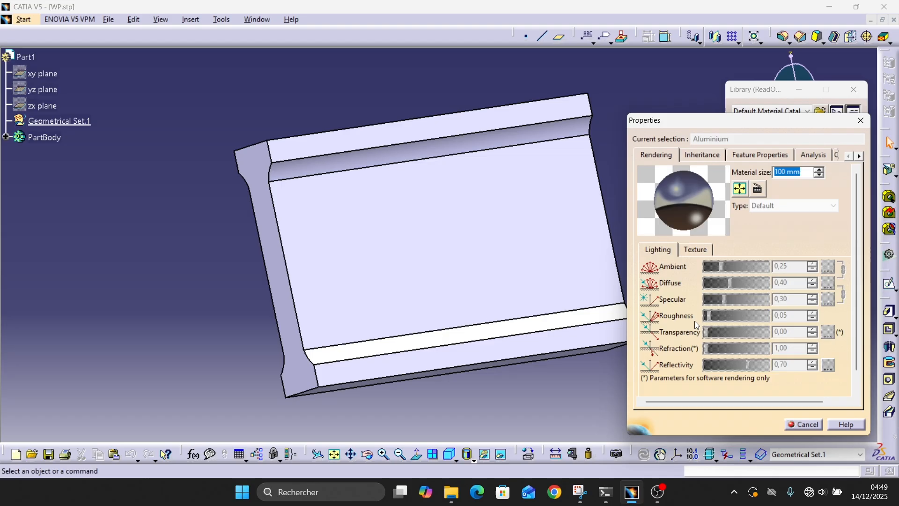
Step: Examine the lighting and texture settings in Aluminium's rendering properties
click(781, 267)
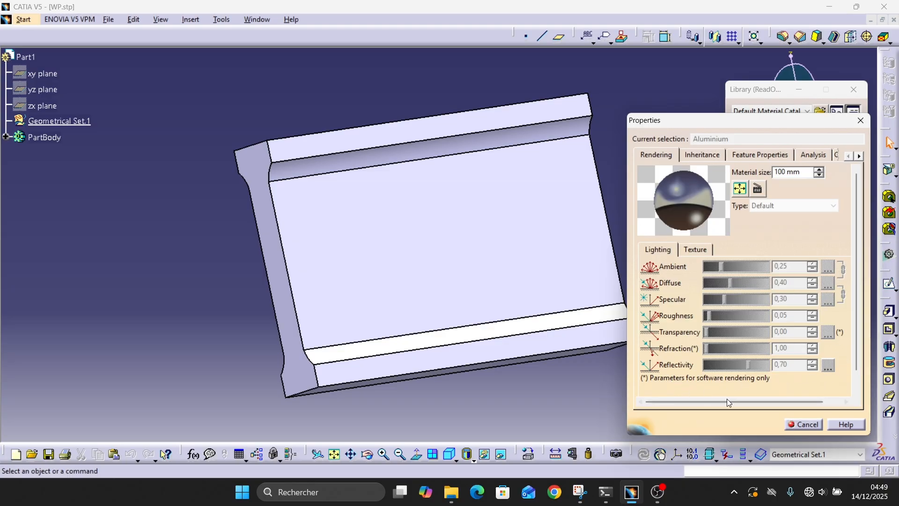
drag(726, 401, 801, 392)
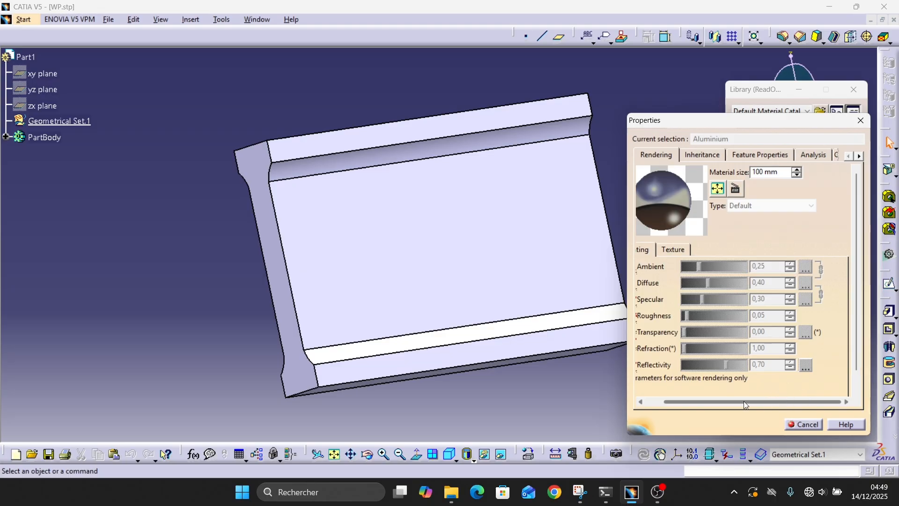
drag(744, 403, 726, 403)
click(687, 249)
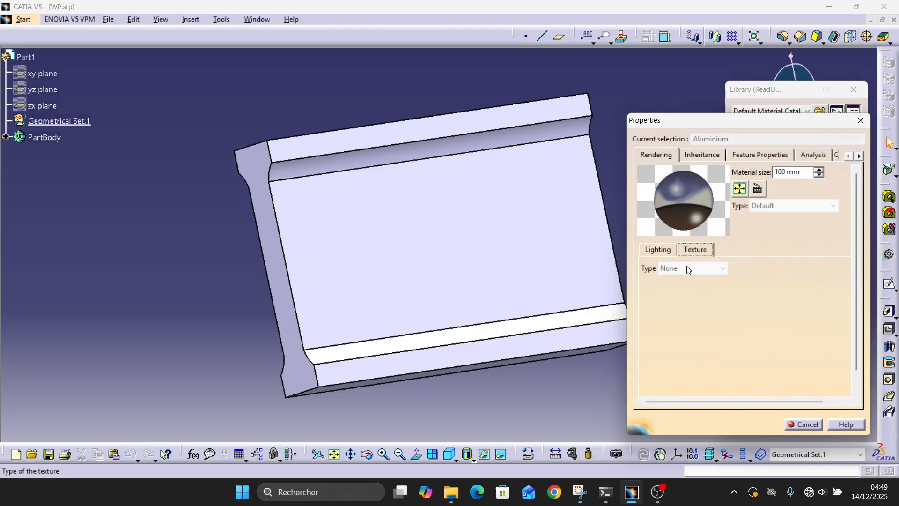
click(657, 249)
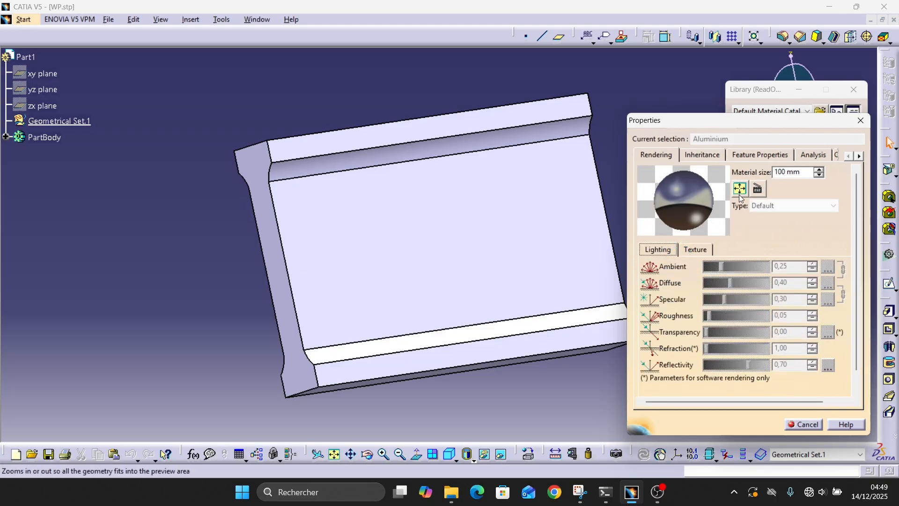
Step: Review Aluminium's inheritance modes, feature properties and structural analysis properties
click(690, 155)
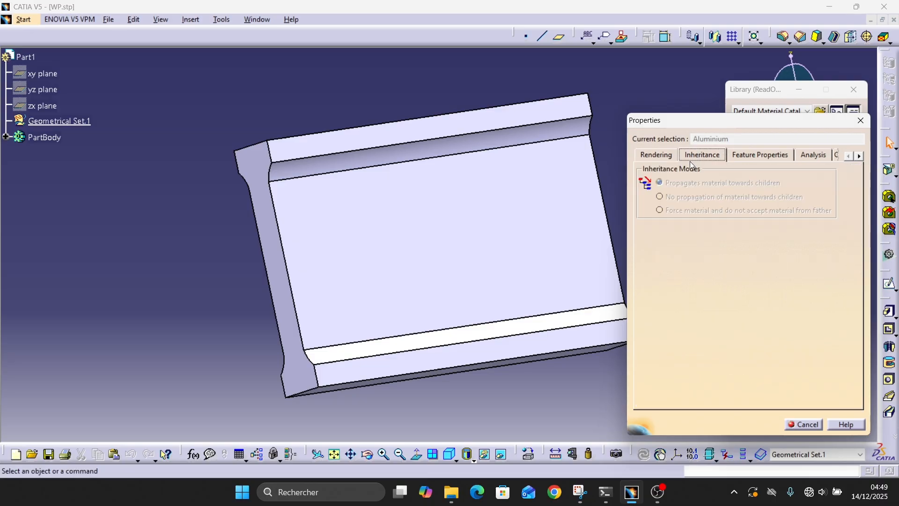
click(747, 154)
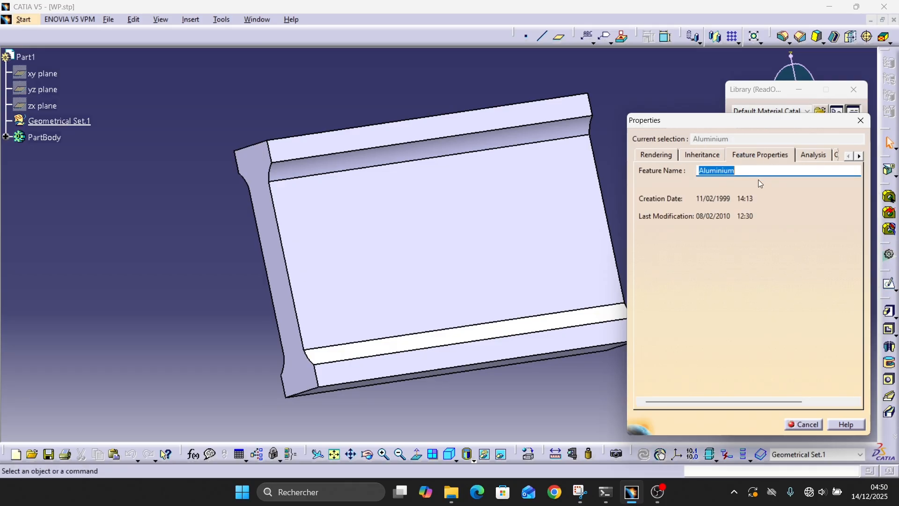
click(804, 157)
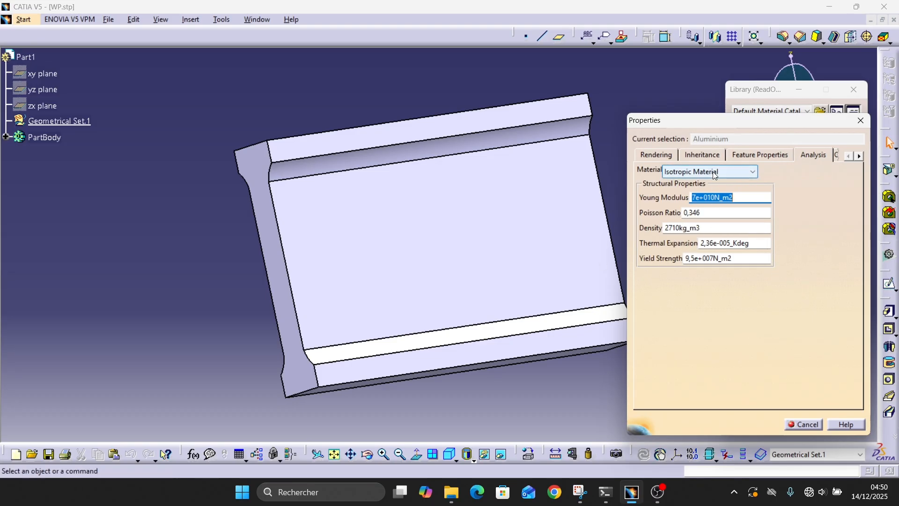
Step: Switch the analysis material type to Orthotropic Material 2D and examine its structural properties
click(686, 170)
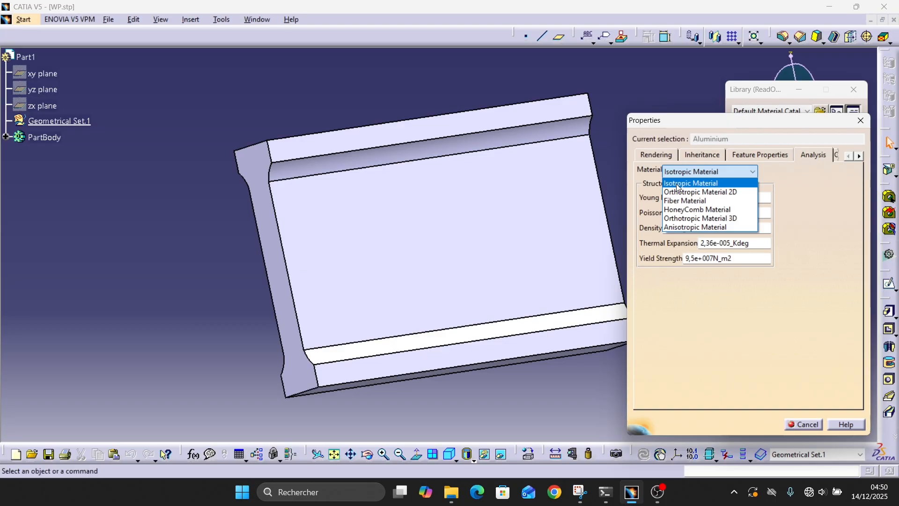
click(692, 192)
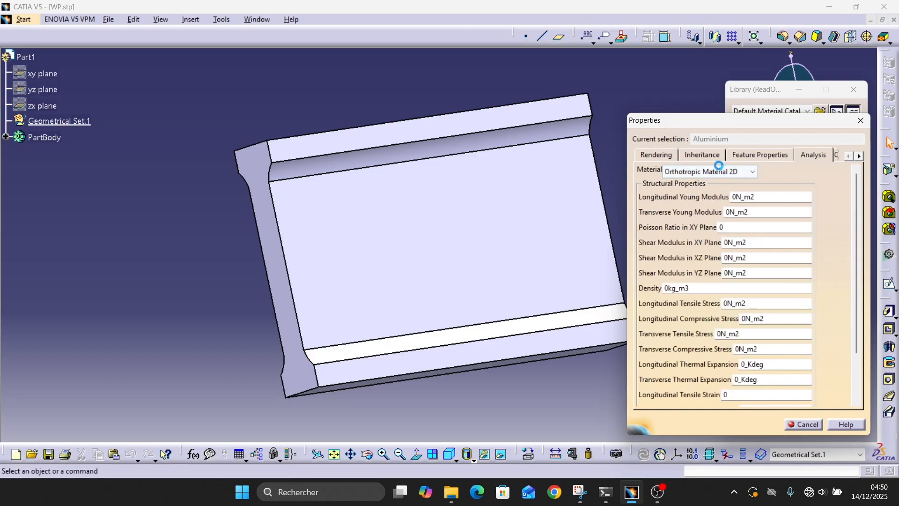
scroll(703, 268, down, 2)
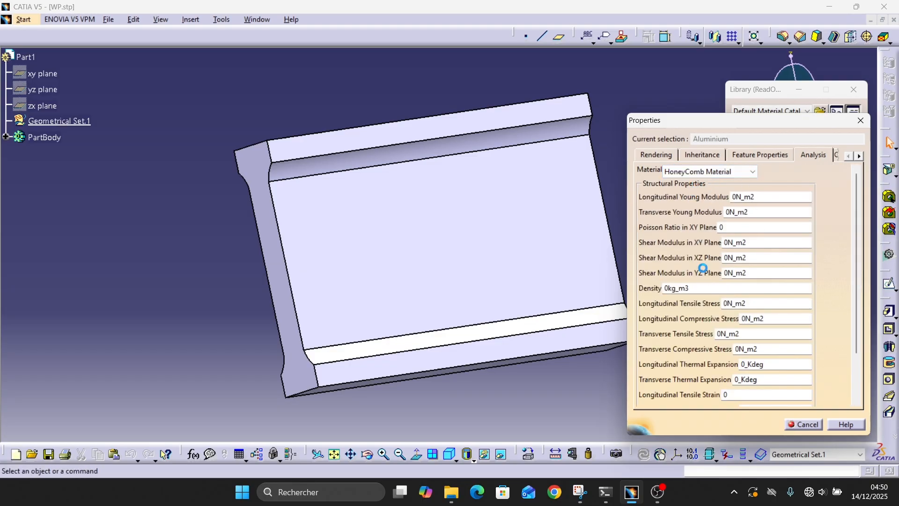
click(721, 173)
click(701, 193)
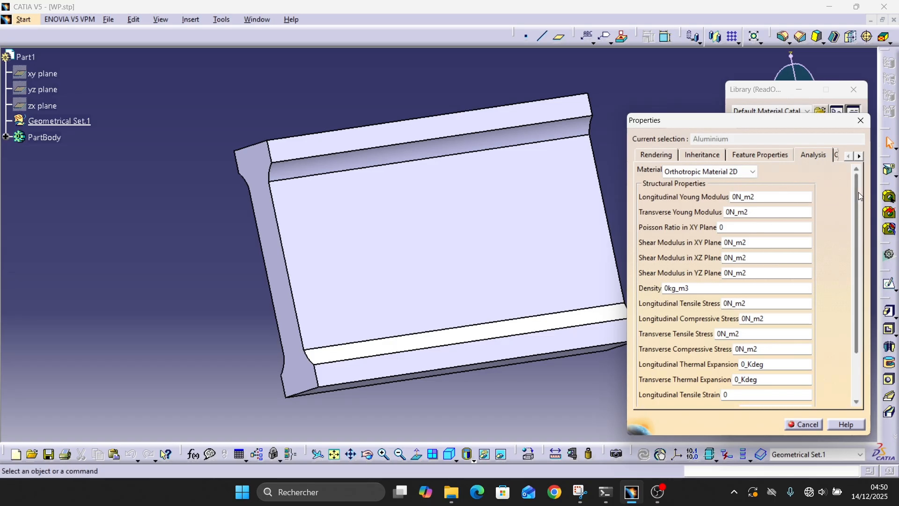
mouse_move(857, 192)
mouse_down()
mouse_move(847, 246)
mouse_move(848, 178)
mouse_up()
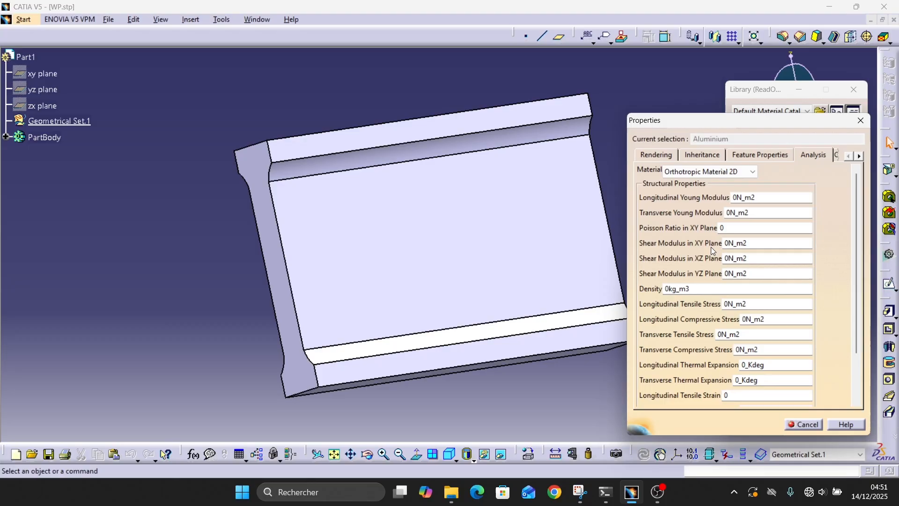
Step: Switch the analysis material type to Fiber Material and examine its structural properties
click(745, 172)
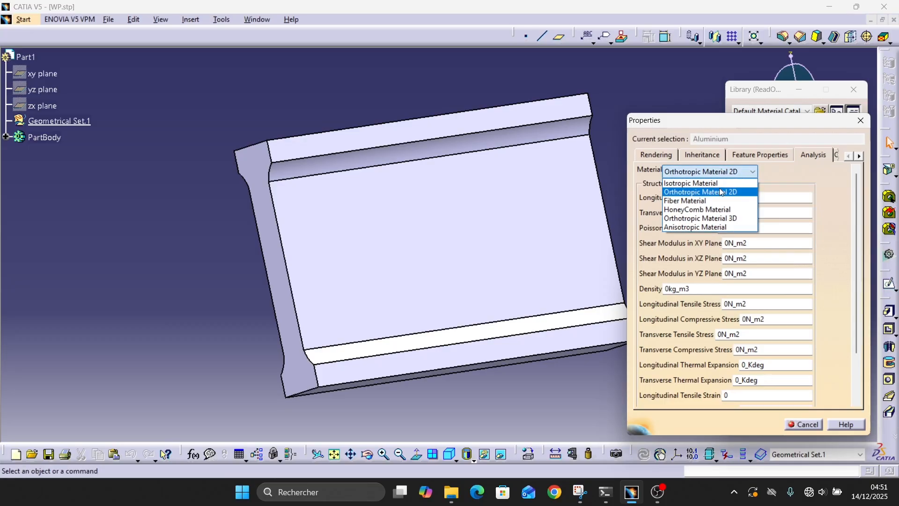
click(693, 198)
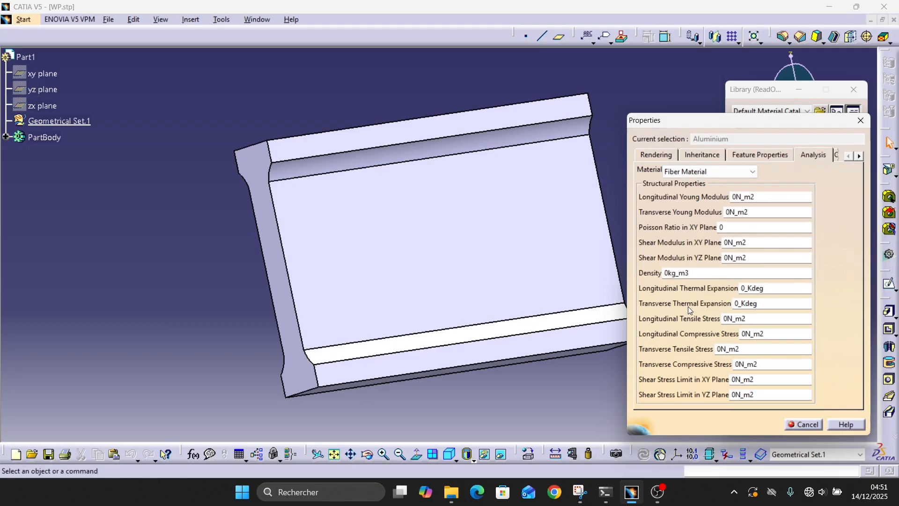
scroll(687, 307, down, 3)
click(709, 173)
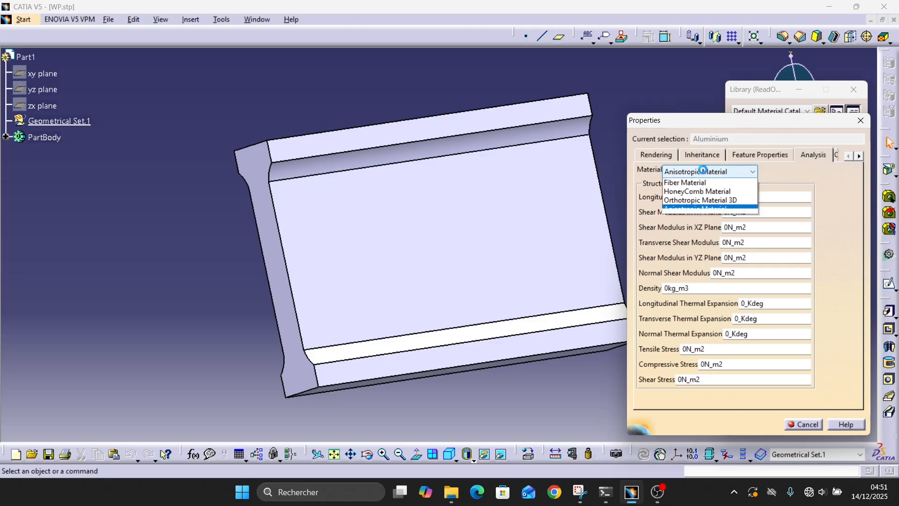
click(699, 201)
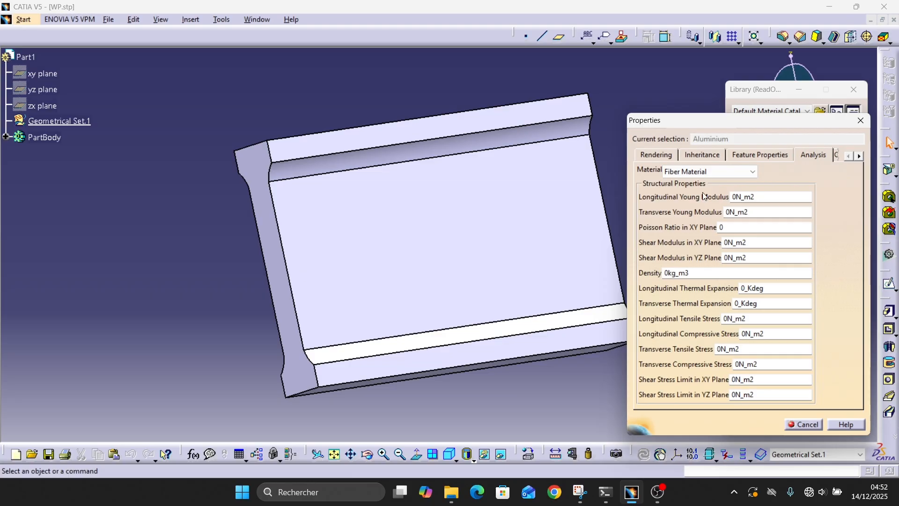
Step: Set the analysis material type to Orthotropic Material 2D and to HoneyComb Material, and examine the structural properties of each
click(710, 169)
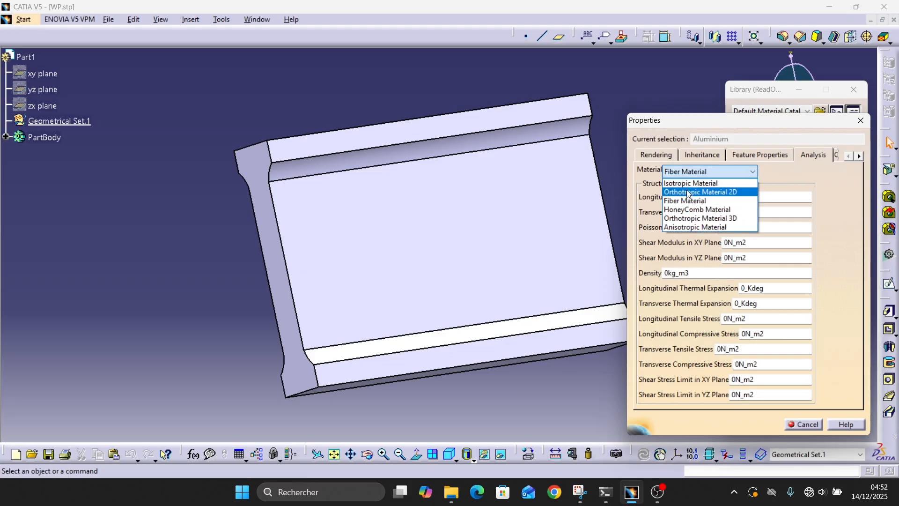
click(693, 190)
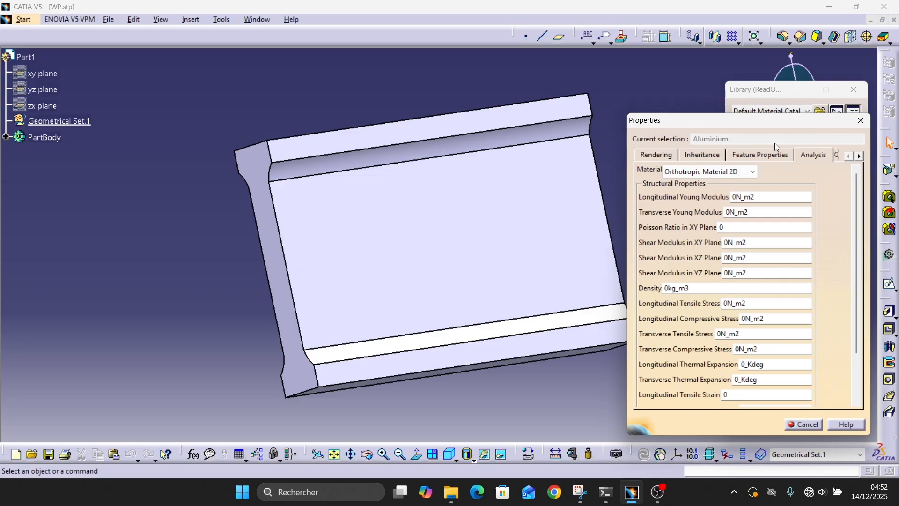
click(755, 173)
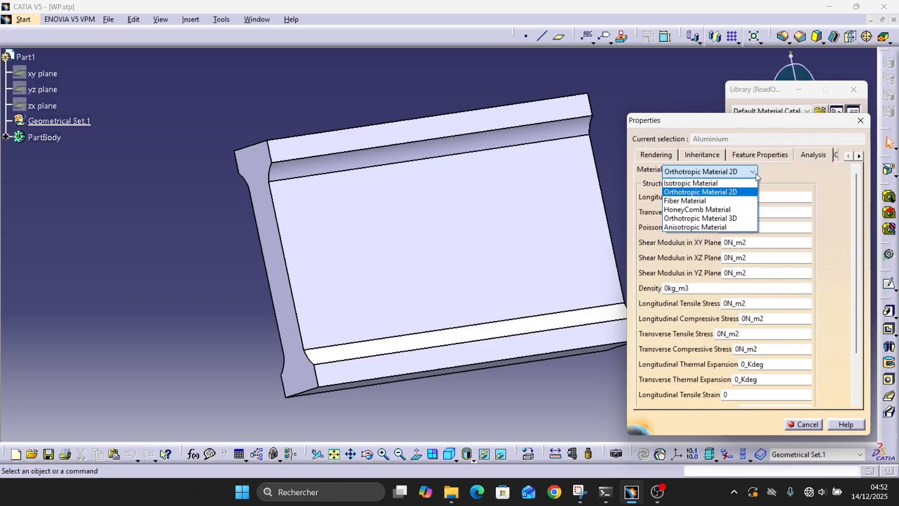
click(697, 210)
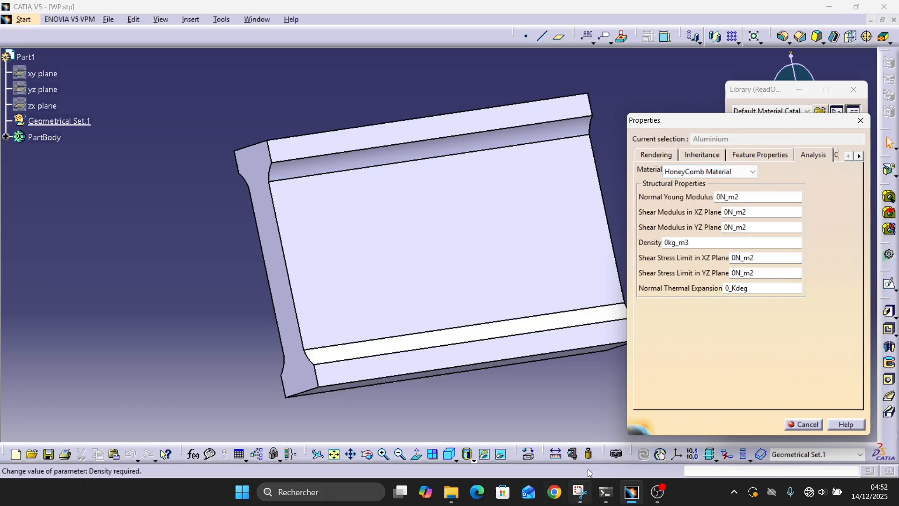
Step: Set the analysis material type to Orthotropic Material 3D and to Anisotropic Material, and examine the structural properties of each
click(744, 172)
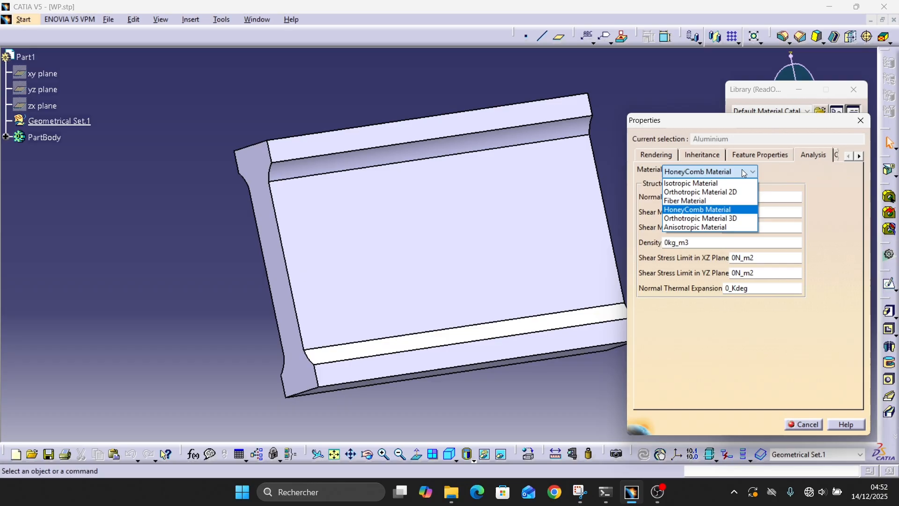
click(736, 218)
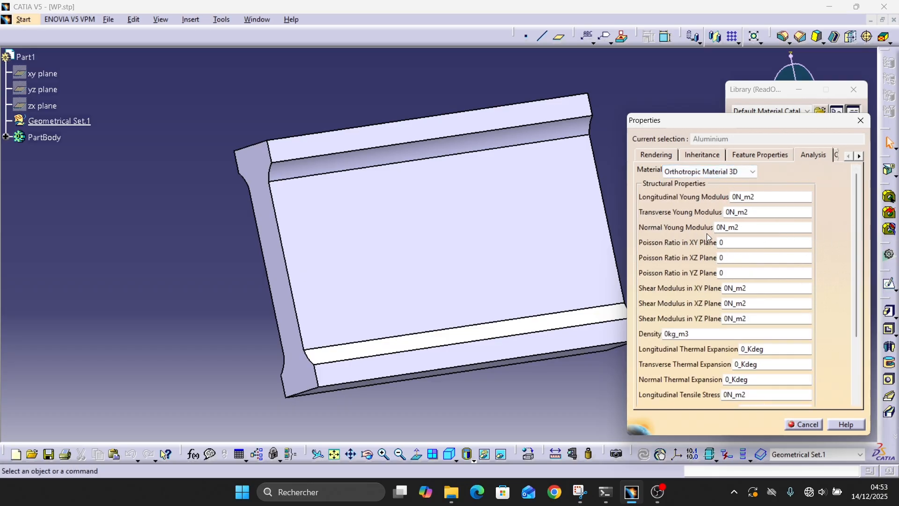
click(729, 172)
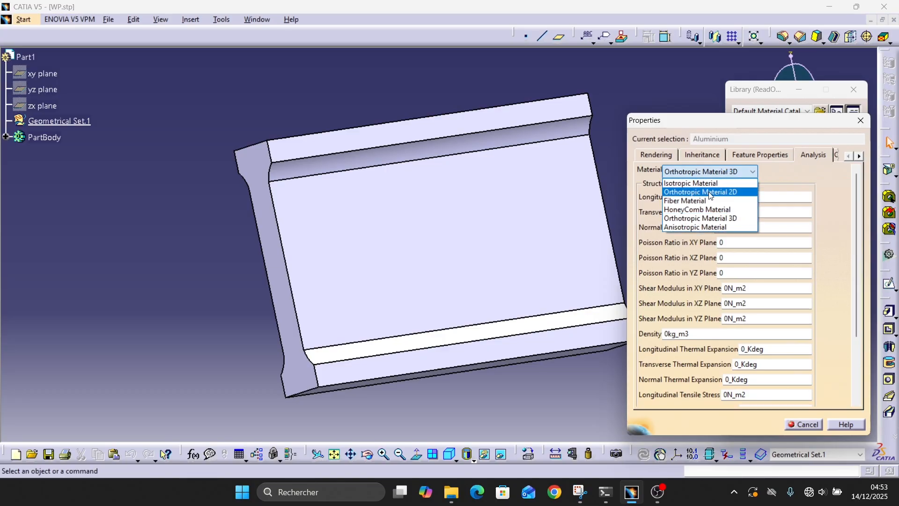
click(703, 227)
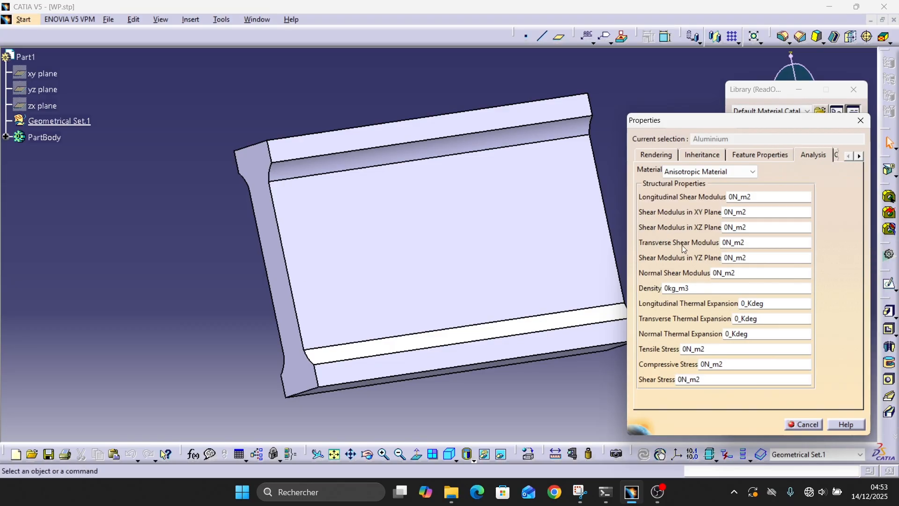
Step: Review Aluminium's composites properties and its drawing hatching settings, dismissing the warning about added applicative properties
click(860, 156)
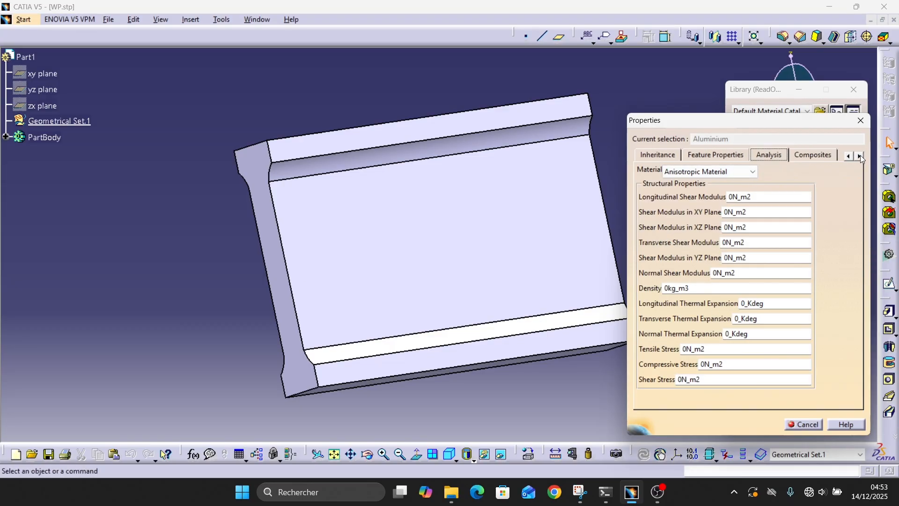
click(860, 156)
click(770, 154)
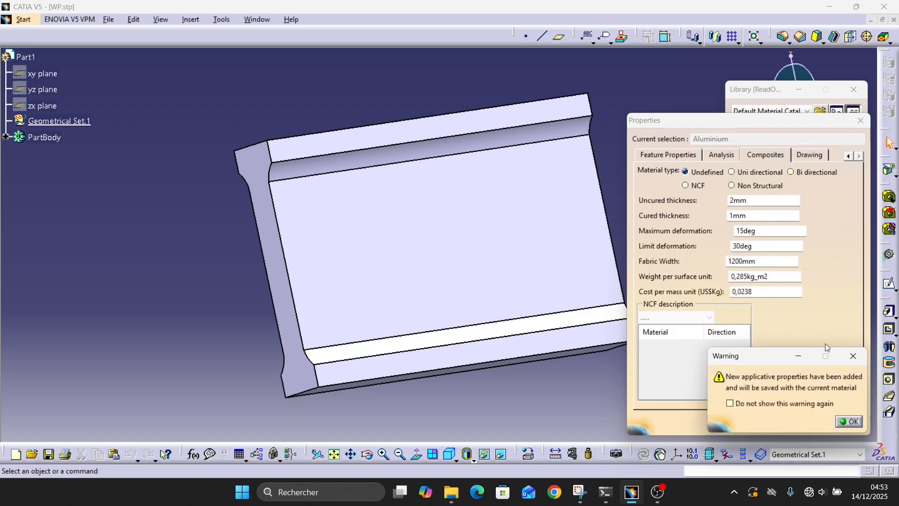
click(849, 351)
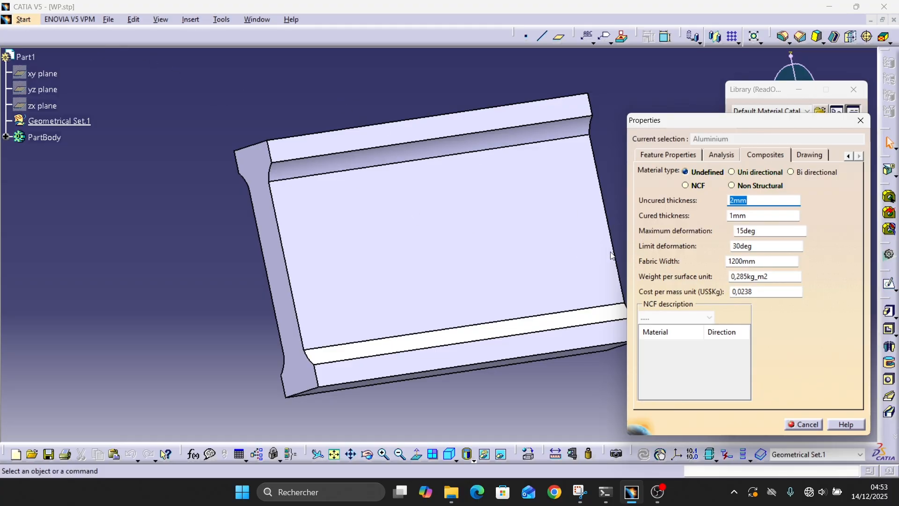
click(812, 158)
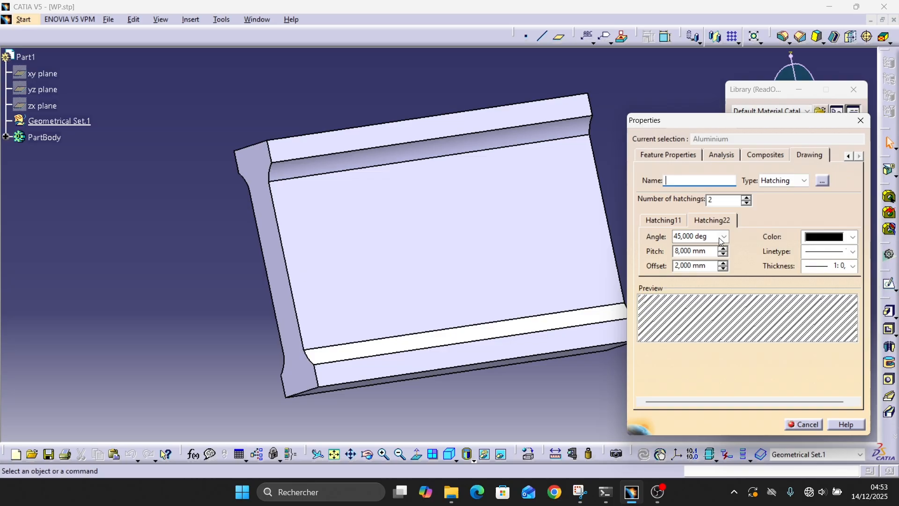
Step: Return Aluminium's analysis material type to Isotropic Material and examine its structural properties
click(720, 158)
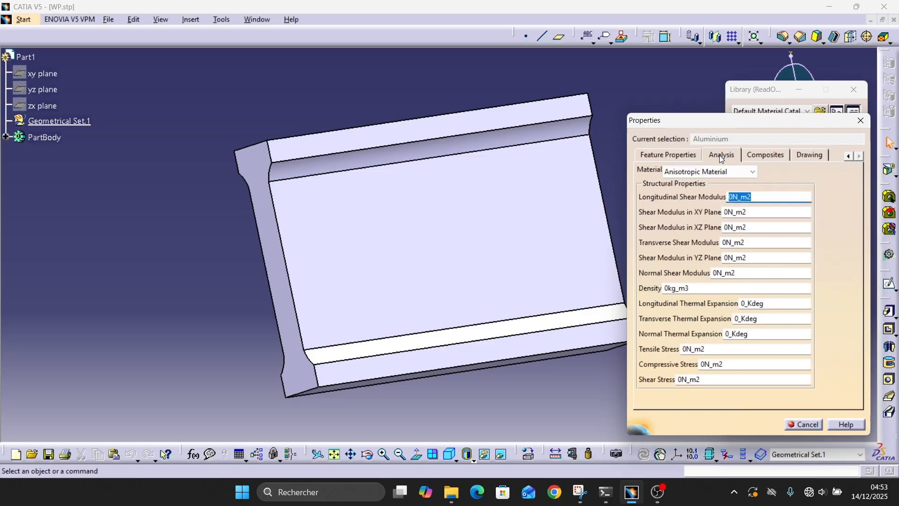
click(720, 170)
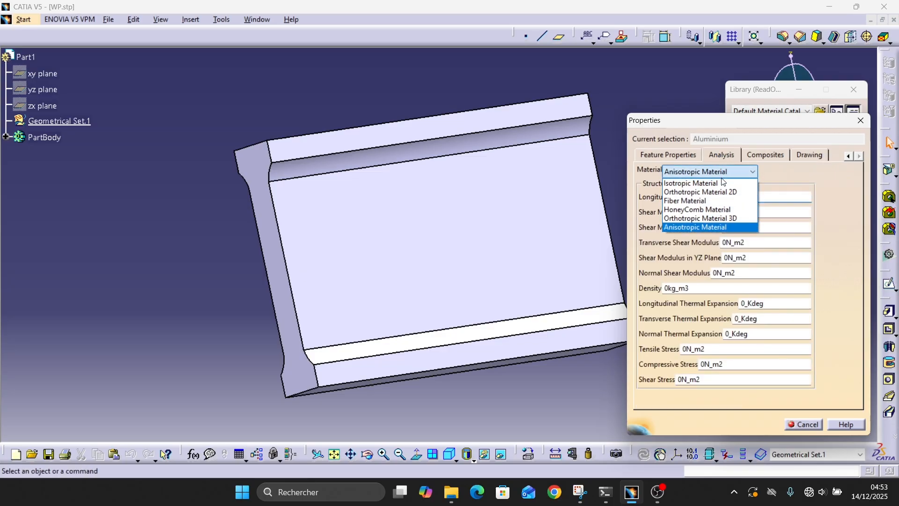
click(696, 183)
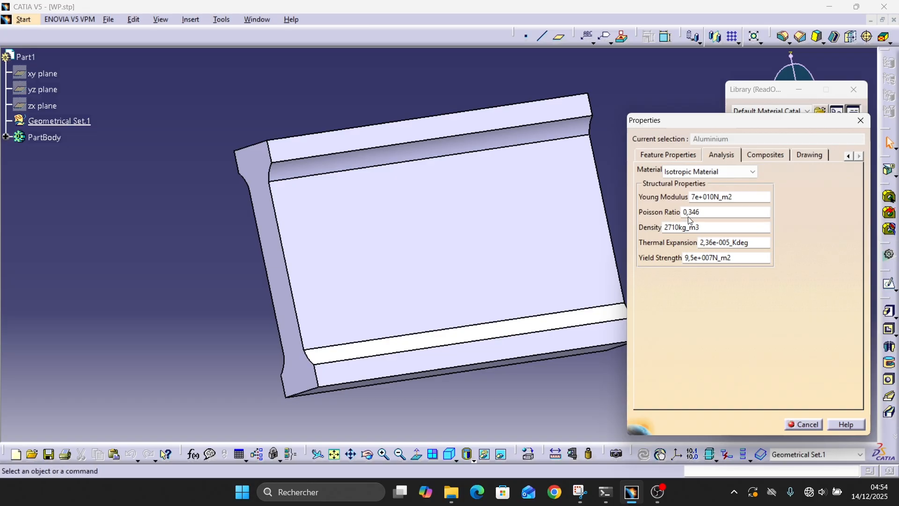
Step: Recheck Aluminium's rendering and structural analysis properties and close the material's properties without applying changes
double_click(848, 155)
click(670, 155)
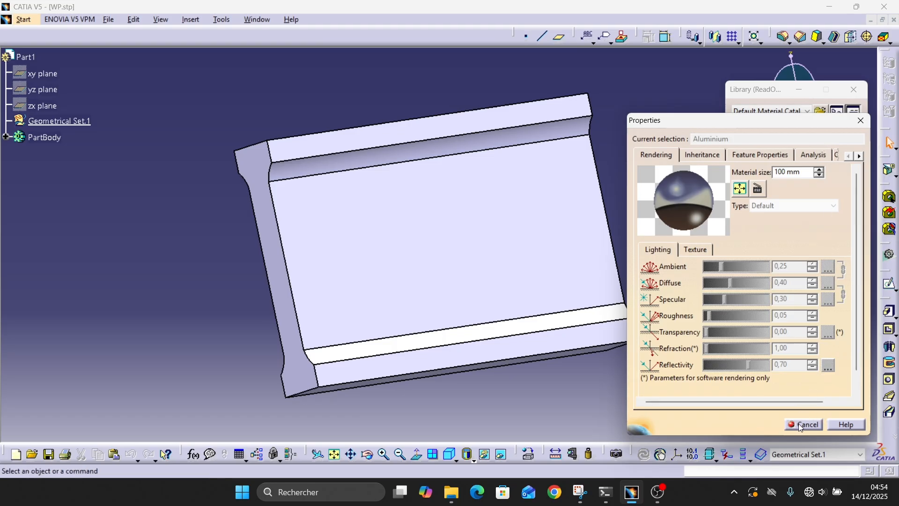
click(804, 155)
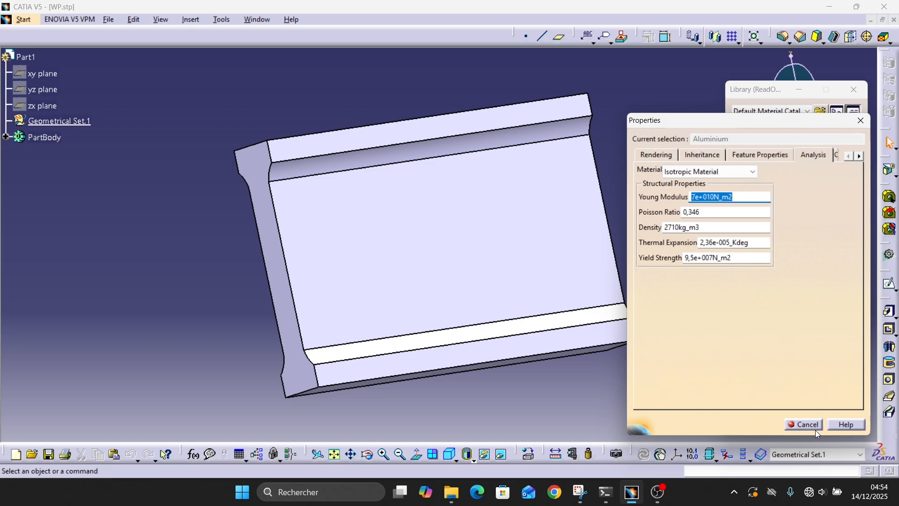
click(803, 424)
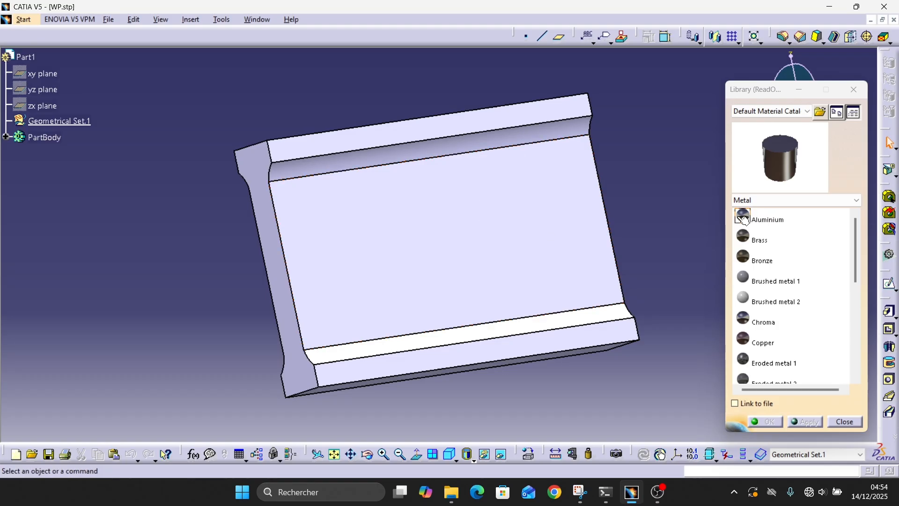
Step: Apply the Aluminium material from the Metal family to the beam's PartBody and close the material library
drag(740, 216, 727, 217)
click(484, 215)
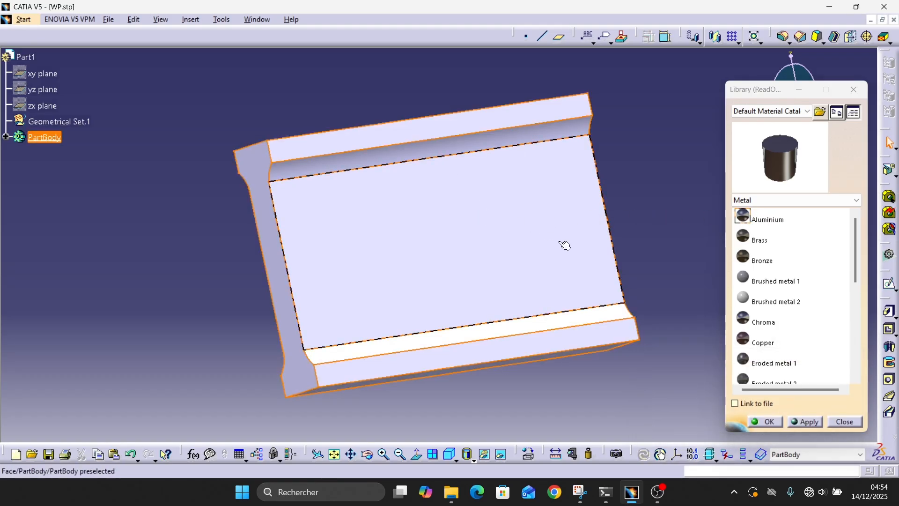
click(802, 423)
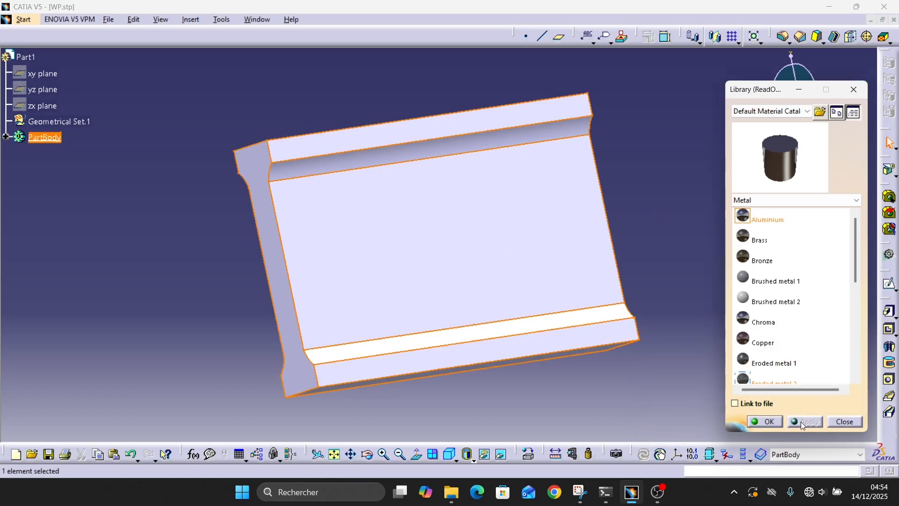
click(766, 420)
click(654, 209)
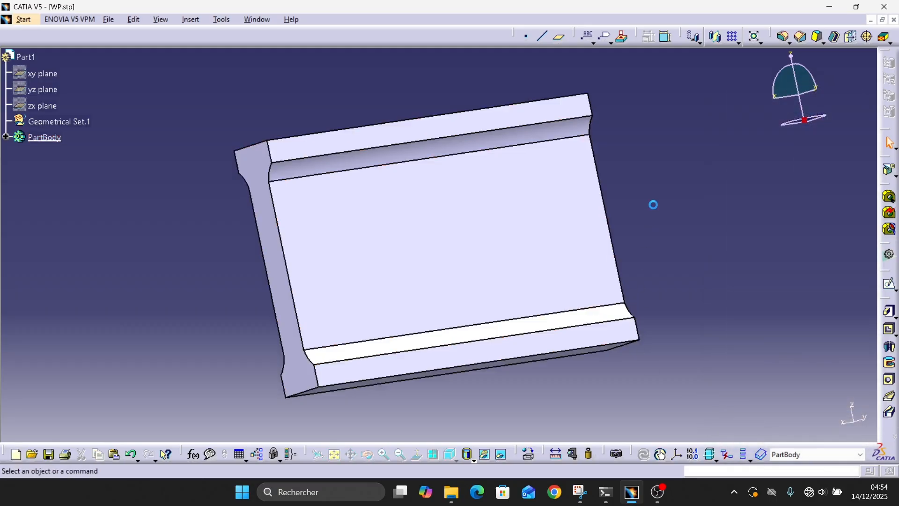
Step: Start a Generative Structural Analysis of the beam with a Static Analysis case
click(24, 20)
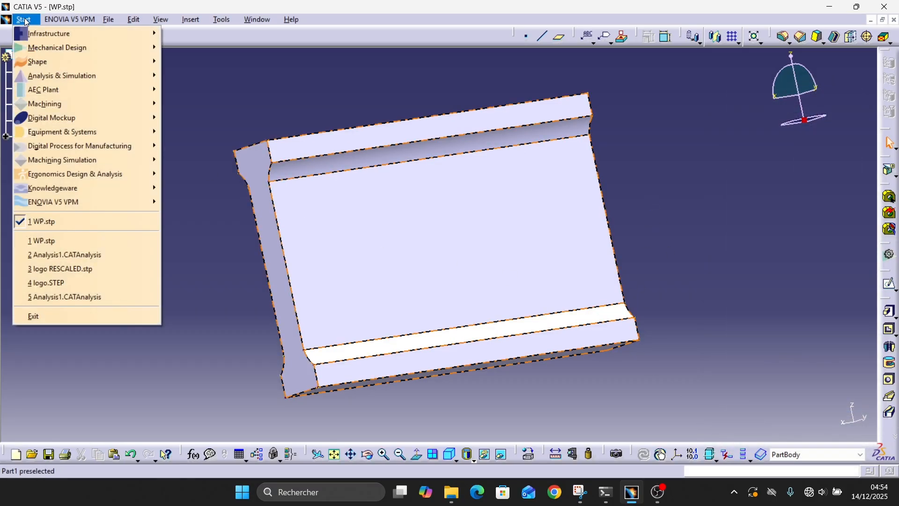
mouse_move(57, 74)
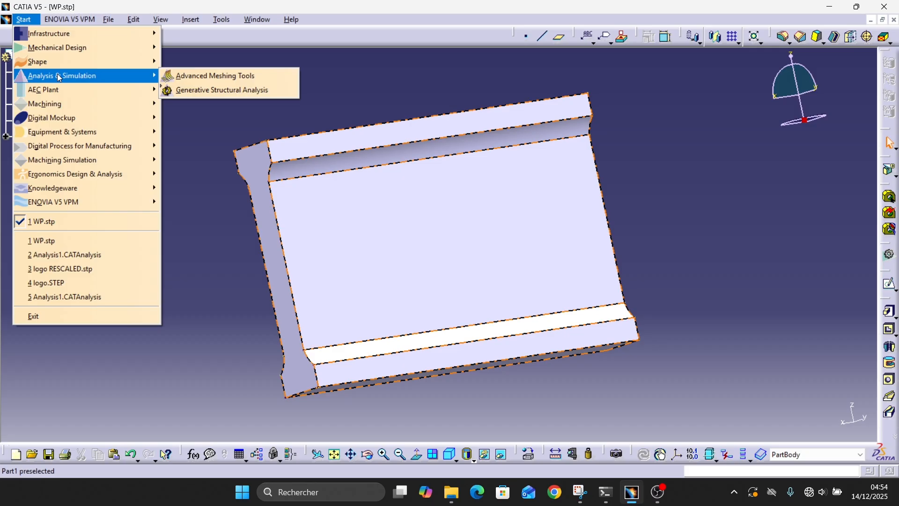
click(211, 91)
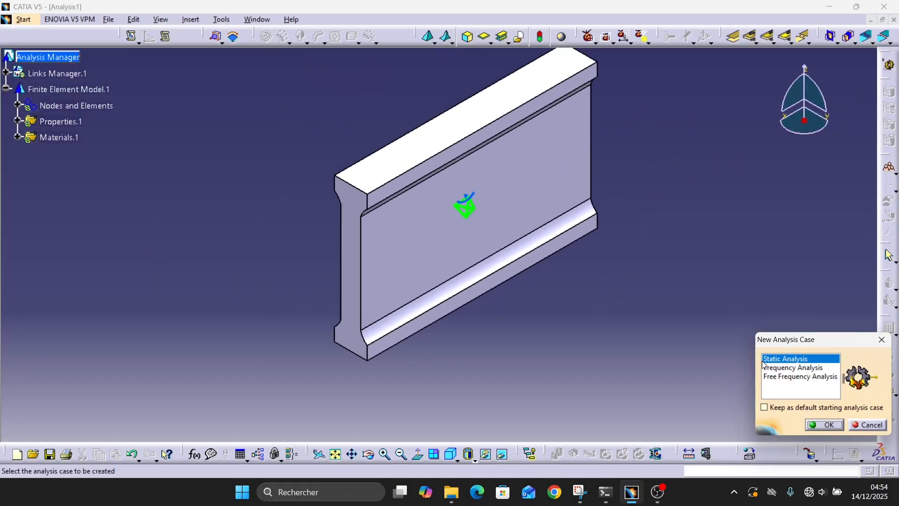
click(784, 368)
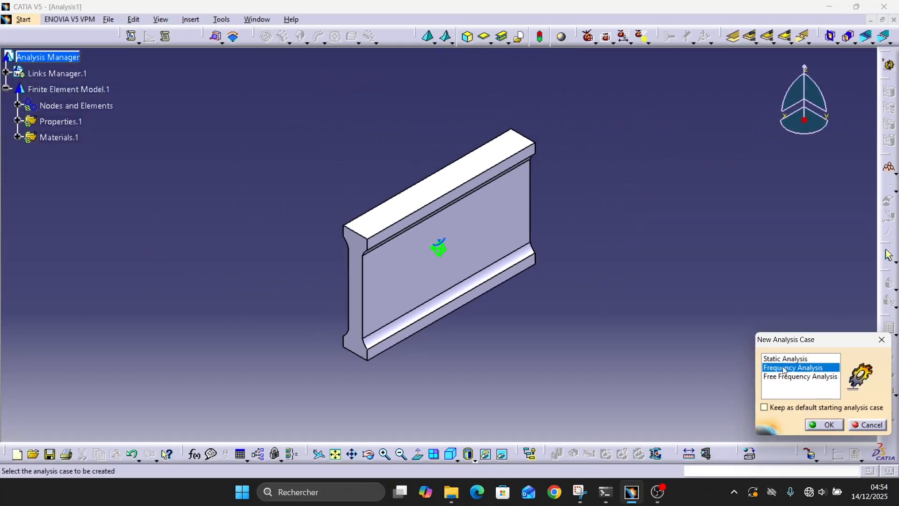
click(793, 377)
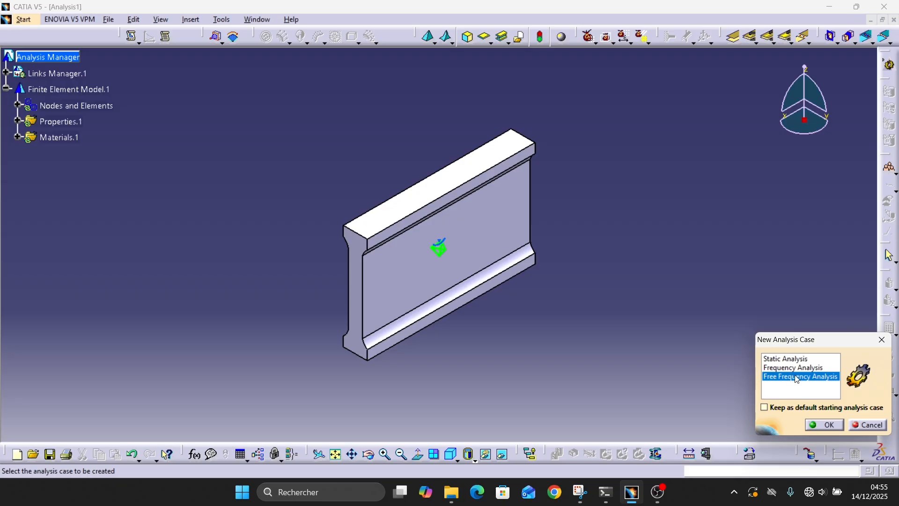
click(795, 360)
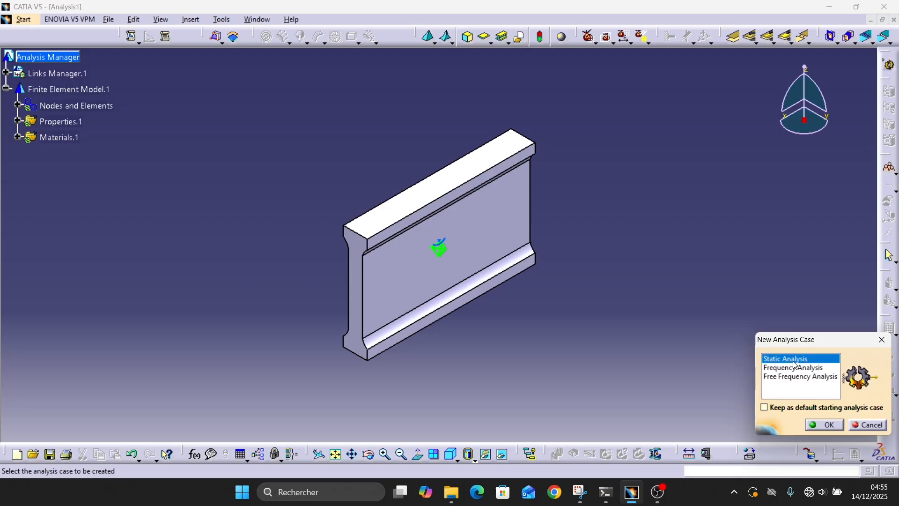
click(824, 425)
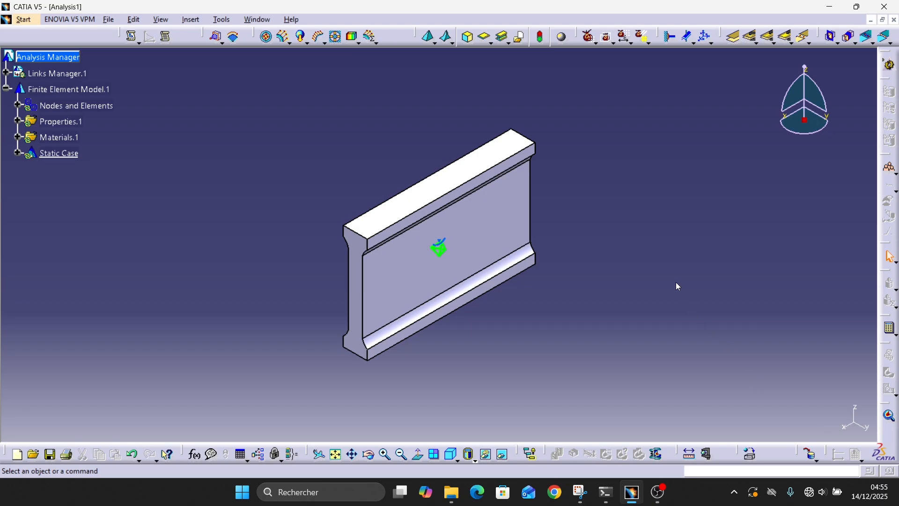
Step: Inspect the beam from several sides and examine the restraint types available for the static case
middle_drag(535, 333, 401, 119)
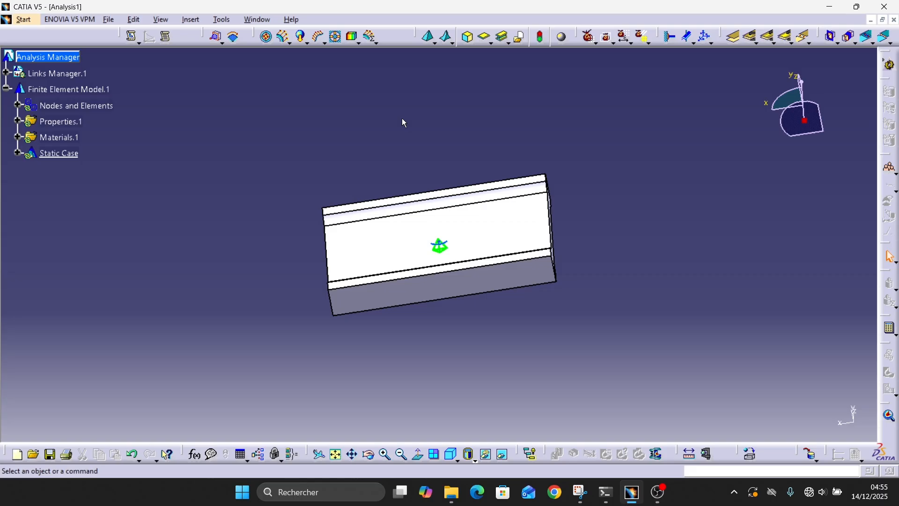
middle_drag(409, 210, 473, 273)
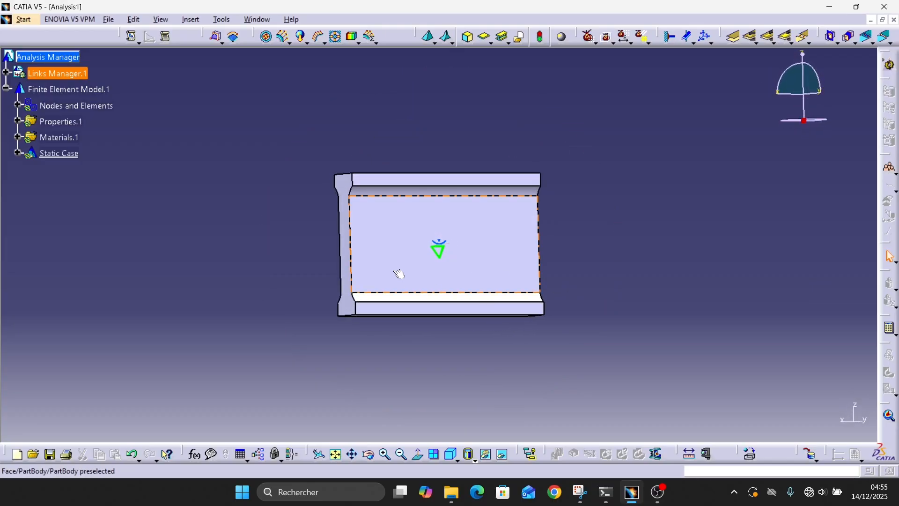
middle_drag(509, 405, 408, 331)
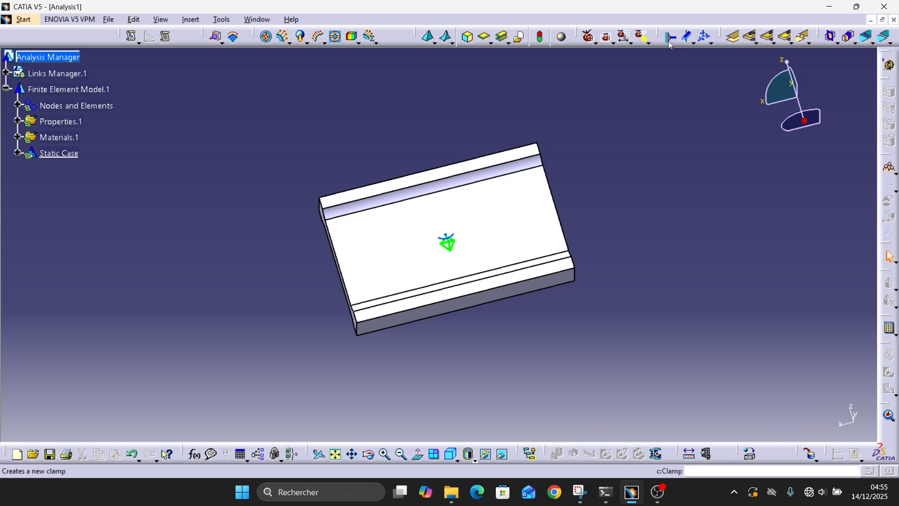
click(693, 42)
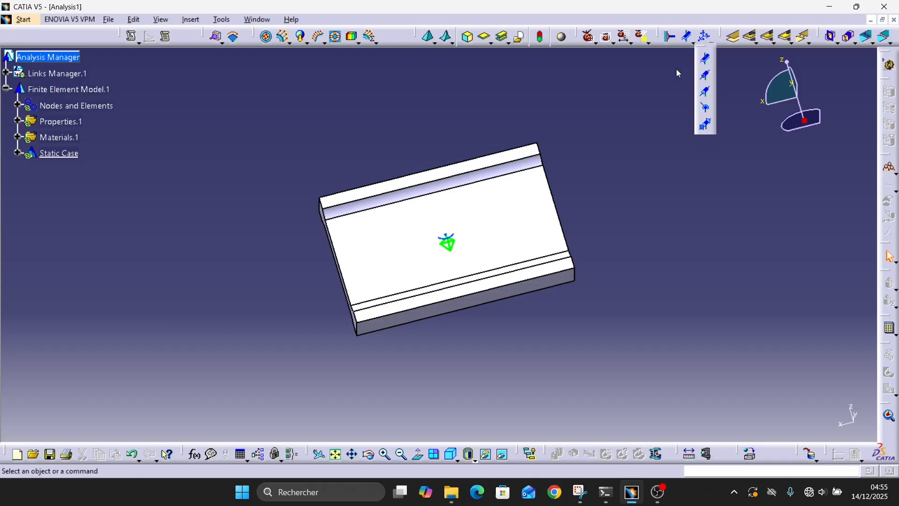
click(693, 43)
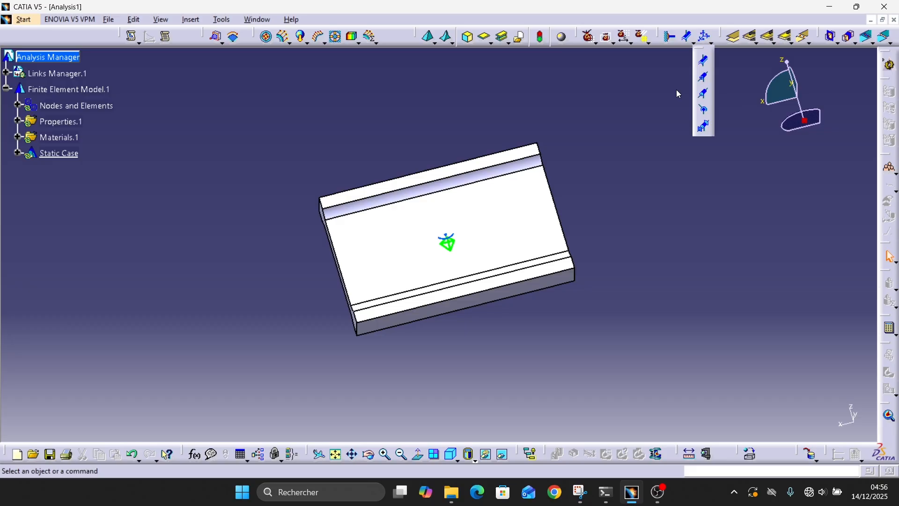
click(711, 44)
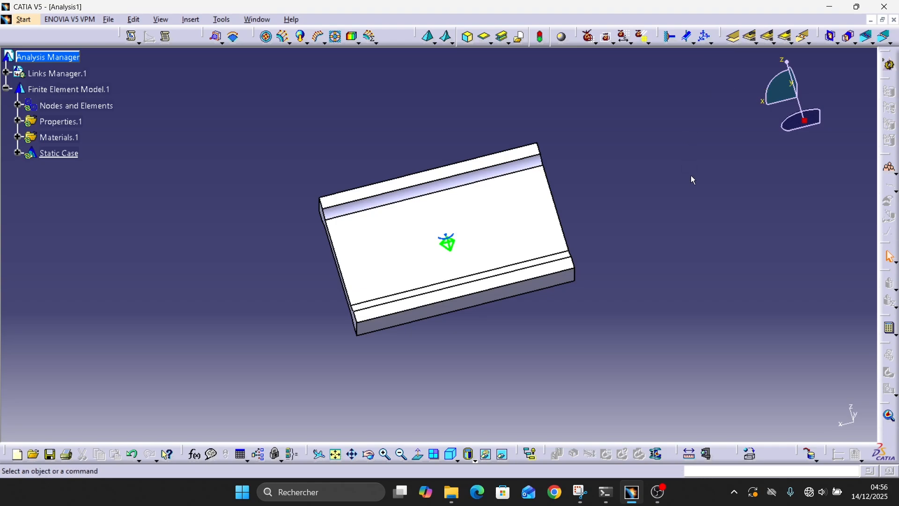
Step: Add a clamp restraint to the beam's bottom face
click(670, 38)
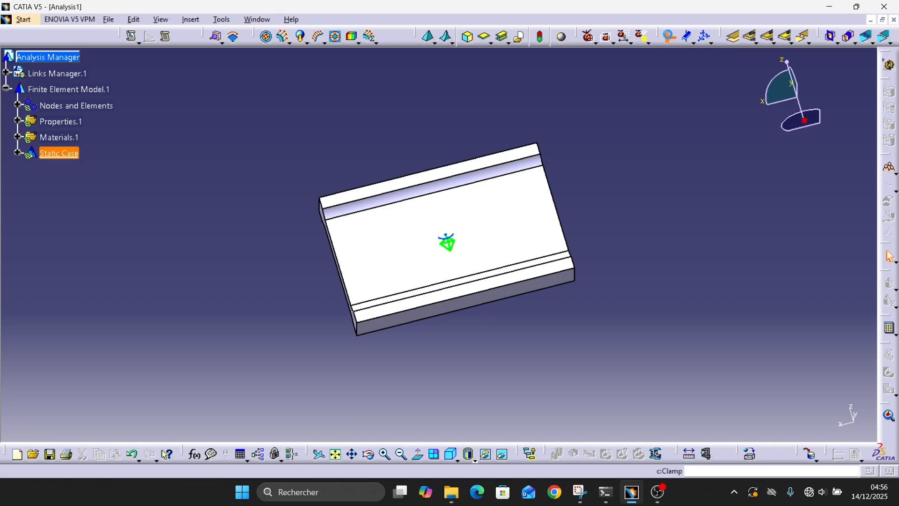
click(491, 296)
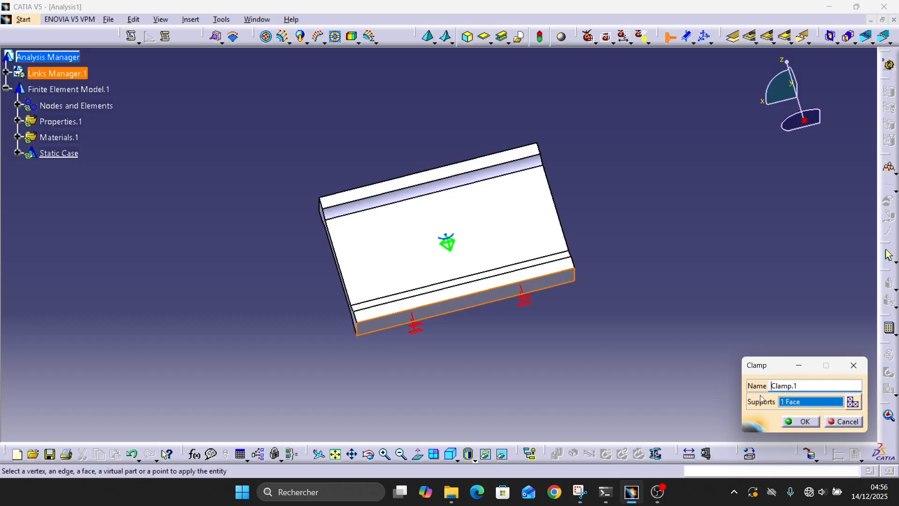
click(792, 421)
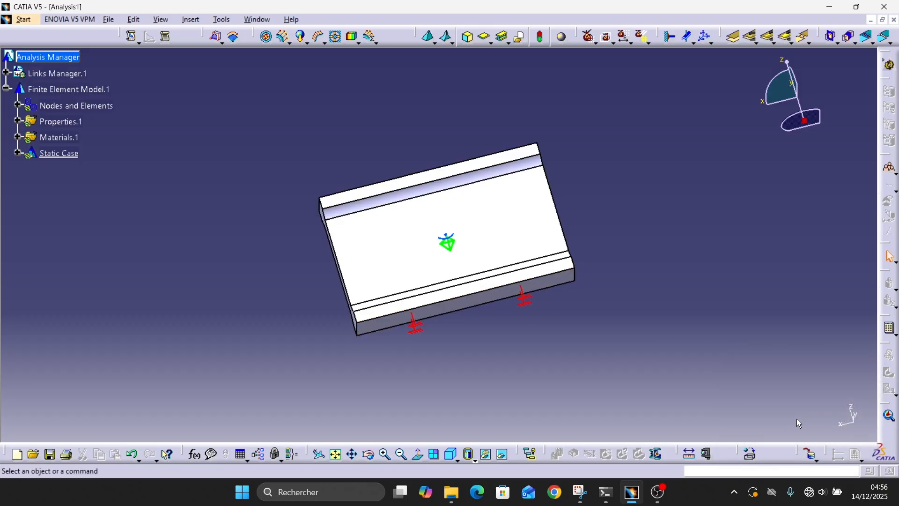
Step: Examine the load types available for the static case, from pressure and distributed force to enforced displacement and temperature
middle_drag(497, 181, 474, 268)
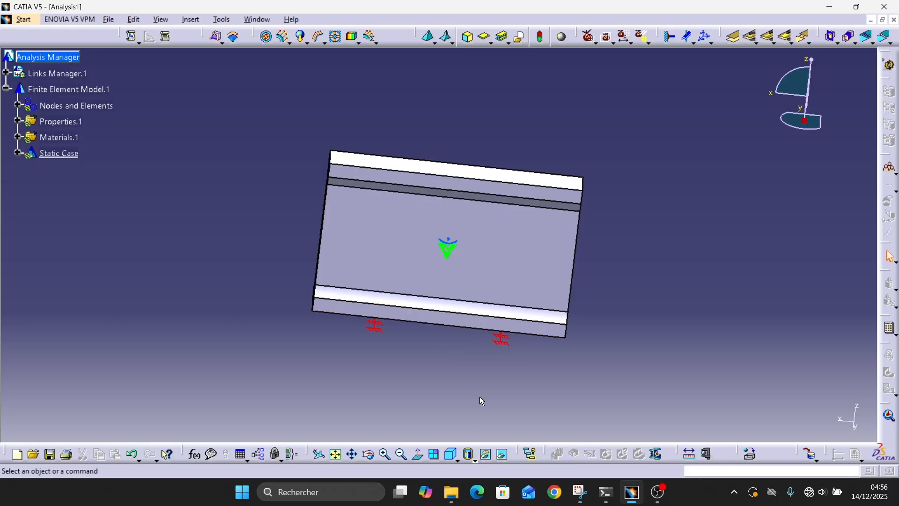
middle_drag(587, 132, 591, 107)
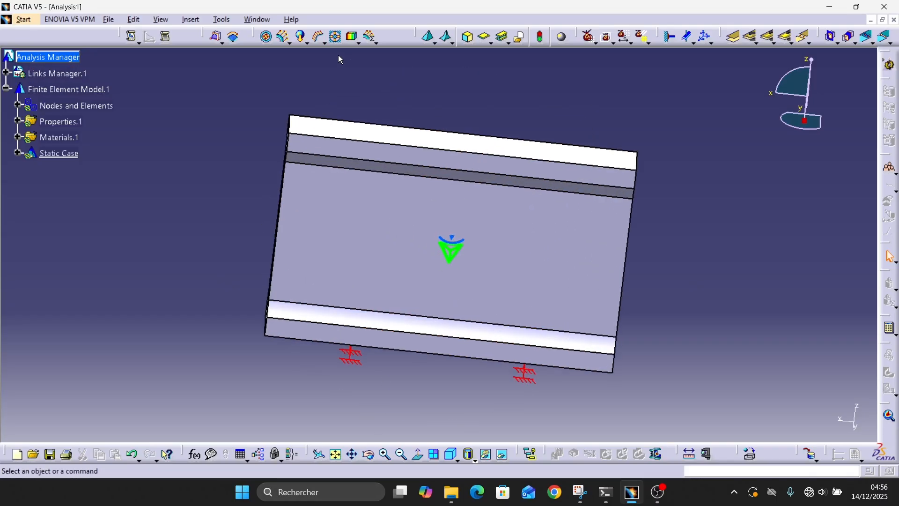
click(260, 41)
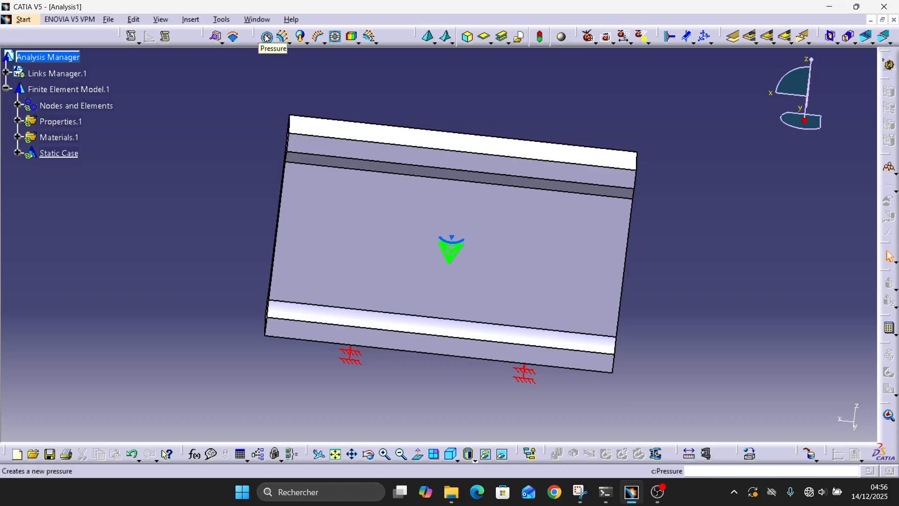
click(288, 42)
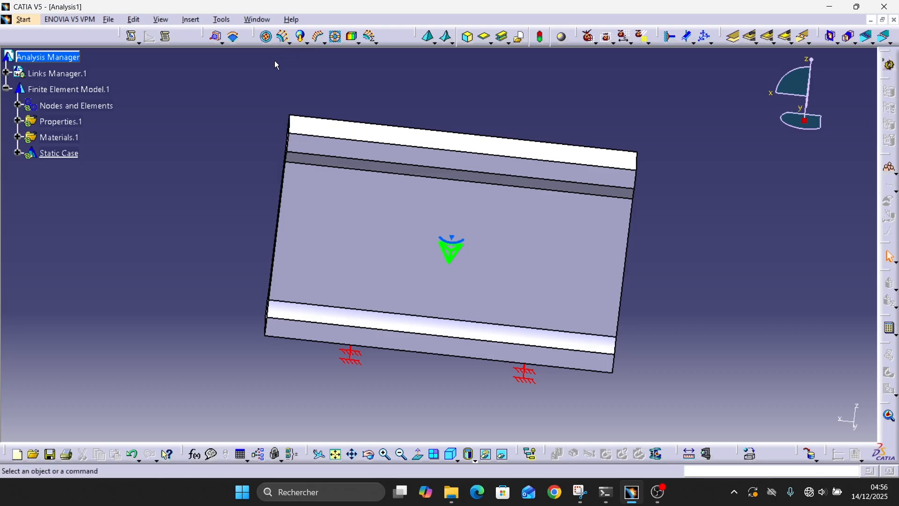
click(320, 41)
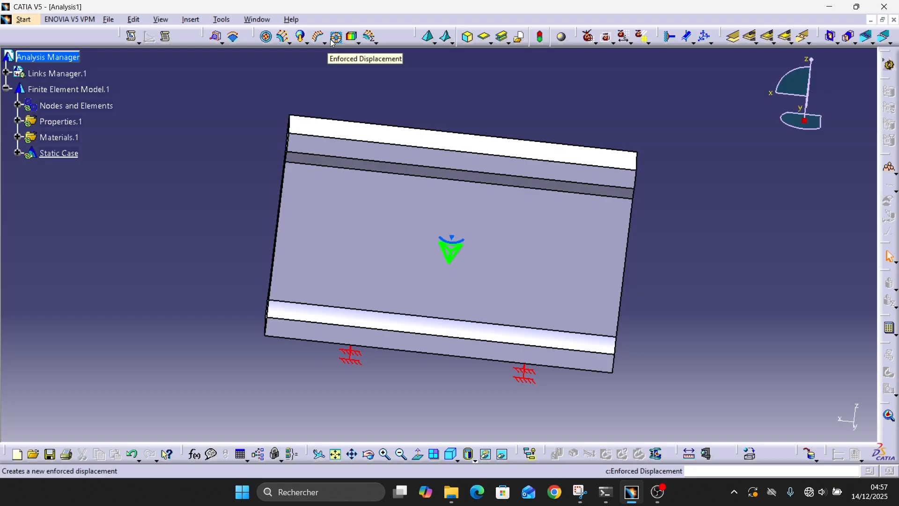
click(355, 41)
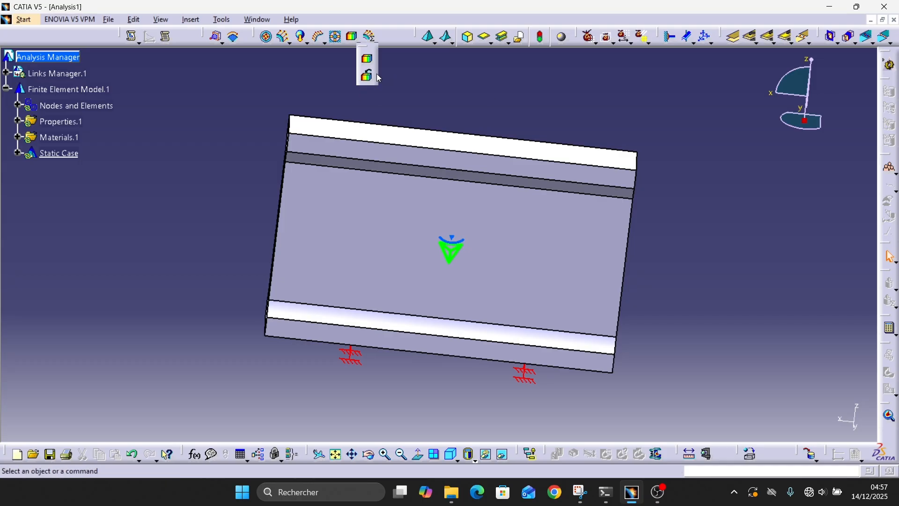
click(377, 42)
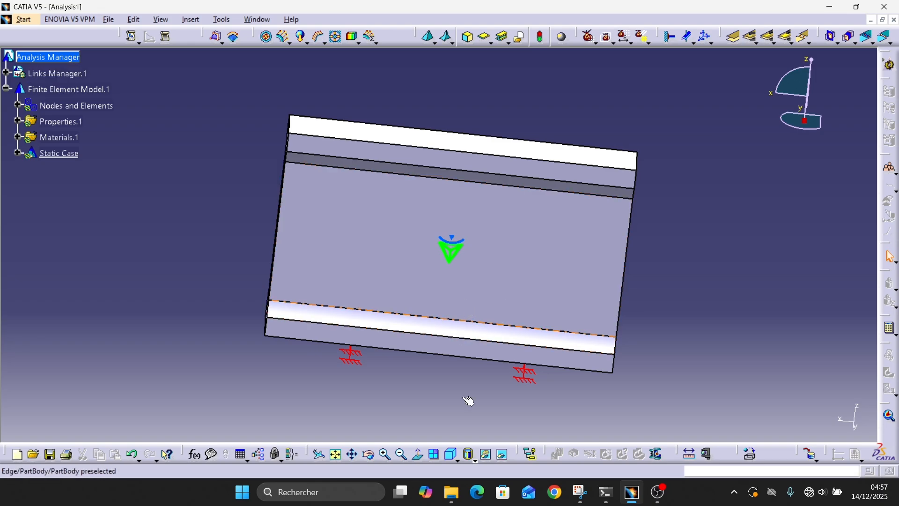
Step: Apply a distributed force of 10e+009 N along Z to the beam's top face, using the global axis system
middle_drag(293, 191, 381, 255)
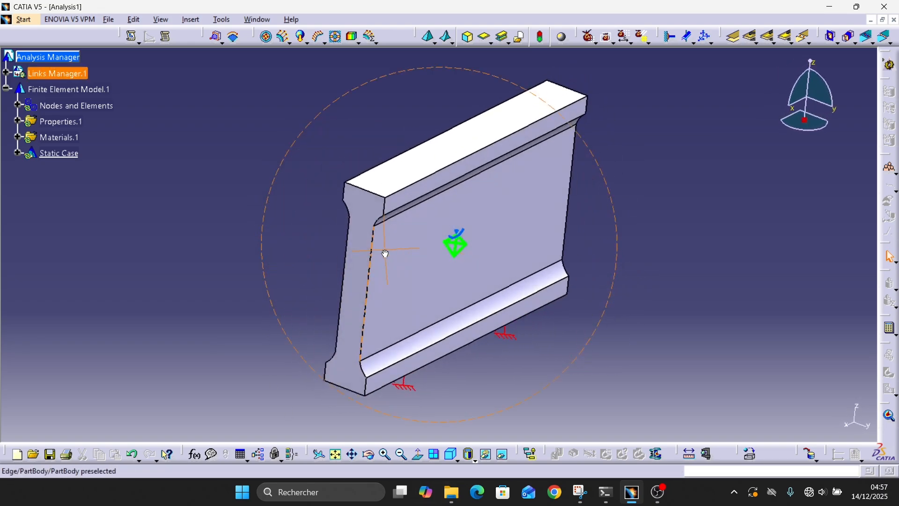
click(283, 40)
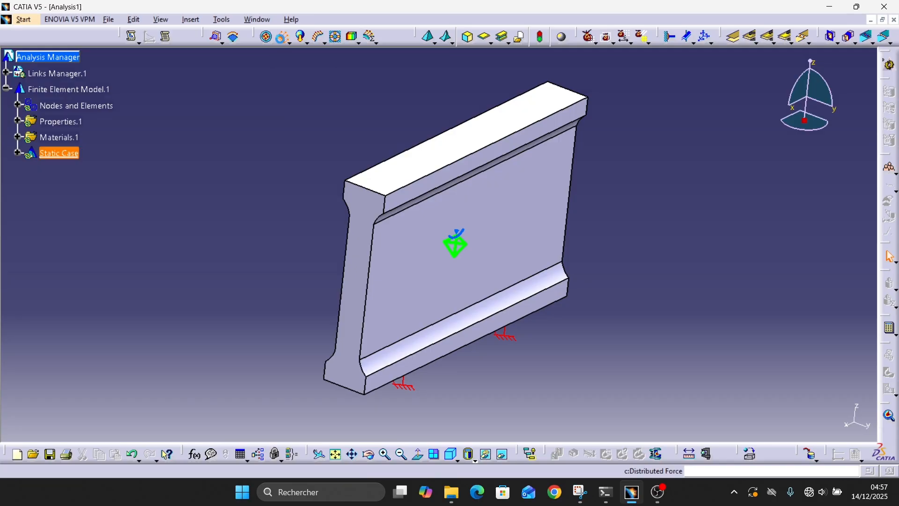
click(444, 155)
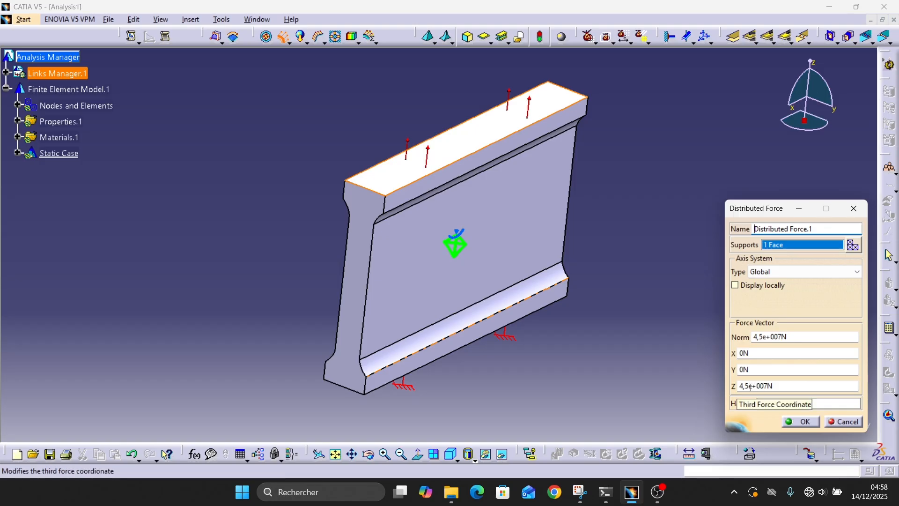
drag(751, 387, 737, 392)
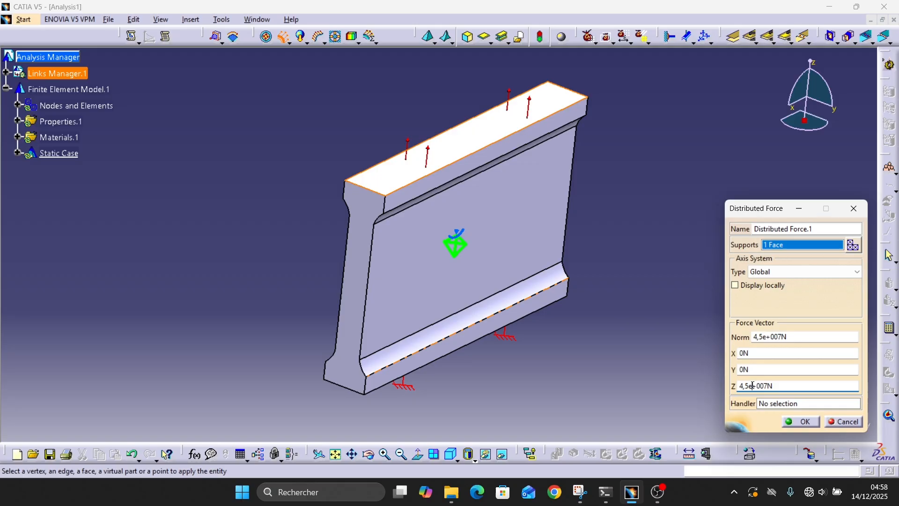
drag(748, 387, 723, 385)
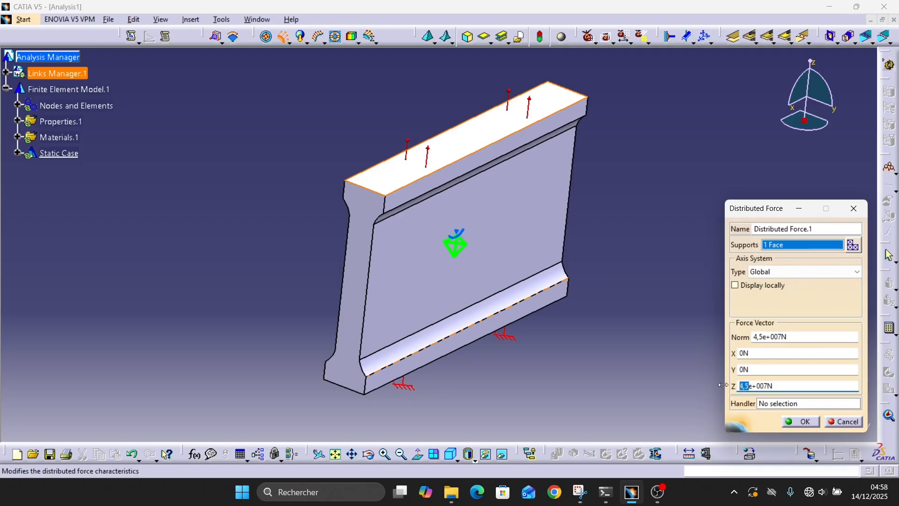
text(10)
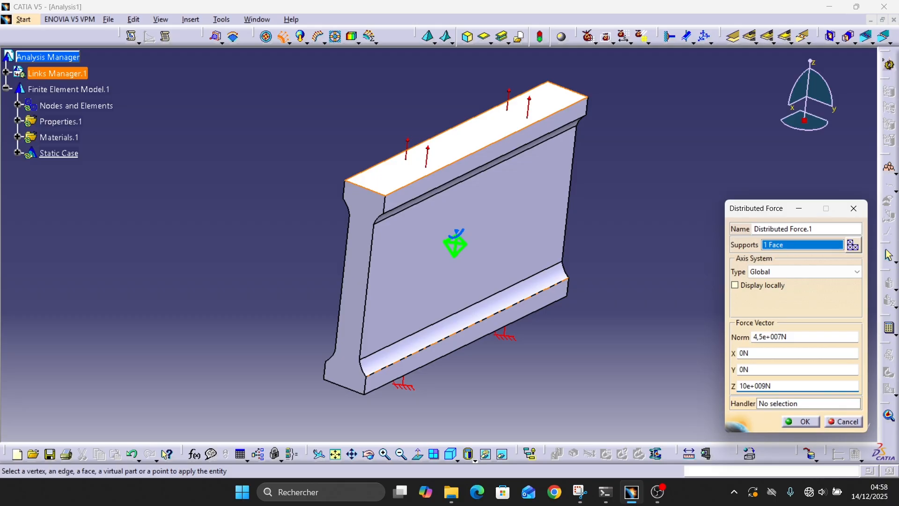
key(Return)
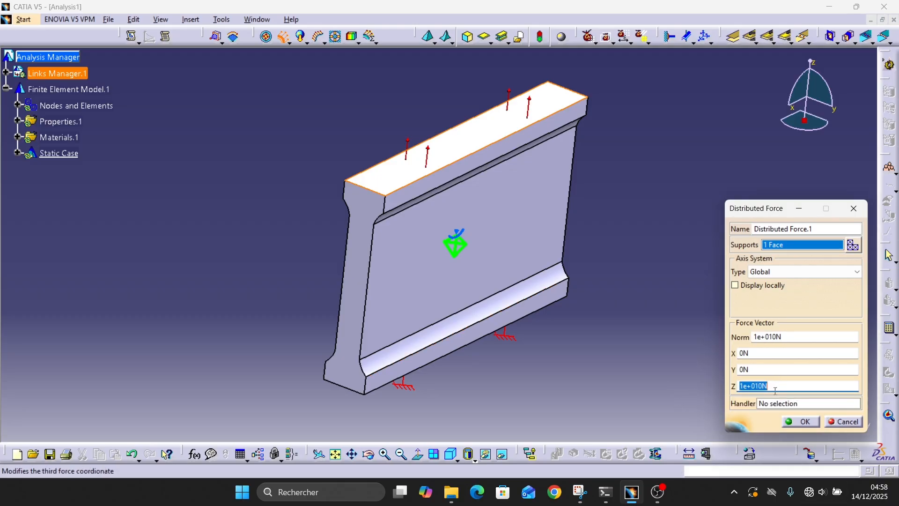
click(799, 420)
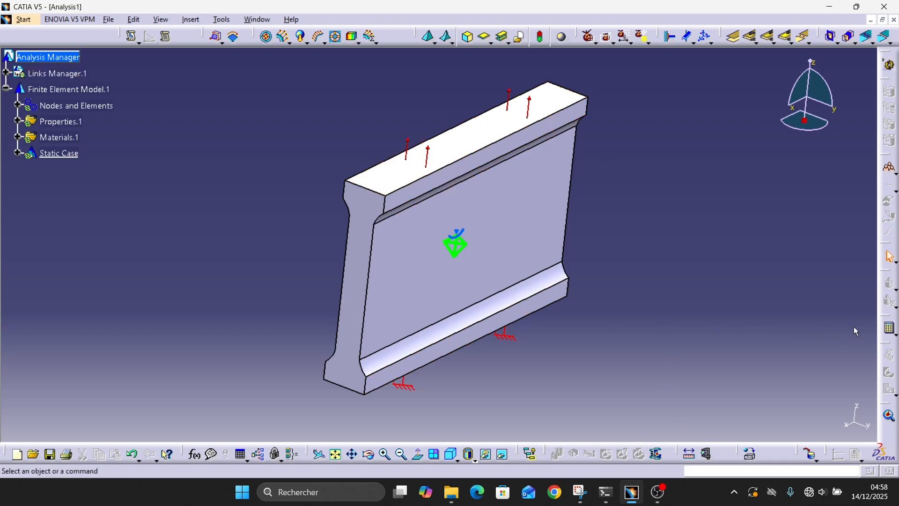
Step: Compute the complete analysis with the All option, review the computation resources estimation and continue the computation
click(895, 333)
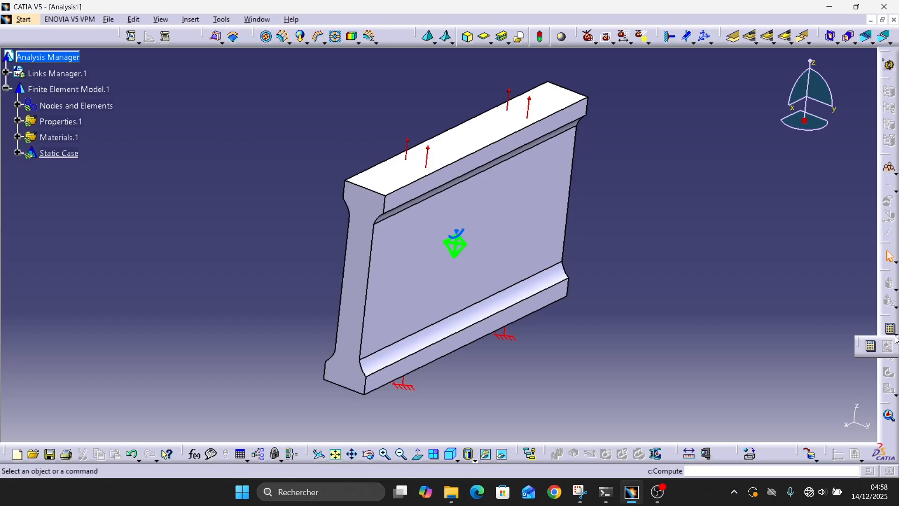
click(874, 347)
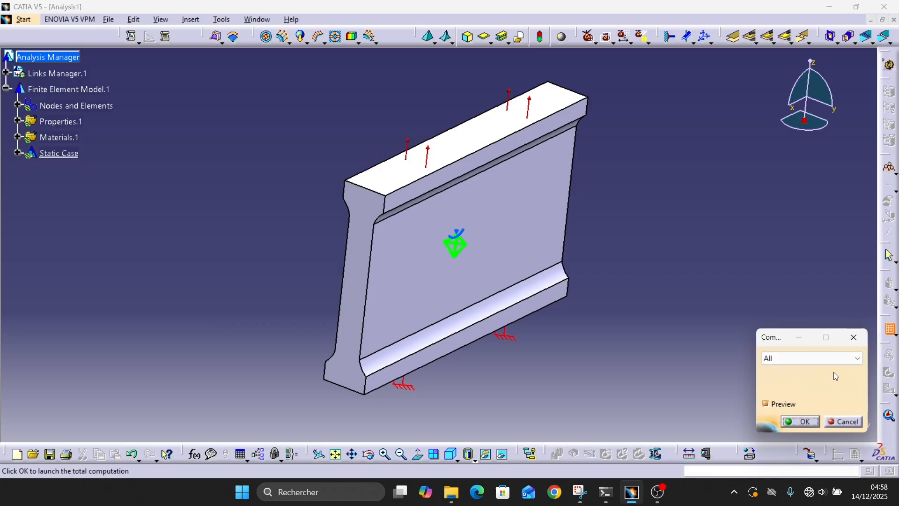
click(802, 422)
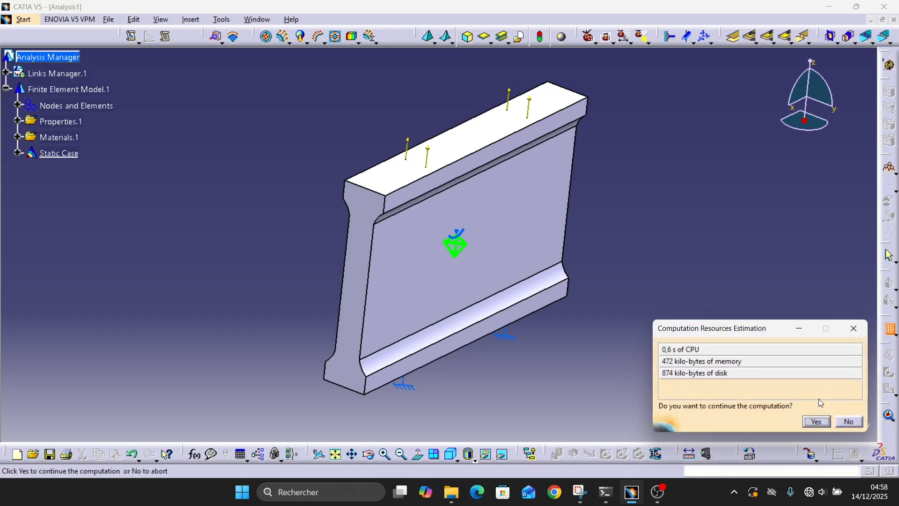
drag(701, 350, 672, 351)
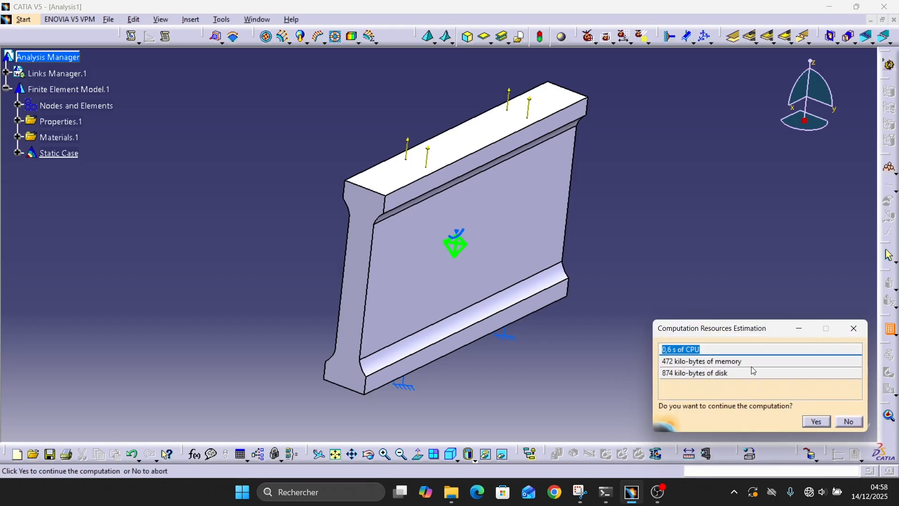
drag(752, 362, 658, 365)
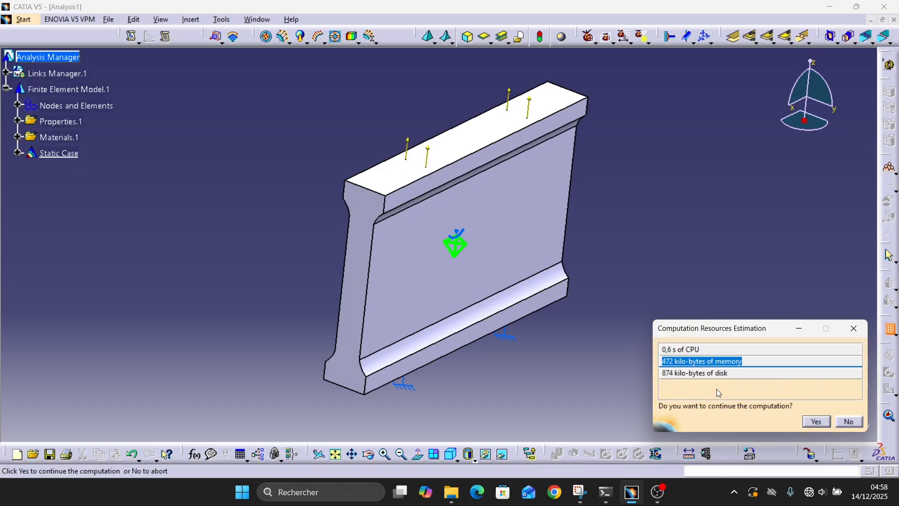
drag(735, 374, 667, 374)
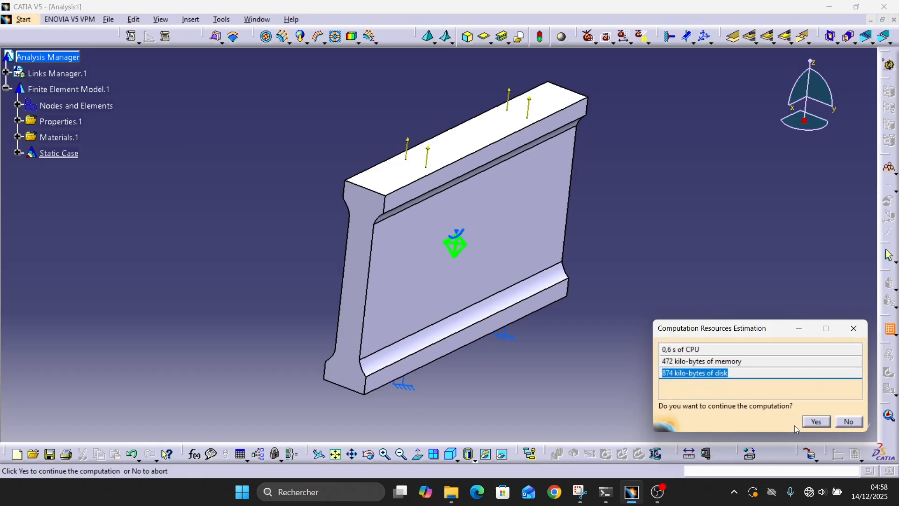
click(816, 421)
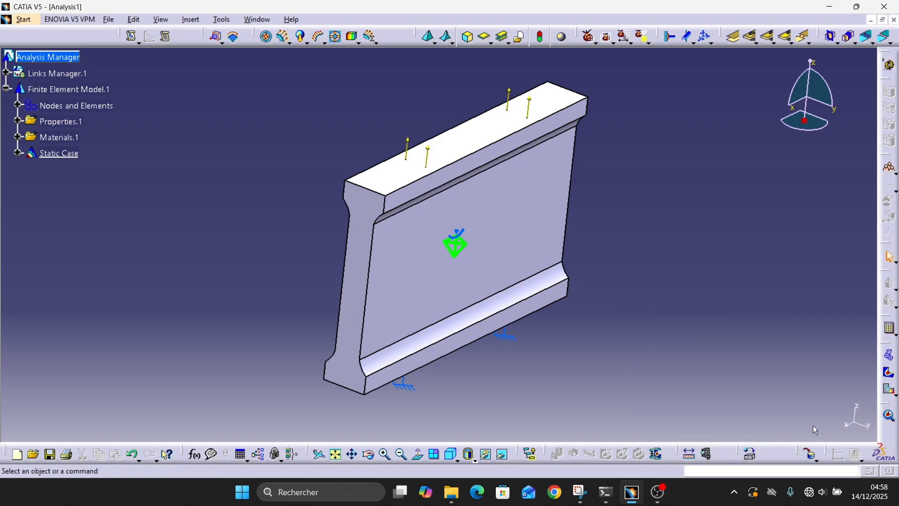
Step: Display the beam's deformed mesh for the static case and inspect its deformation
middle_drag(589, 373, 508, 305)
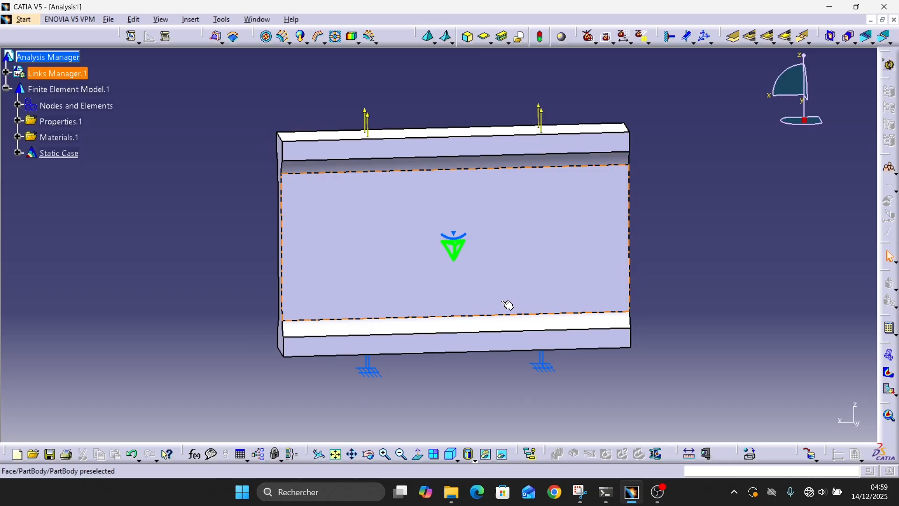
click(890, 356)
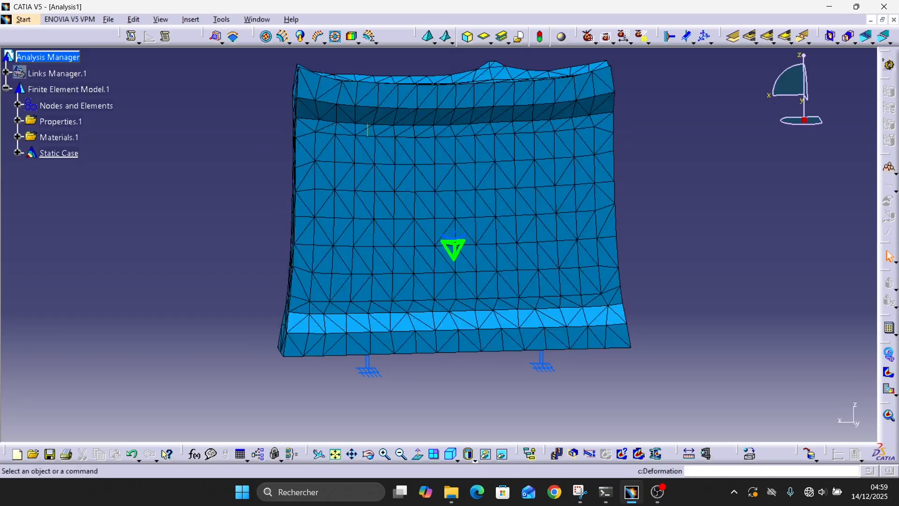
middle_drag(588, 181, 391, 280)
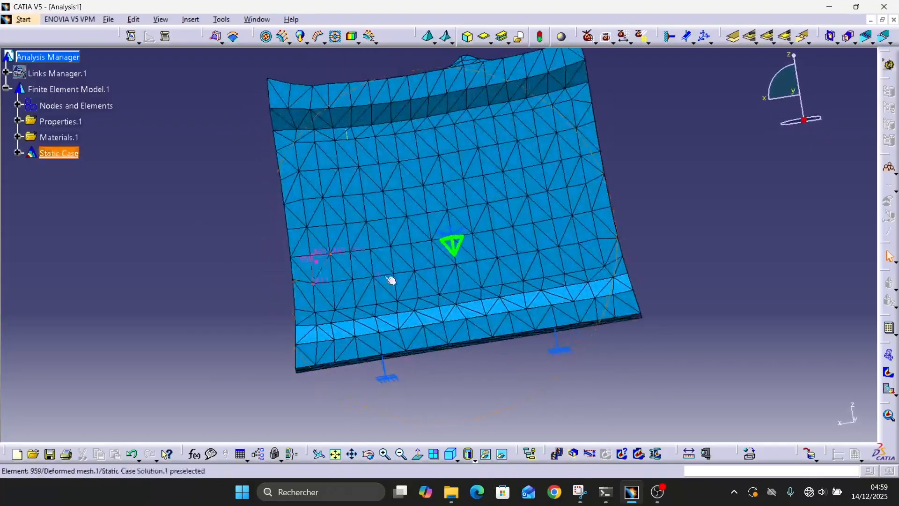
Step: Display and inspect the beam's Von Mises stress, and switch the result to the displacement vectors
click(888, 375)
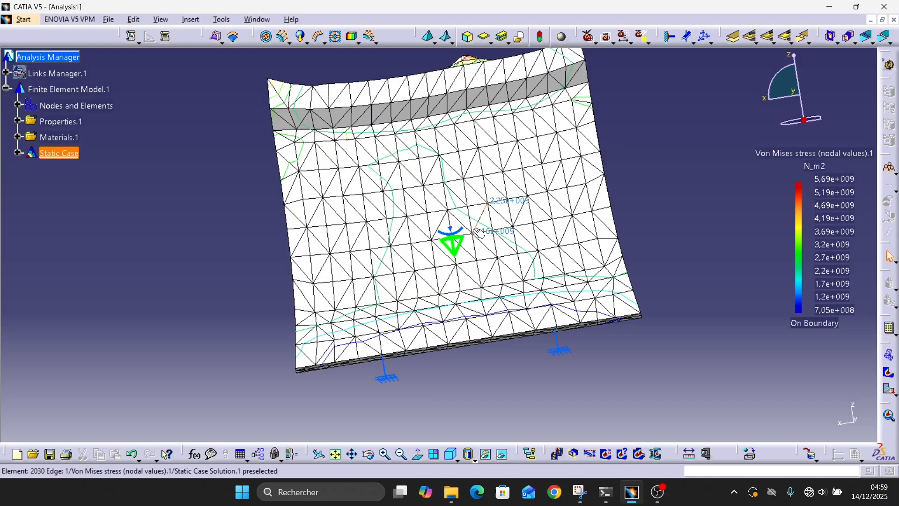
middle_drag(475, 241, 207, 207)
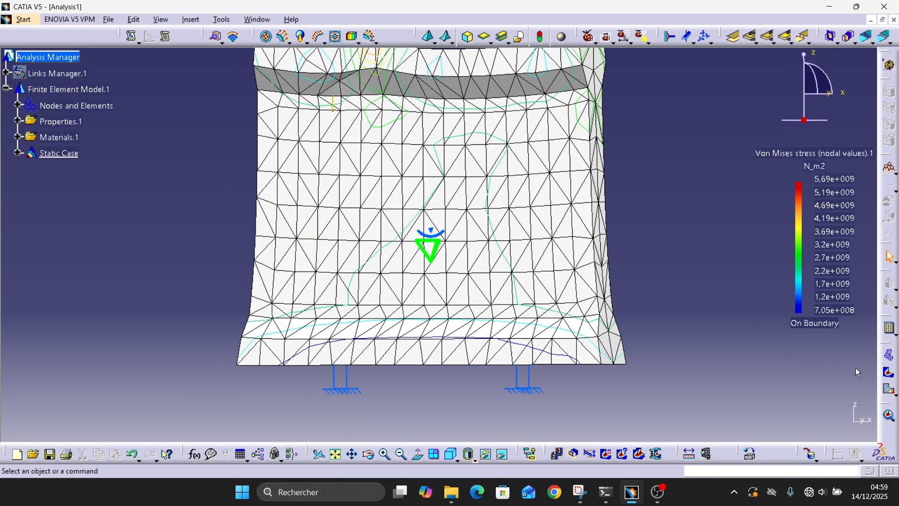
click(895, 392)
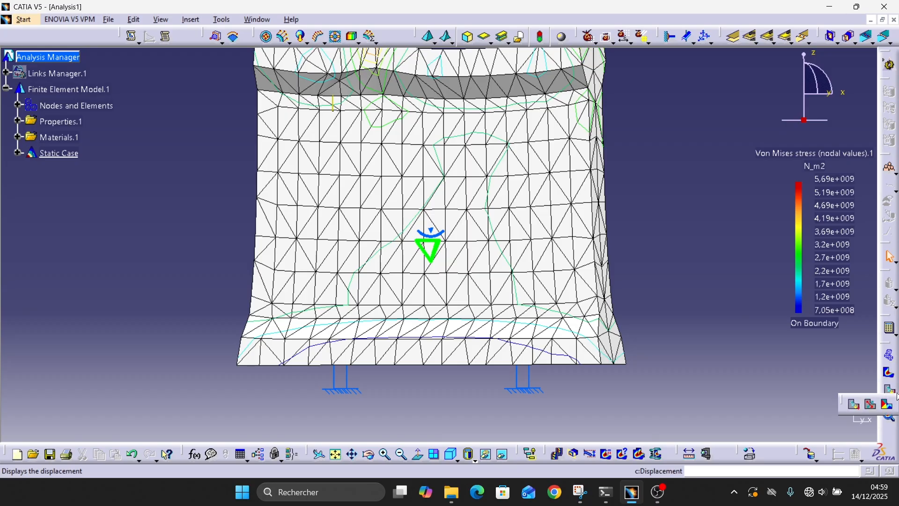
click(856, 408)
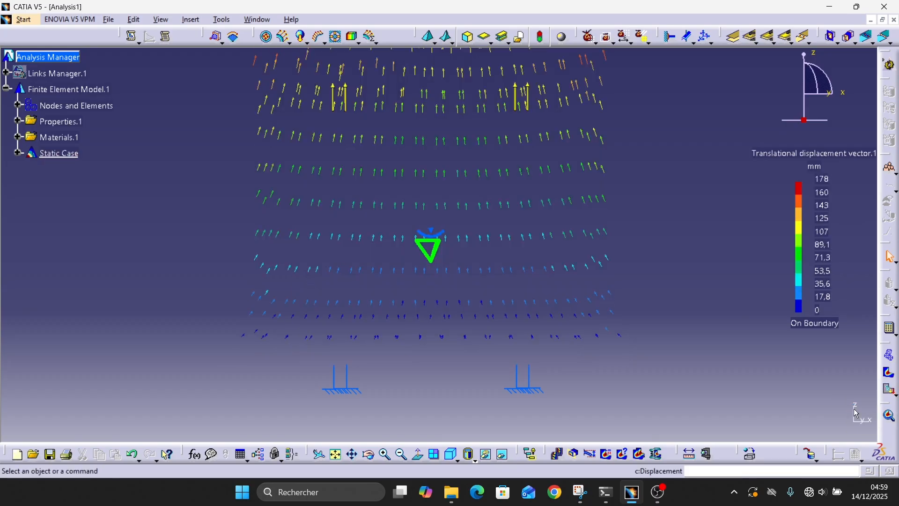
Step: Display the principal stress tensor symbols, followed by the Precision image of the estimated local error
click(896, 396)
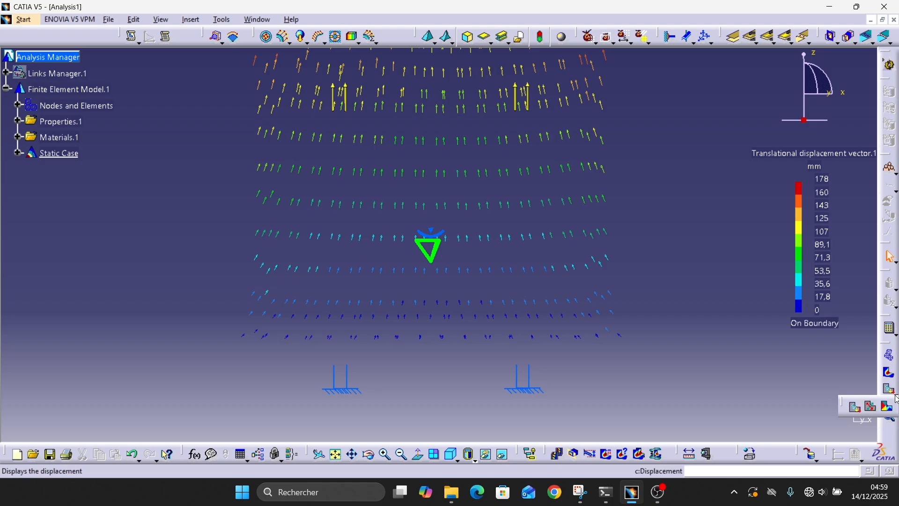
click(871, 407)
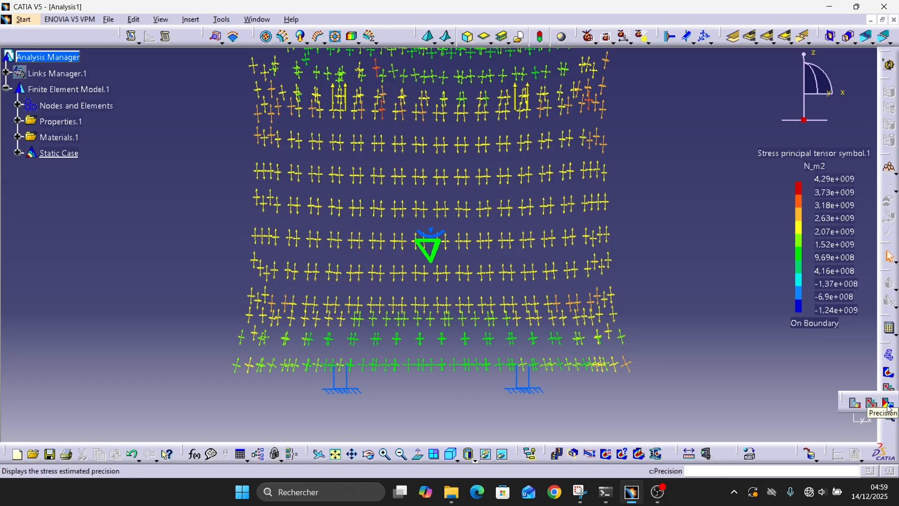
click(889, 411)
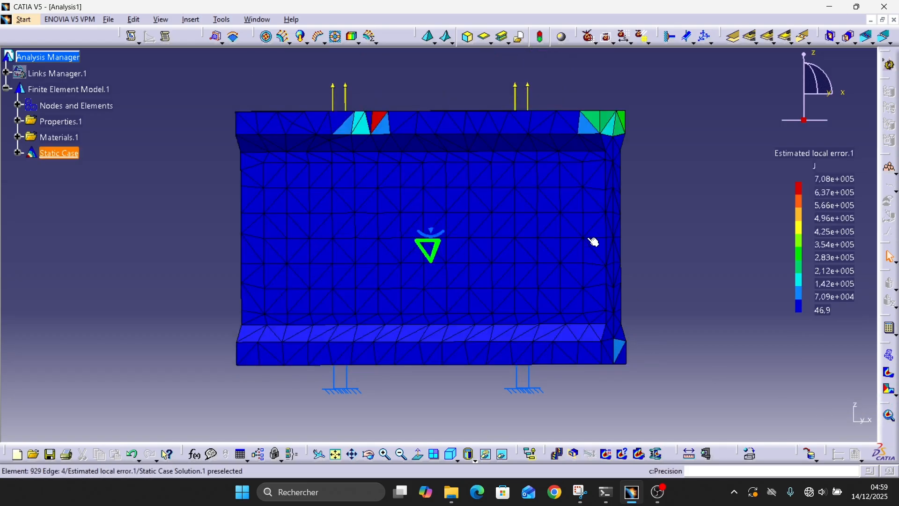
middle_drag(672, 142, 692, 212)
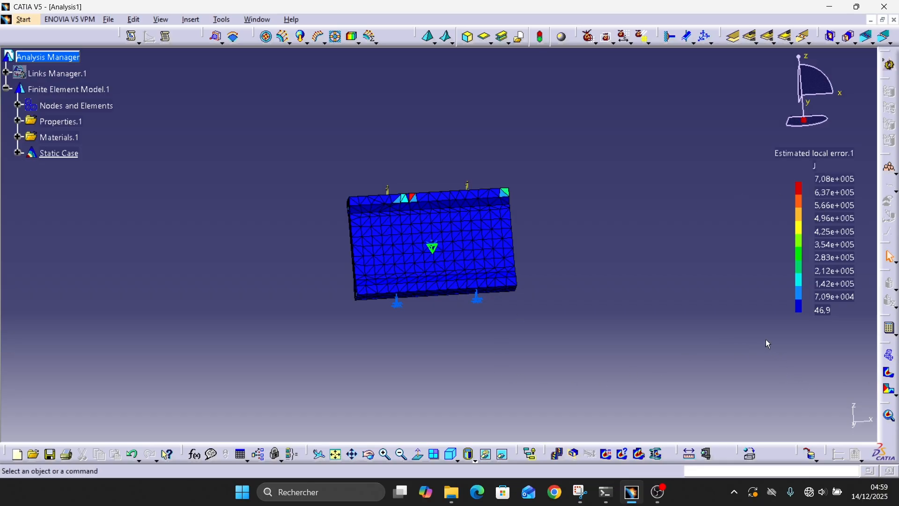
click(611, 456)
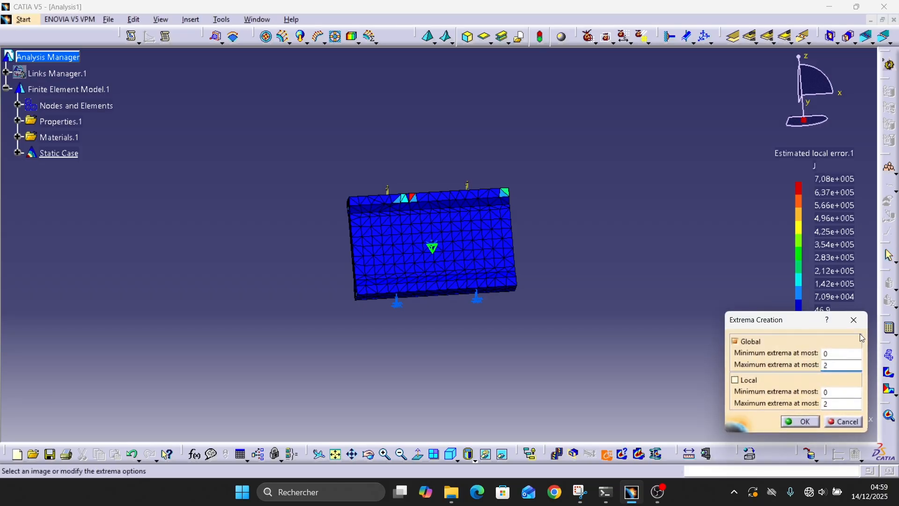
click(853, 320)
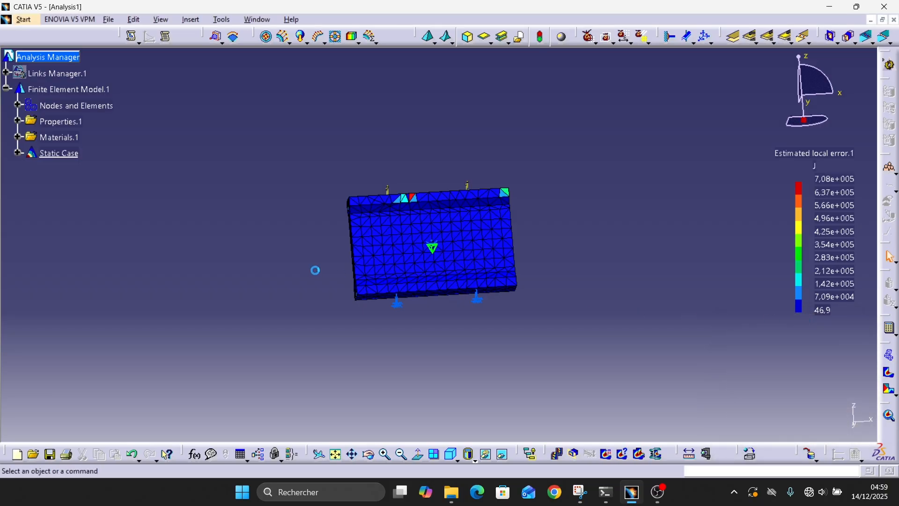
Step: Reverse the static case's distributed force by setting its Z component to -1e+010N
click(18, 154)
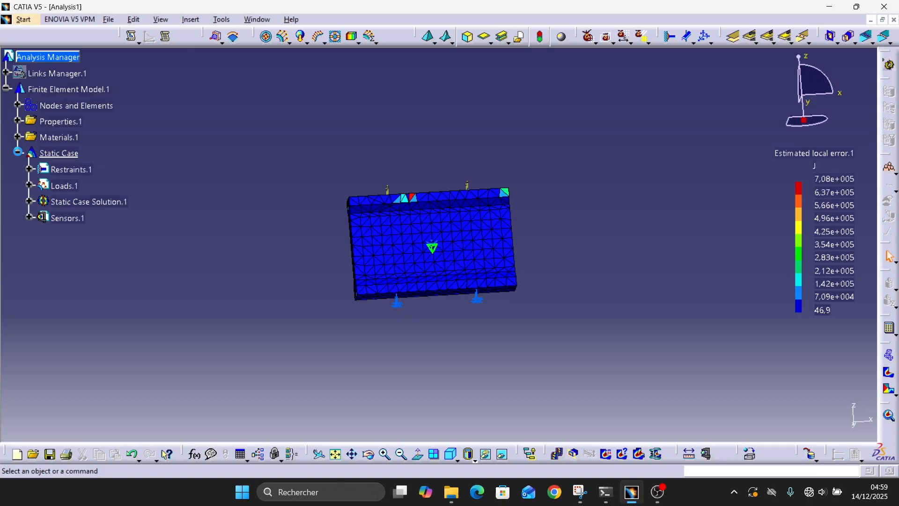
click(29, 169)
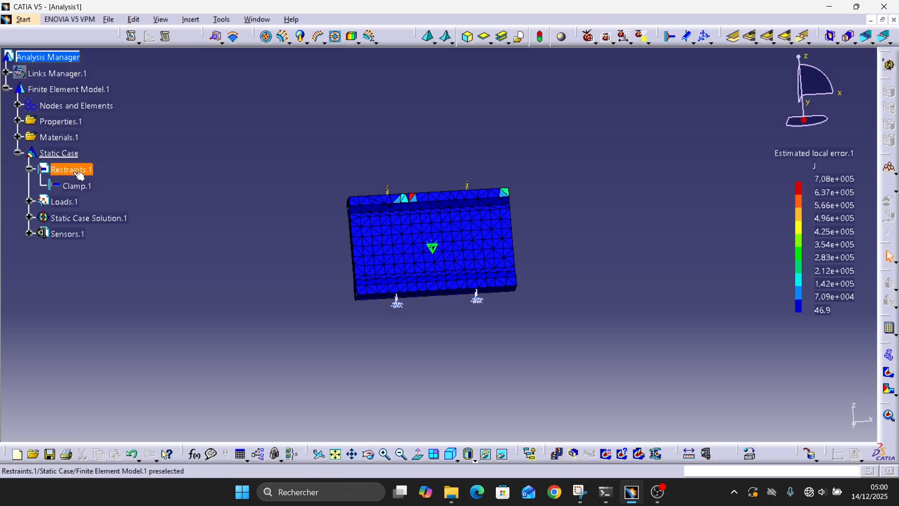
click(29, 169)
click(30, 186)
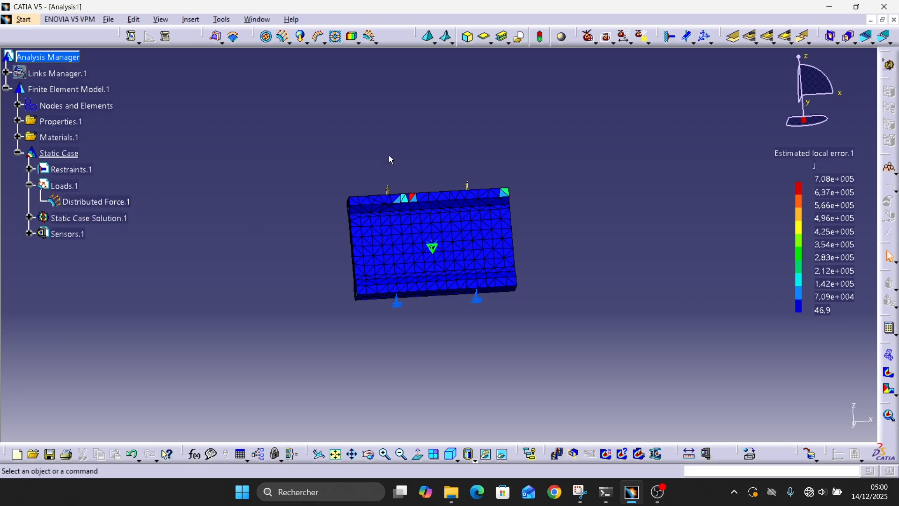
double_click(76, 202)
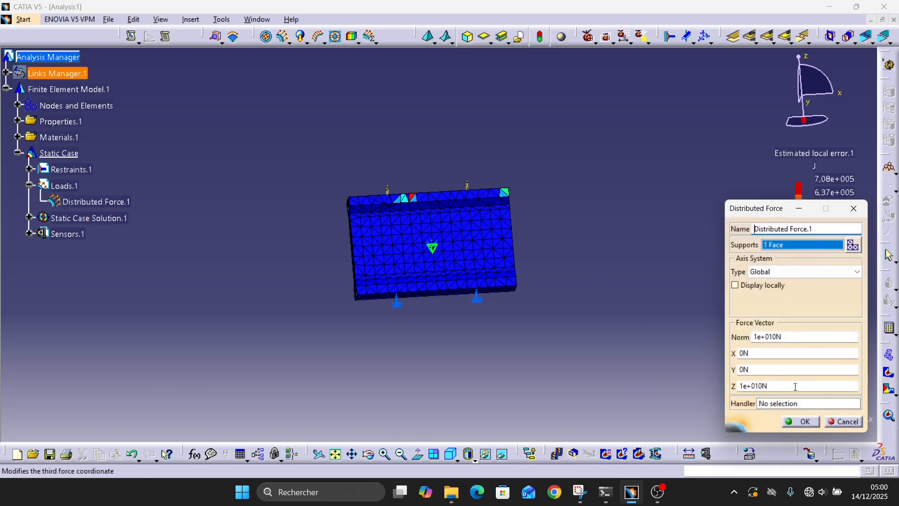
click(742, 385)
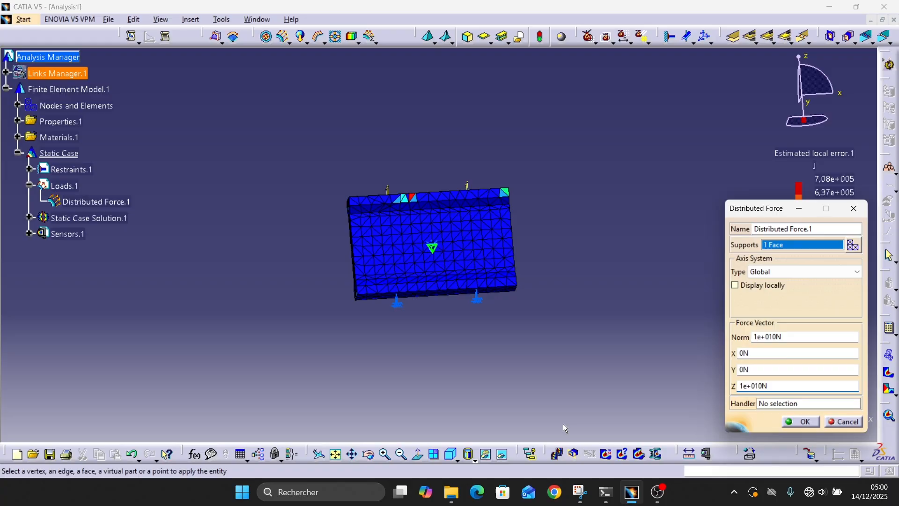
text(-)
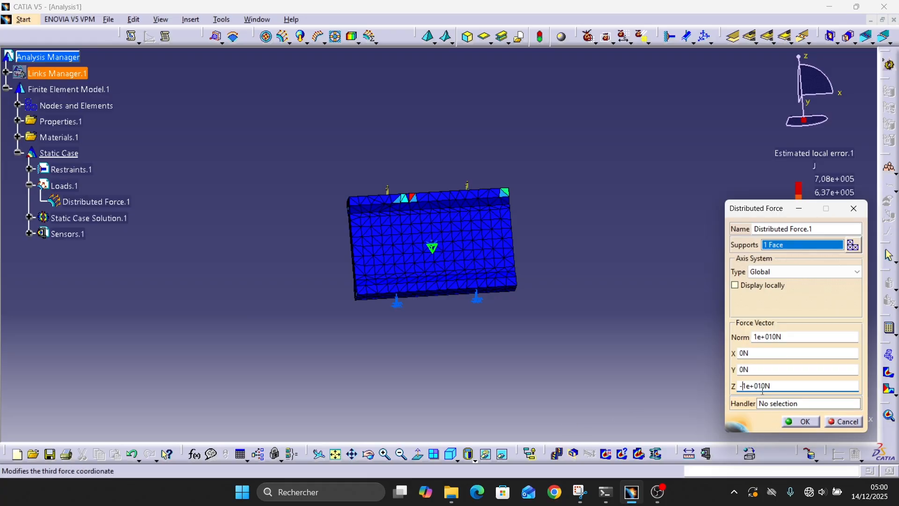
click(810, 426)
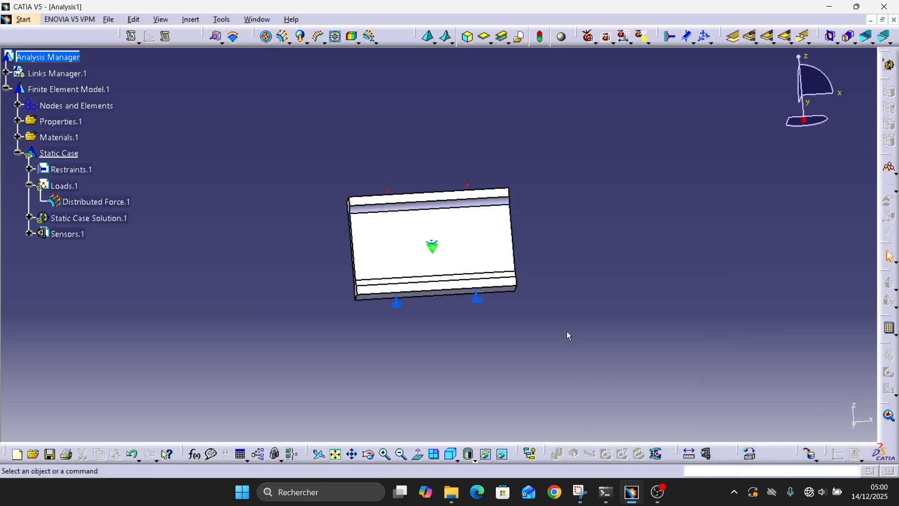
Step: Compute the whole analysis with the reversed force, then display the deformed mesh and inspect the compressed beam
click(888, 327)
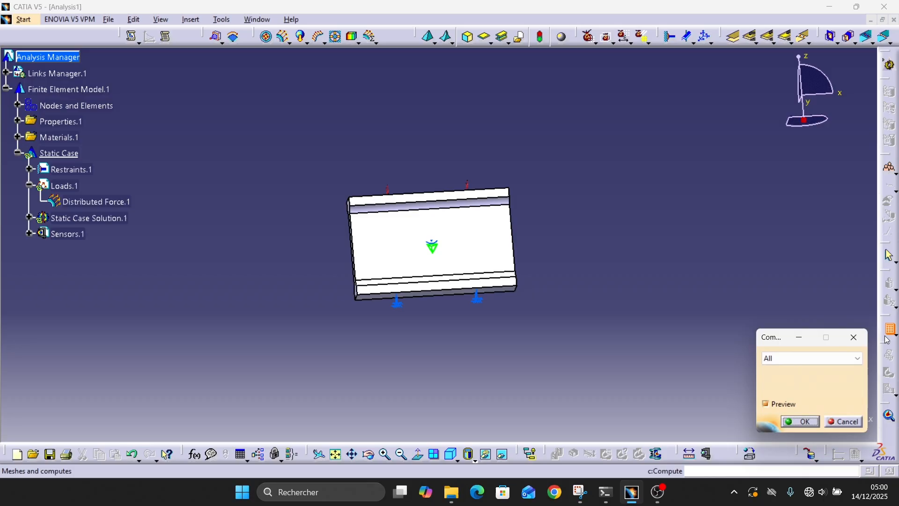
click(811, 422)
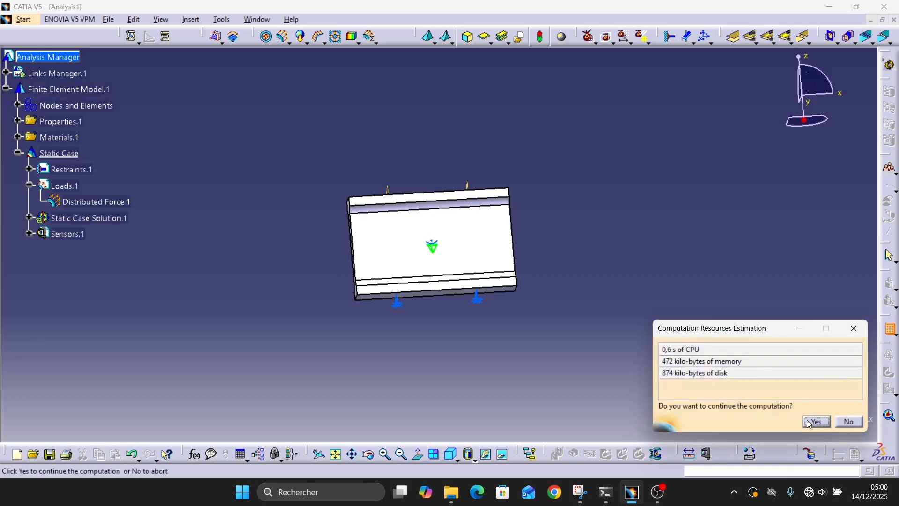
click(813, 422)
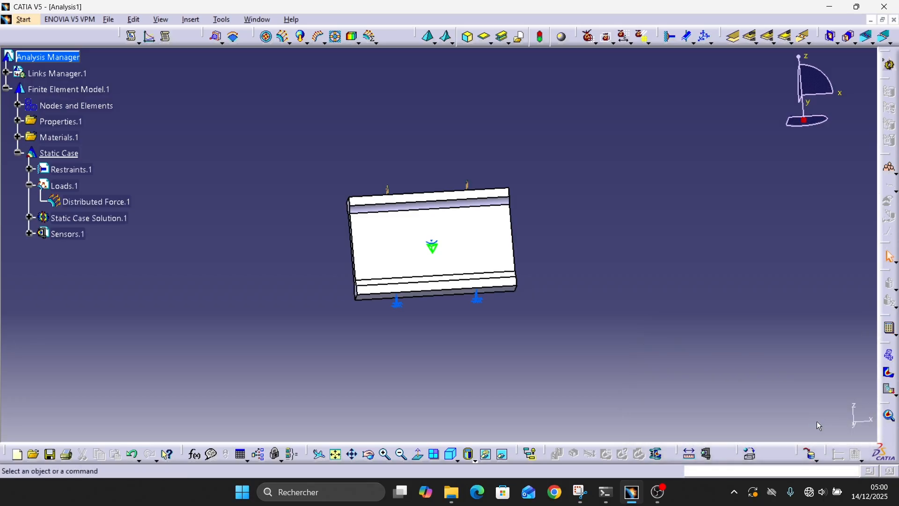
click(891, 356)
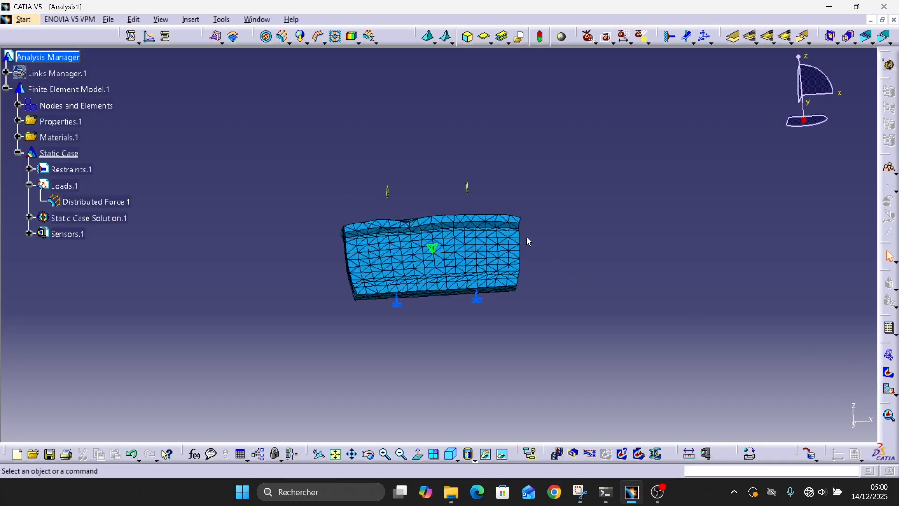
ctrl+middle_drag(525, 240, 523, 201)
middle_drag(335, 238, 403, 245)
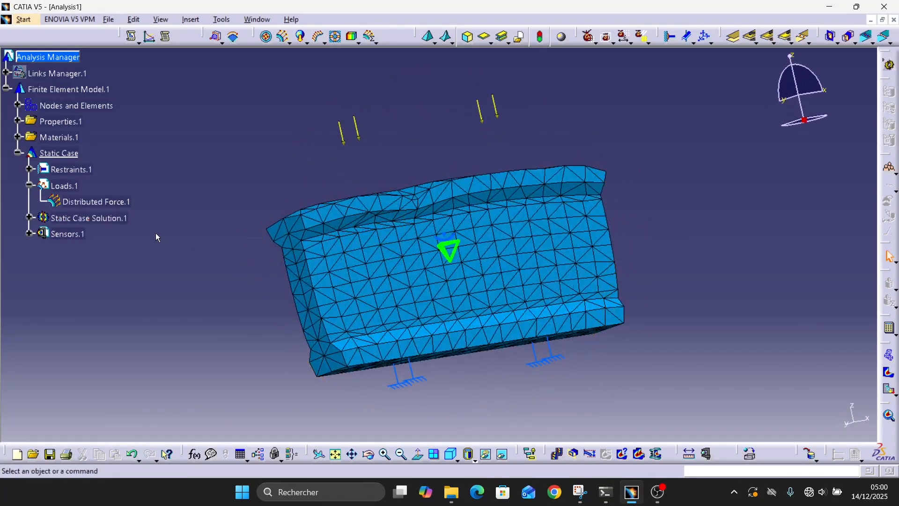
Step: Increase the distributed force by setting its Z component to -100e+010N
double_click(93, 203)
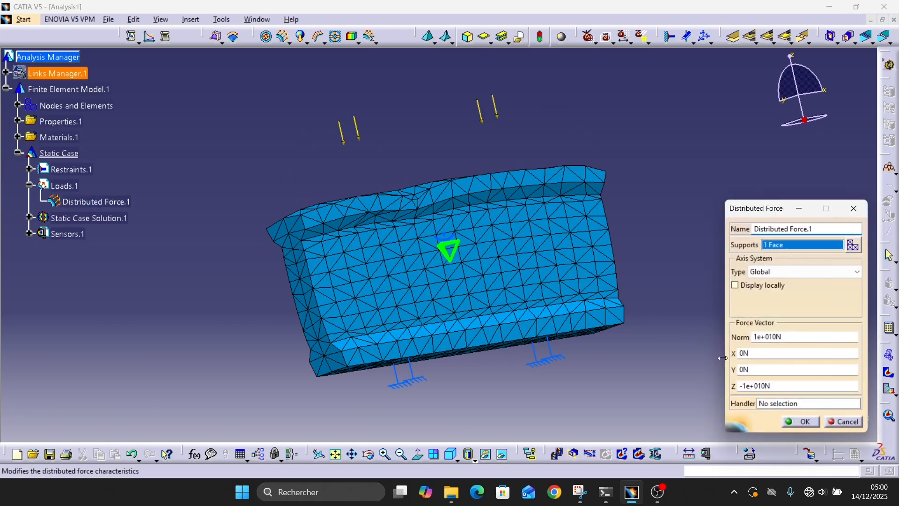
click(746, 385)
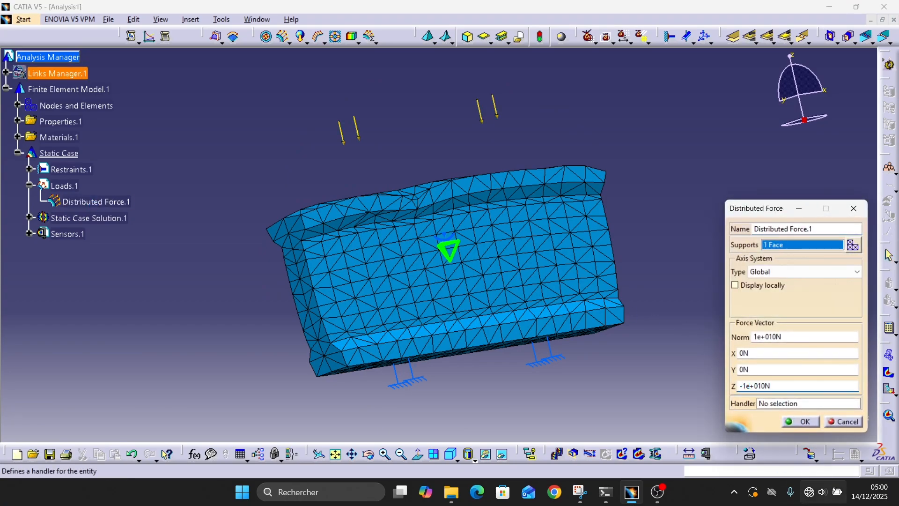
text(àà)
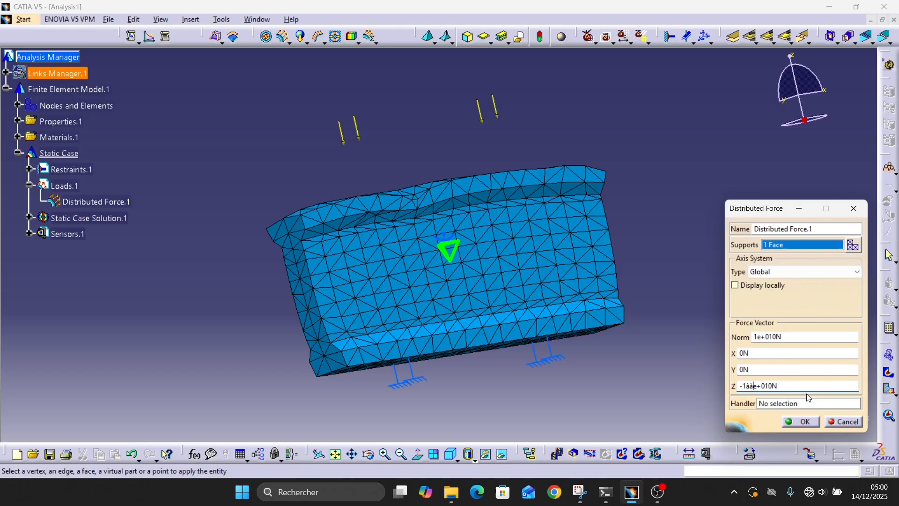
key(BackSpace)
key(BackSpace)
text(00)
click(801, 421)
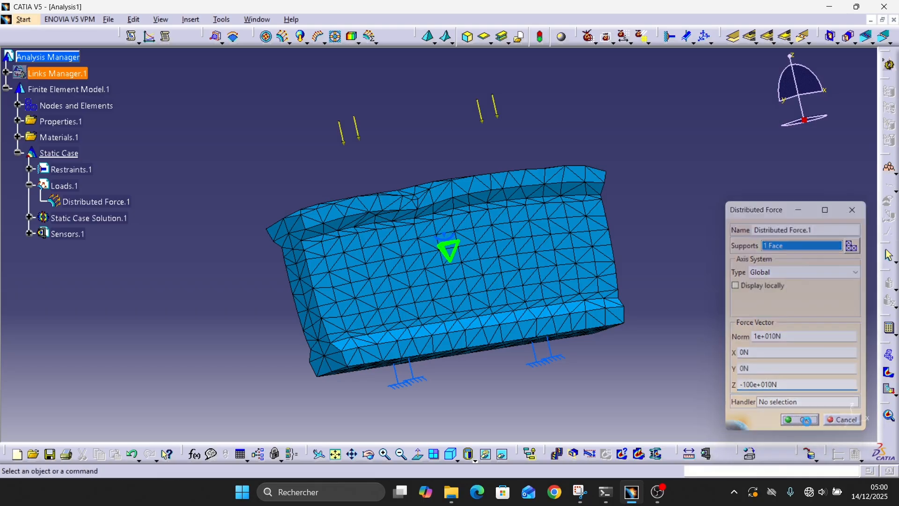
Step: Recompute the whole analysis for the hundredfold load and inspect the beam's deformed mesh from several directions
click(885, 329)
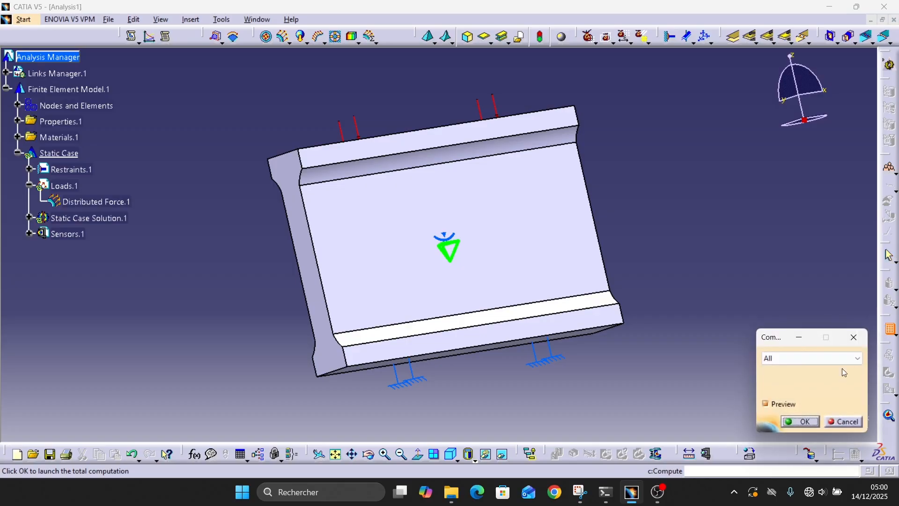
click(801, 422)
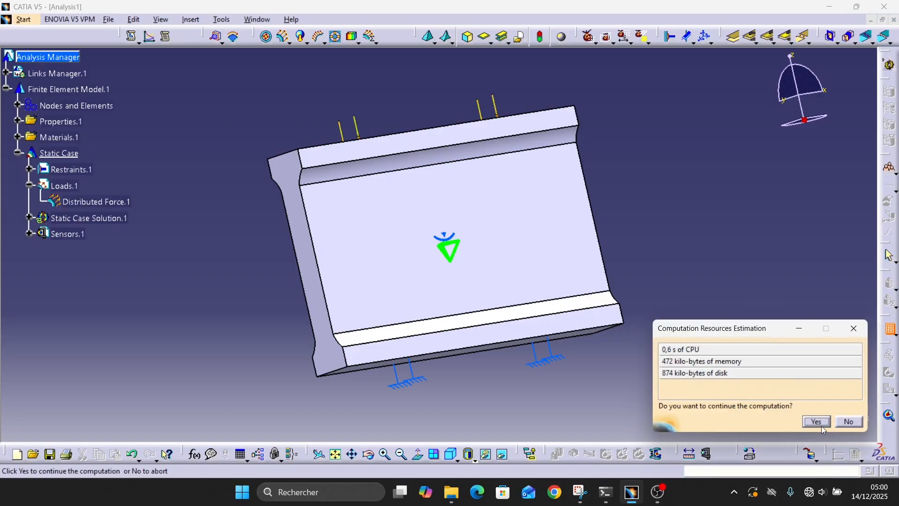
click(817, 421)
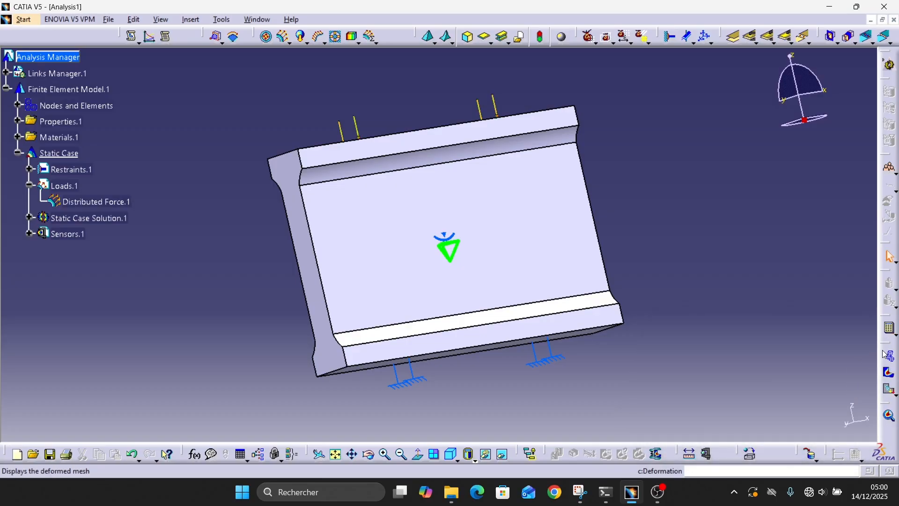
click(890, 356)
middle_drag(622, 278, 526, 270)
middle_drag(561, 391, 542, 183)
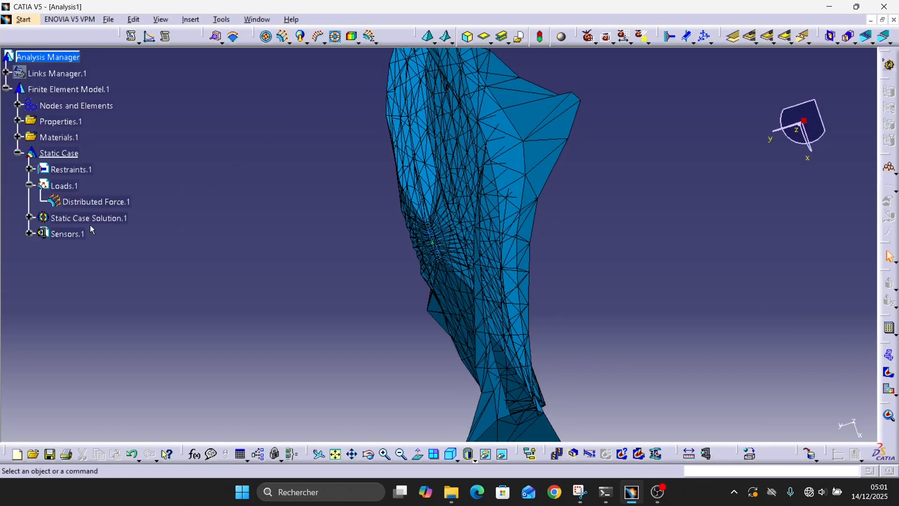
Step: Reduce the distributed force's Z component to -1e+011N
click(87, 202)
double_click(87, 202)
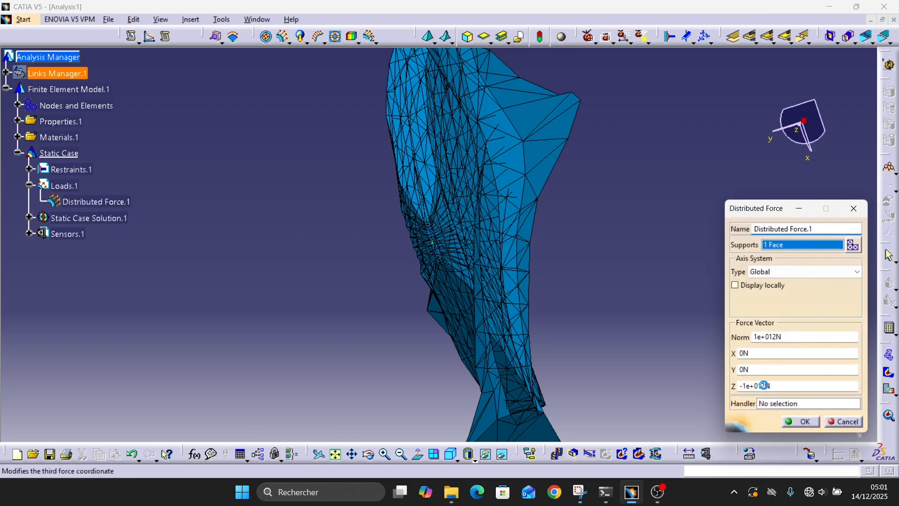
click(763, 385)
key(BackSpace)
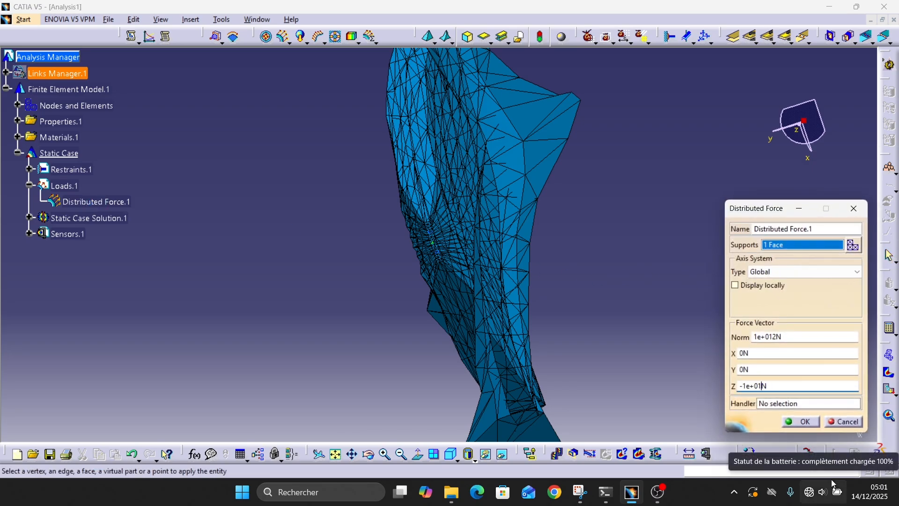
text(1)
click(804, 423)
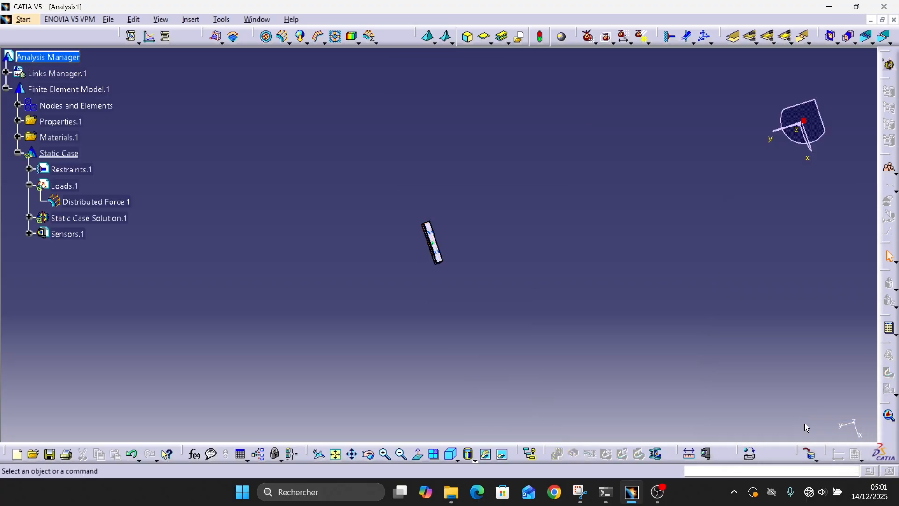
Step: Recompute the analysis with the tenfold smaller load, then display and examine the beam's deformed mesh
click(889, 328)
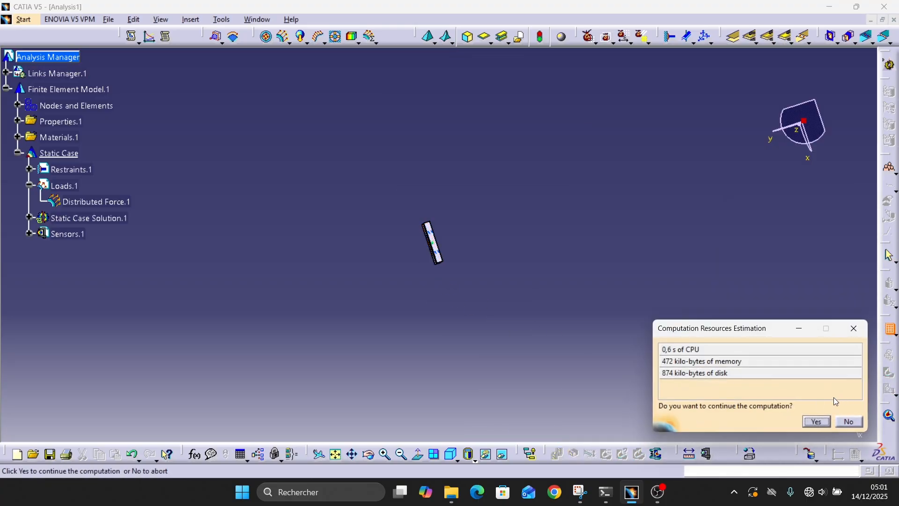
click(821, 425)
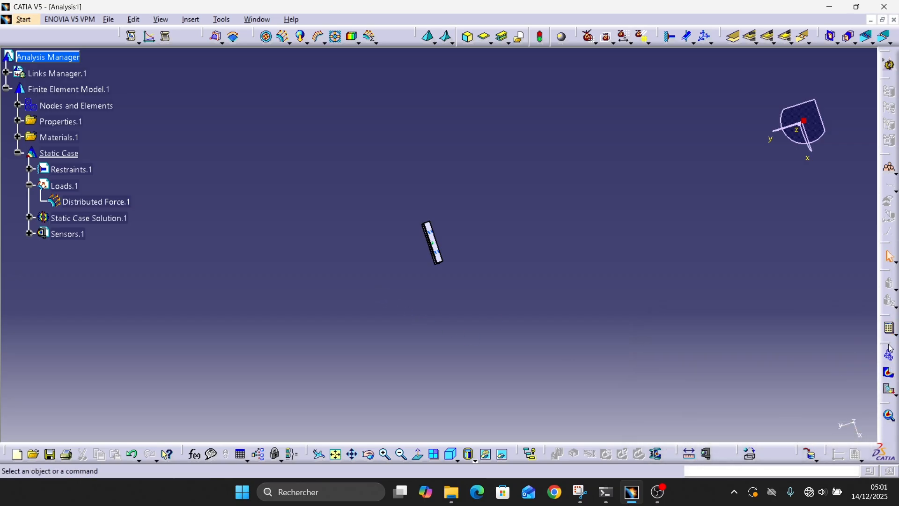
click(892, 358)
middle_drag(421, 281, 565, 188)
middle_drag(370, 256, 347, 253)
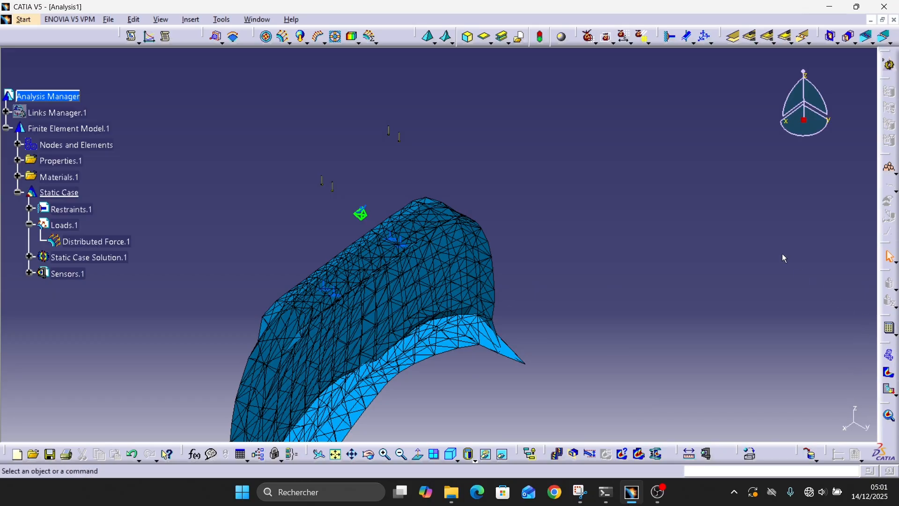
Step: Lower the exponent of the distributed force's Z component to apply a much smaller downward load
double_click(89, 240)
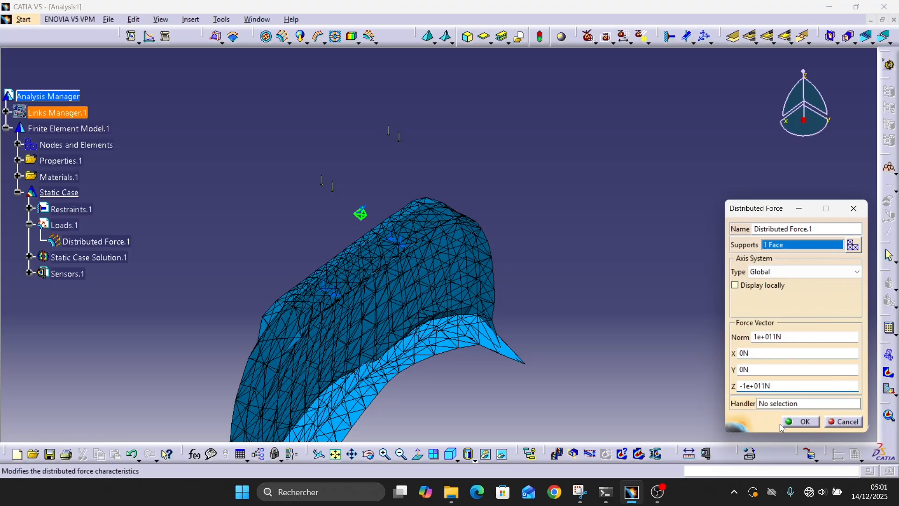
drag(758, 386, 764, 386)
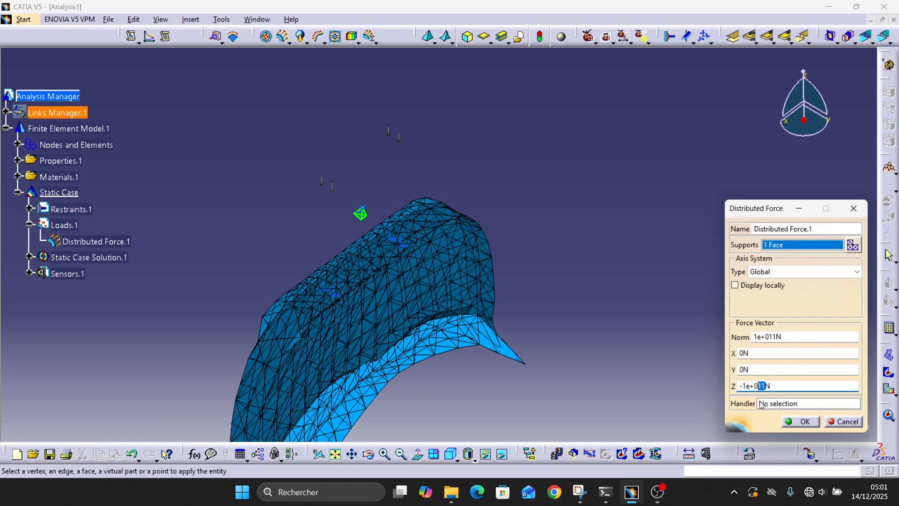
click(799, 422)
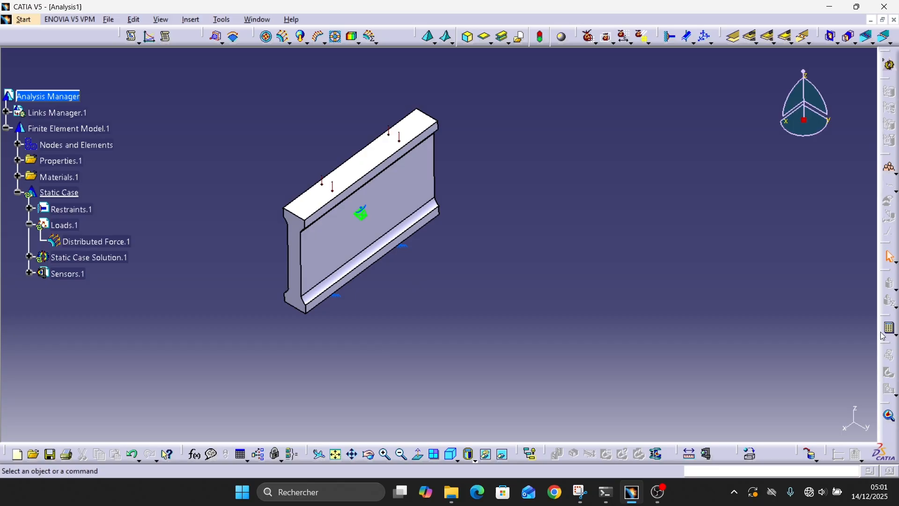
Step: Compute the complete analysis with the All option for the lowered load and display the beam's deformed mesh
click(886, 334)
click(799, 423)
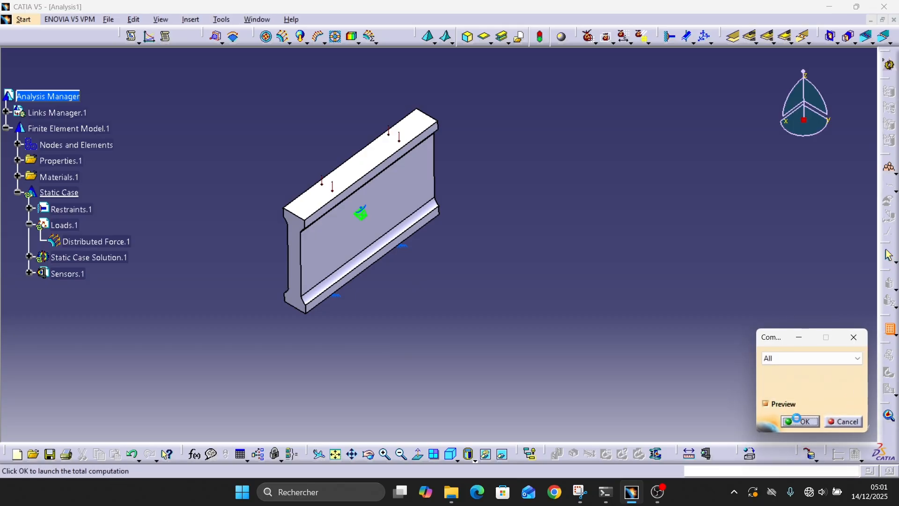
click(816, 422)
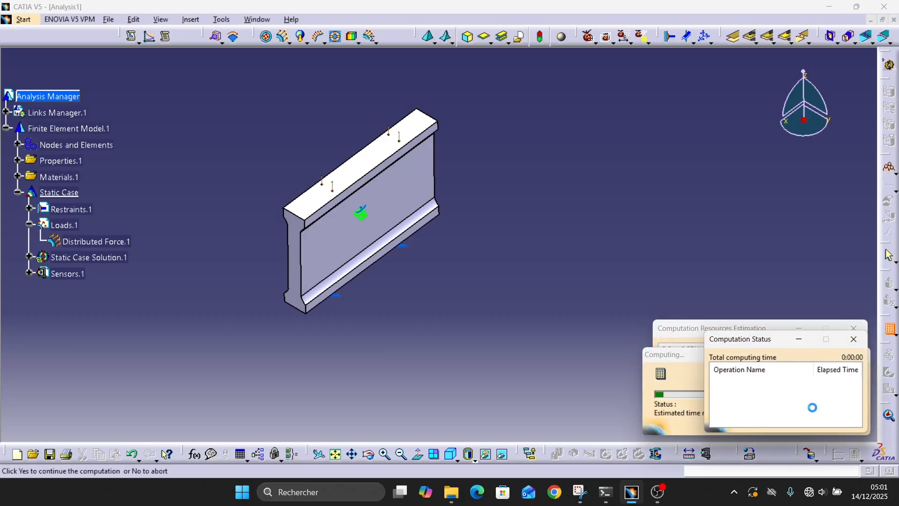
click(890, 360)
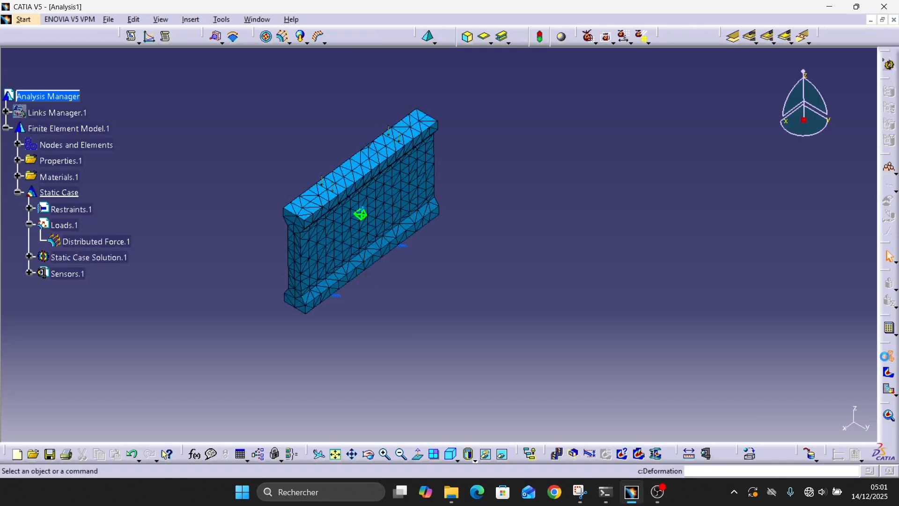
Step: Examine the deformed mesh, then display the beam's Von Mises stress and inspect its distribution
middle_drag(485, 275, 373, 79)
middle_drag(243, 142, 300, 155)
click(893, 376)
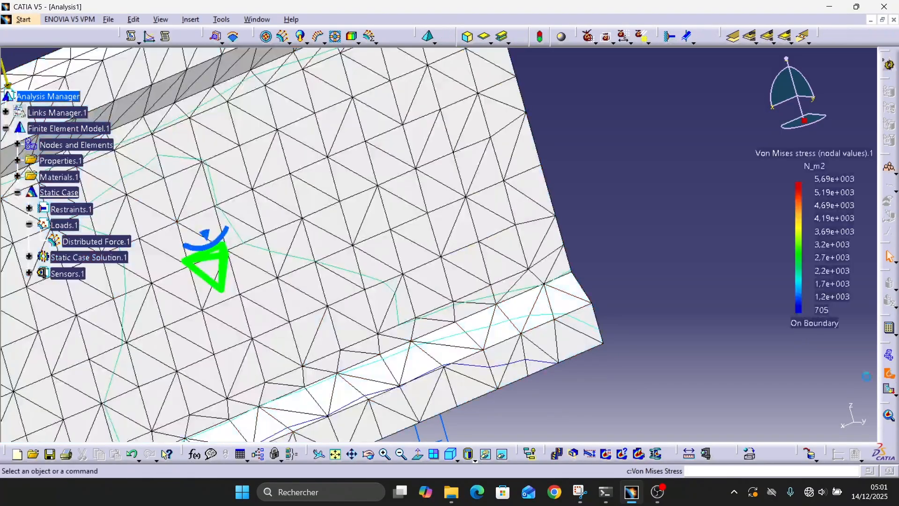
middle_drag(387, 258, 448, 333)
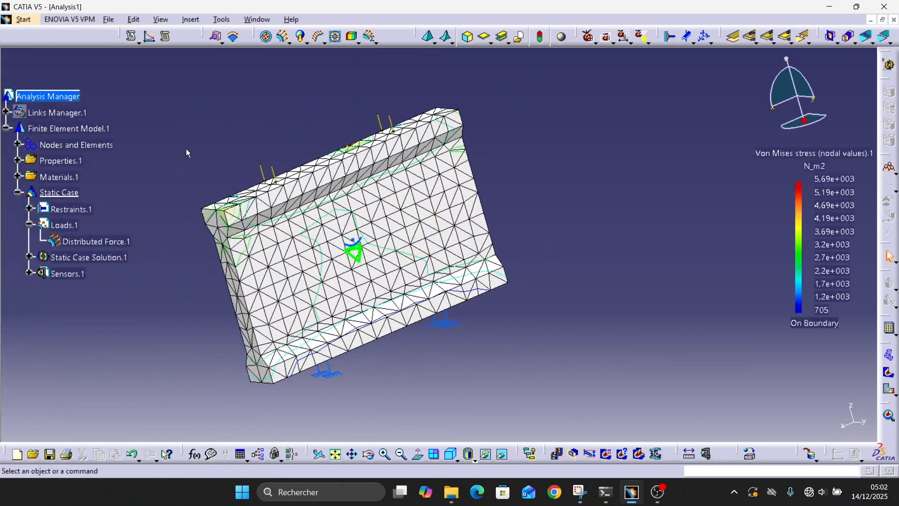
Step: Set the distributed force's Z component to -100000N
double_click(95, 258)
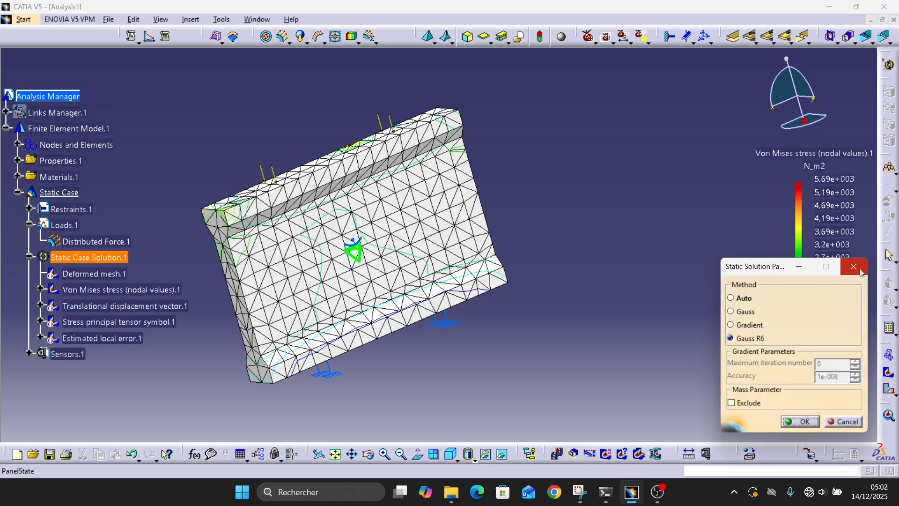
click(861, 273)
double_click(84, 239)
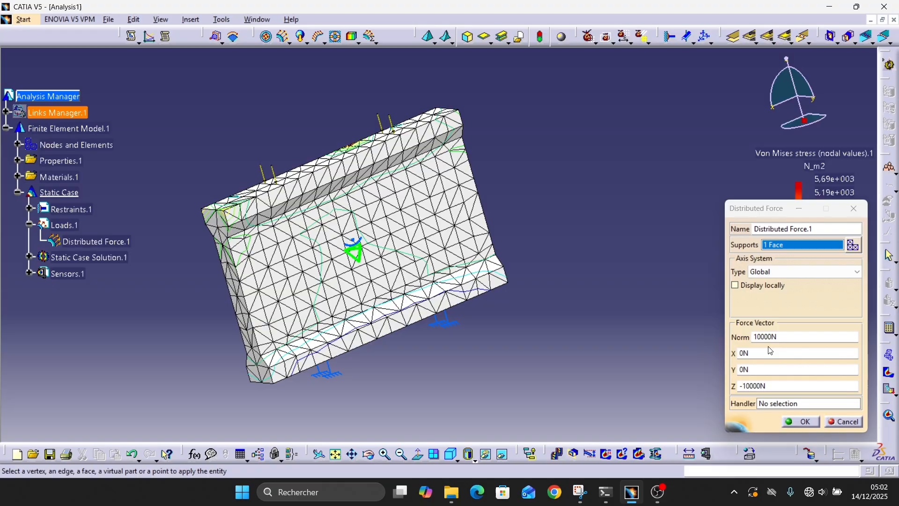
click(755, 385)
text(0)
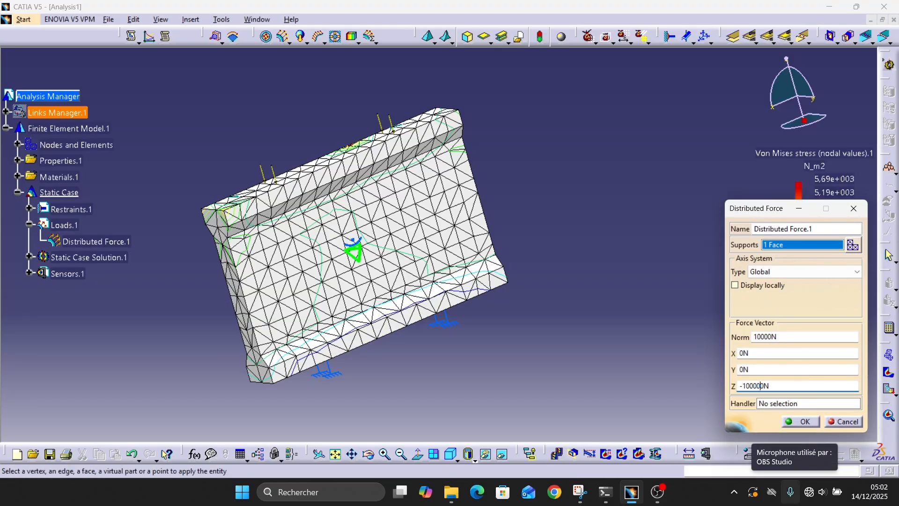
click(802, 420)
Step: Compute the complete analysis with the All option for the -100000N load and display the deformed mesh
click(886, 330)
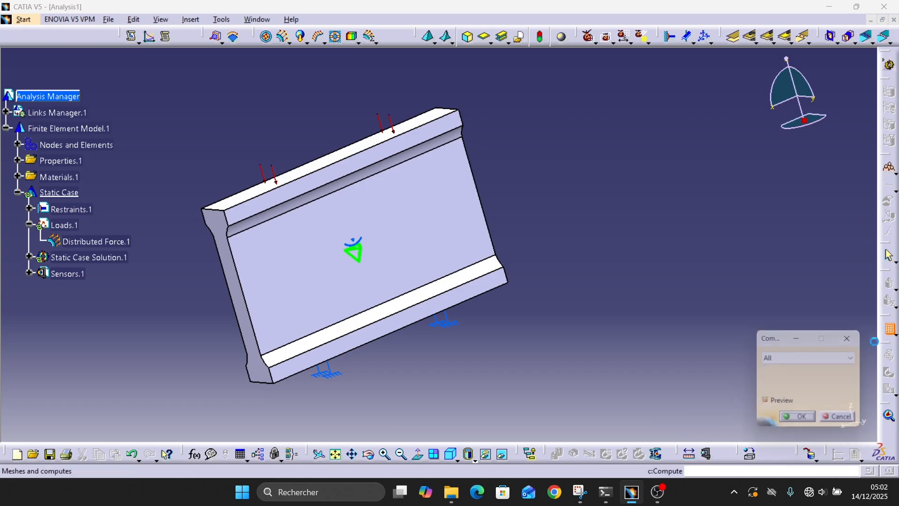
click(800, 421)
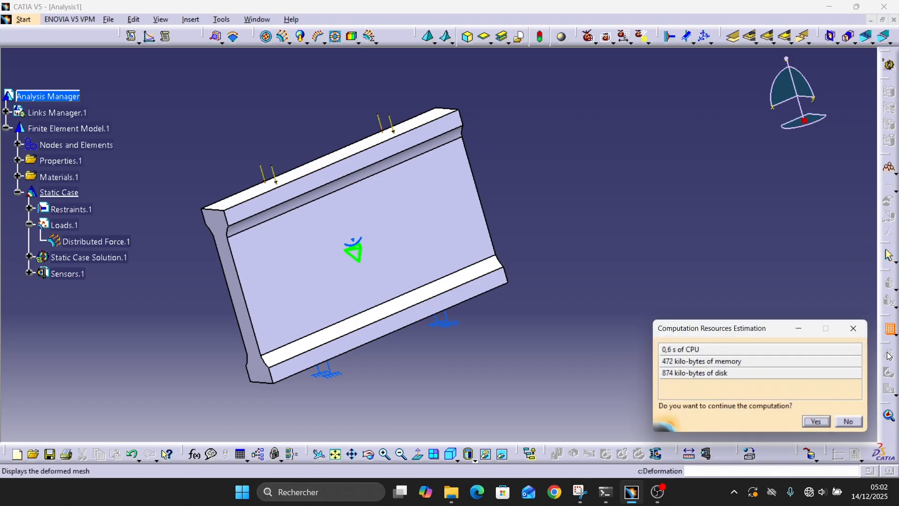
click(816, 421)
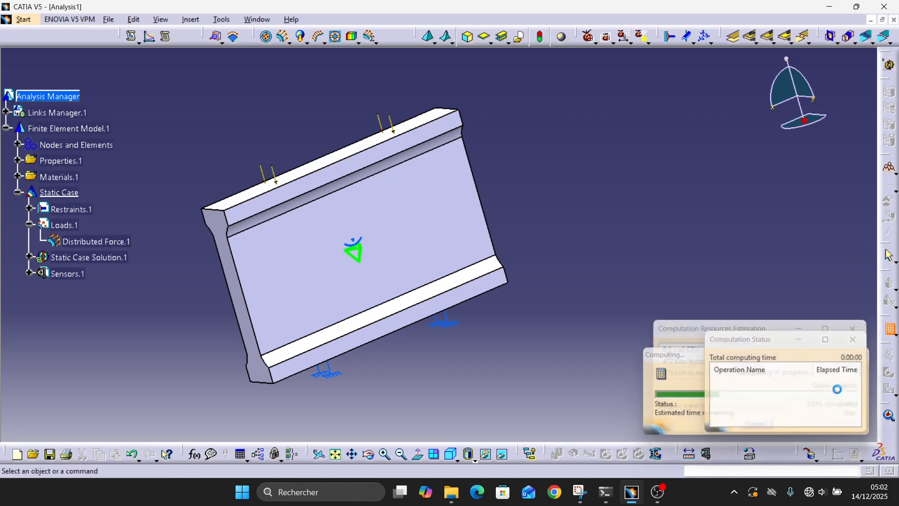
click(889, 357)
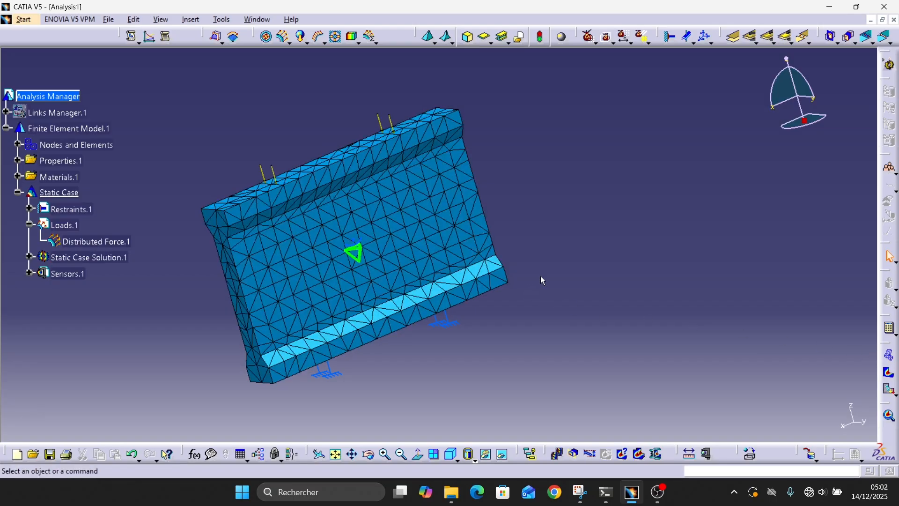
Step: Set the distributed force's Z component to -1e+007N
double_click(88, 242)
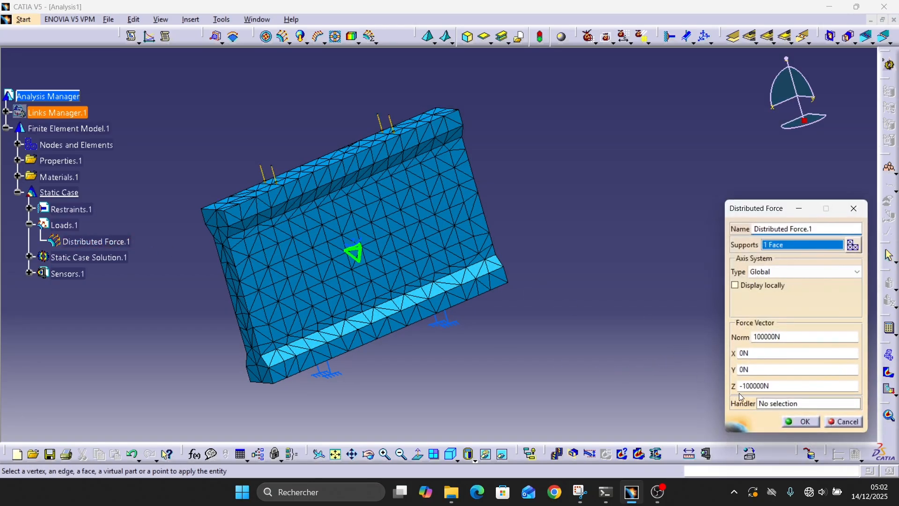
click(753, 384)
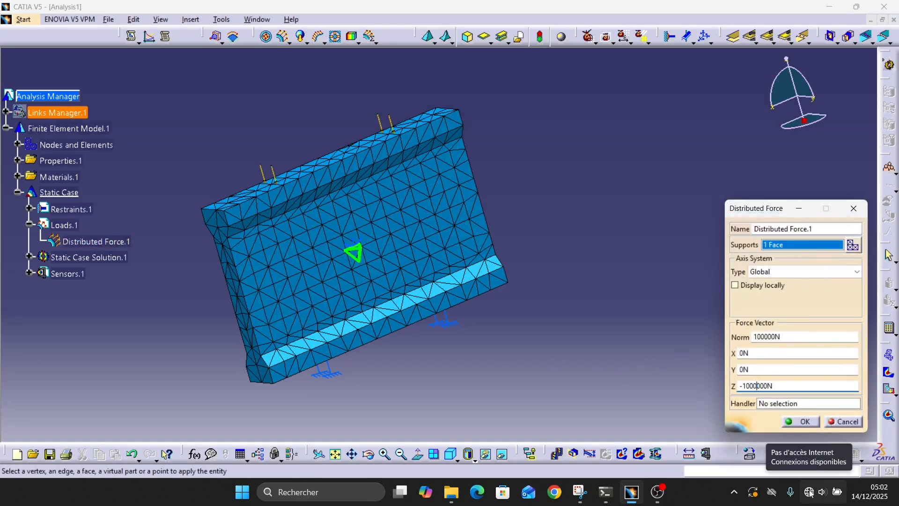
click(791, 421)
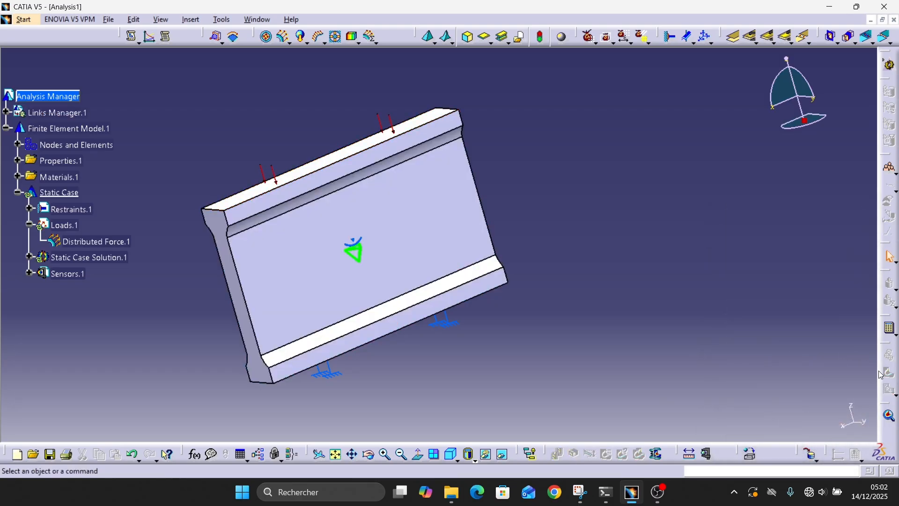
Step: Recompute the whole analysis for the -1e+007N load and show the beam's deformed mesh
click(891, 334)
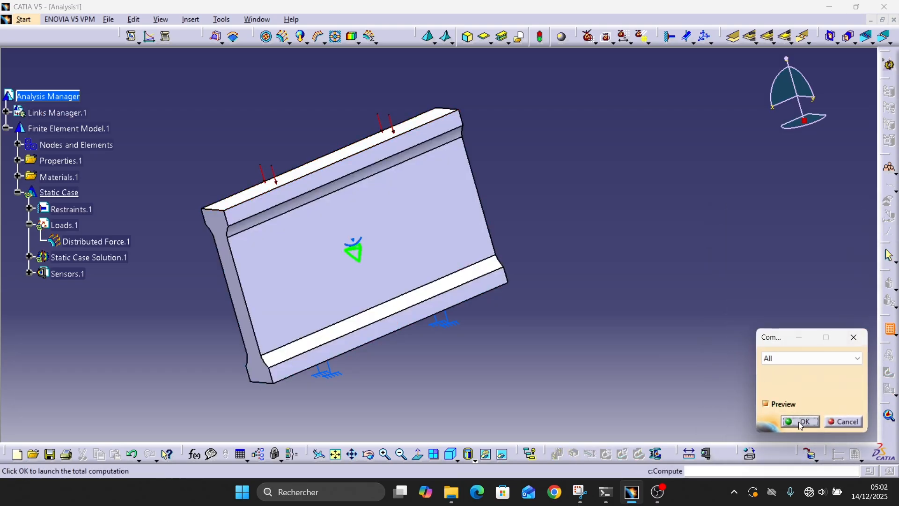
click(800, 421)
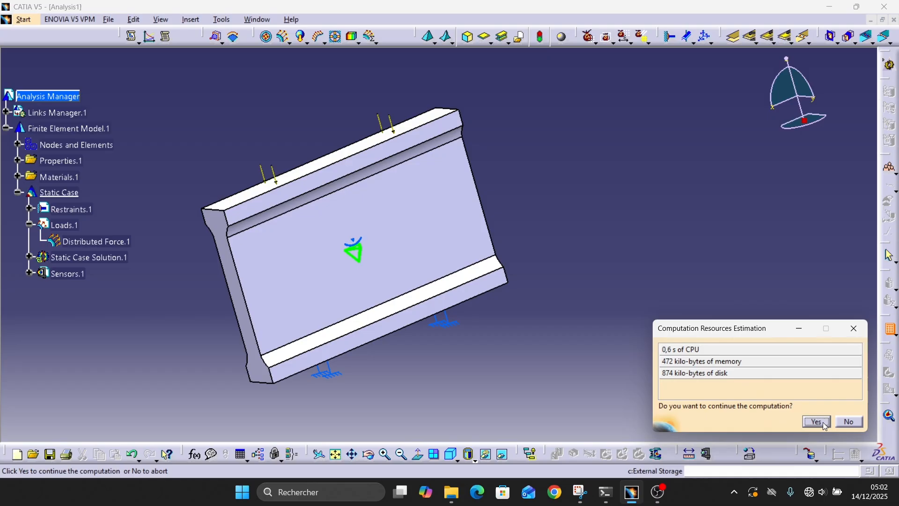
click(824, 424)
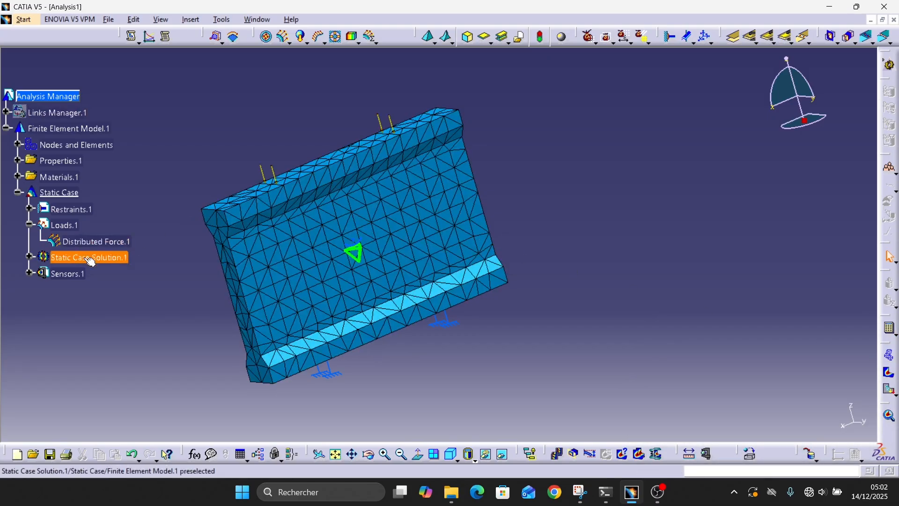
Step: Increase the distributed force's Z component to -1e+008N
double_click(96, 242)
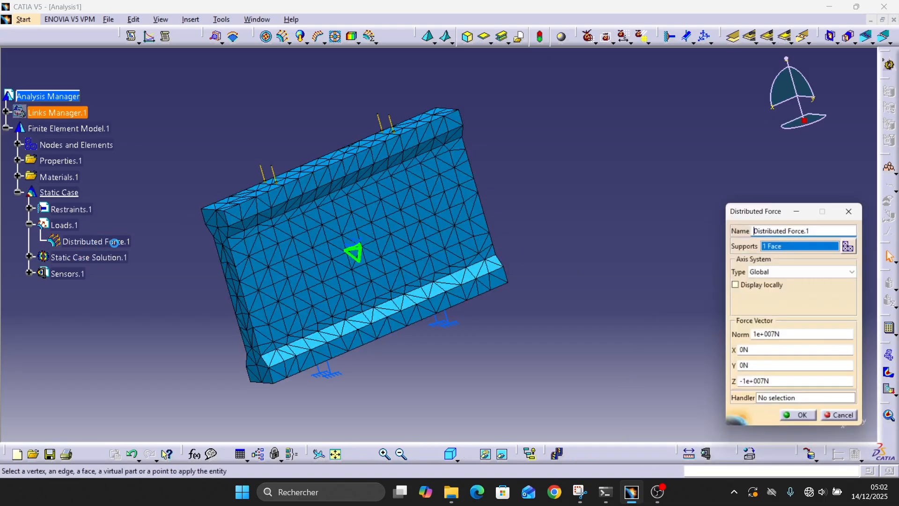
click(761, 385)
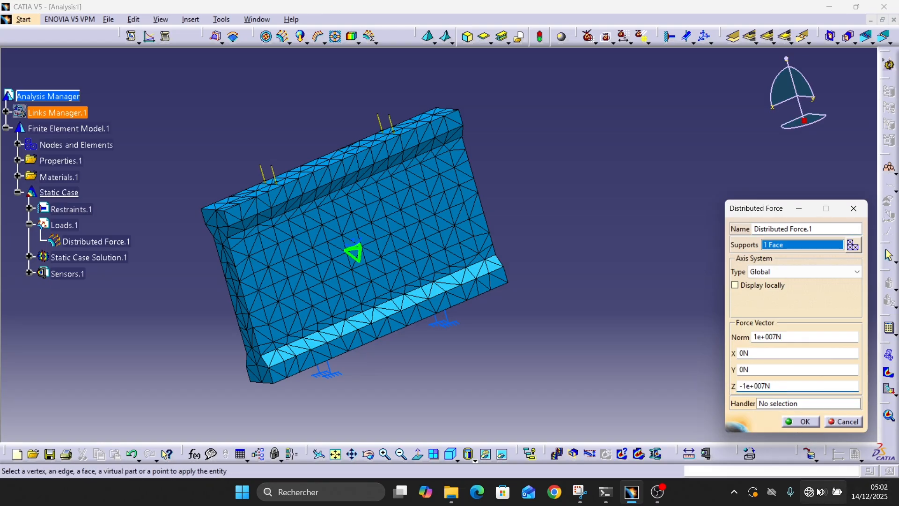
click(746, 385)
text(00)
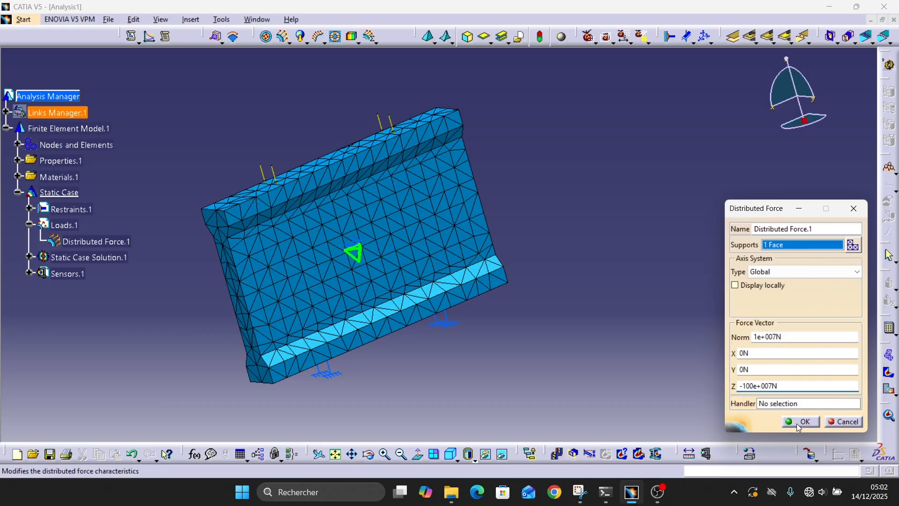
click(796, 424)
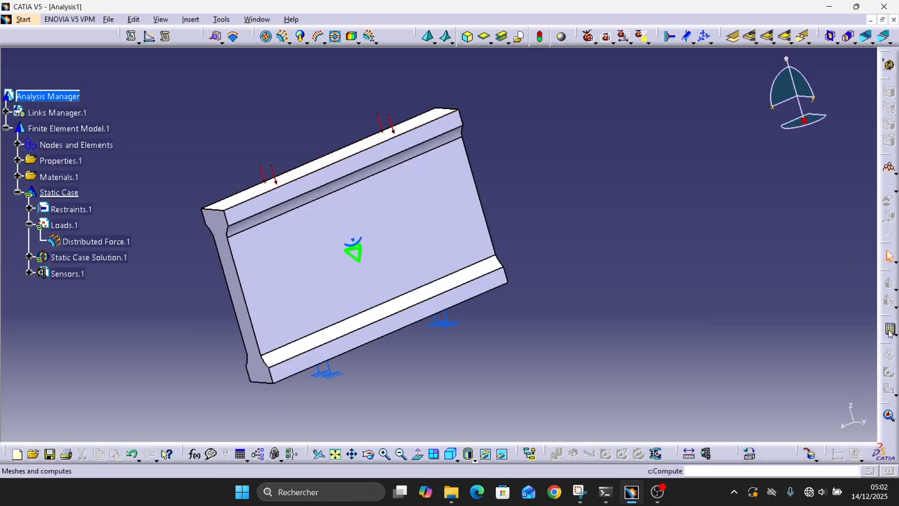
Step: Run the full computation for the -1e+008N load and display the deformation of the beam
click(889, 330)
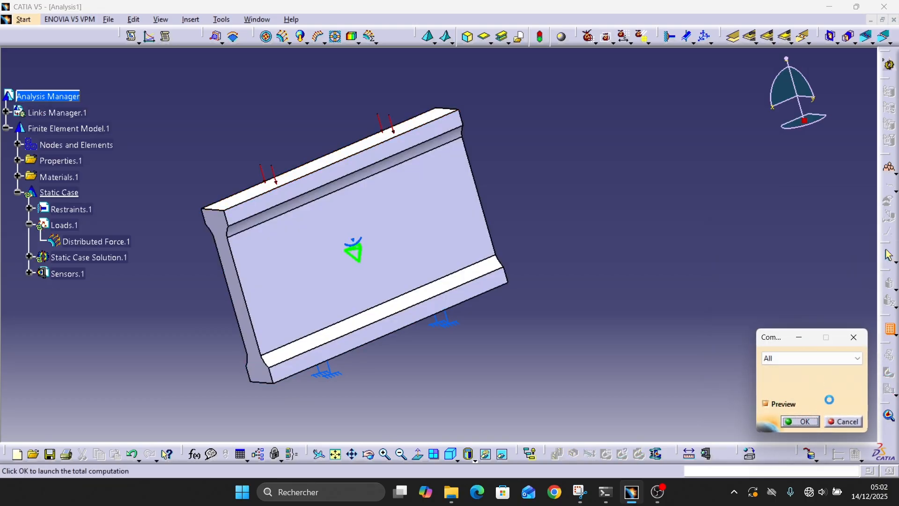
click(824, 421)
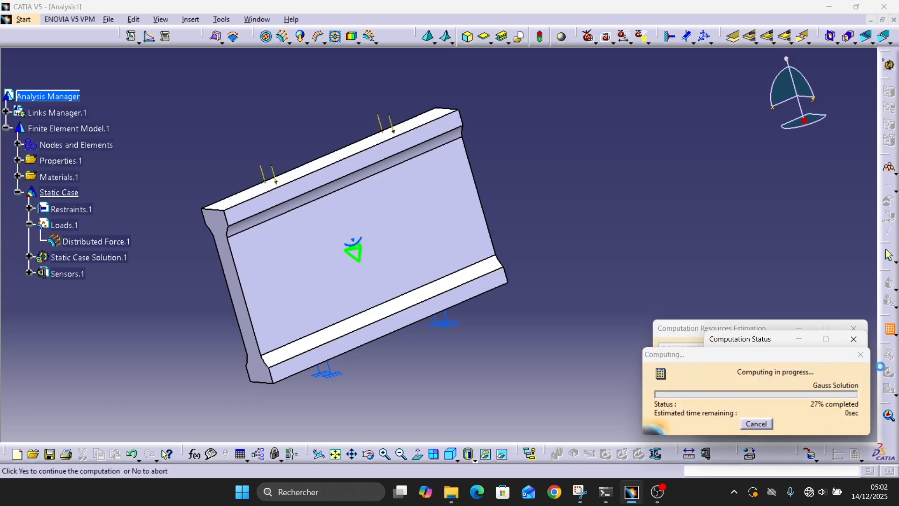
click(890, 355)
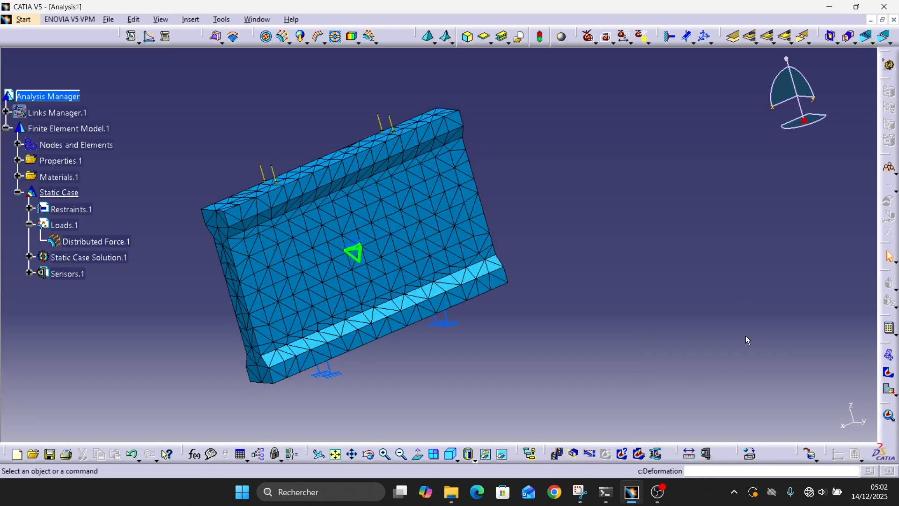
Step: Raise the distributed force's Z component to -1e+009N
double_click(88, 257)
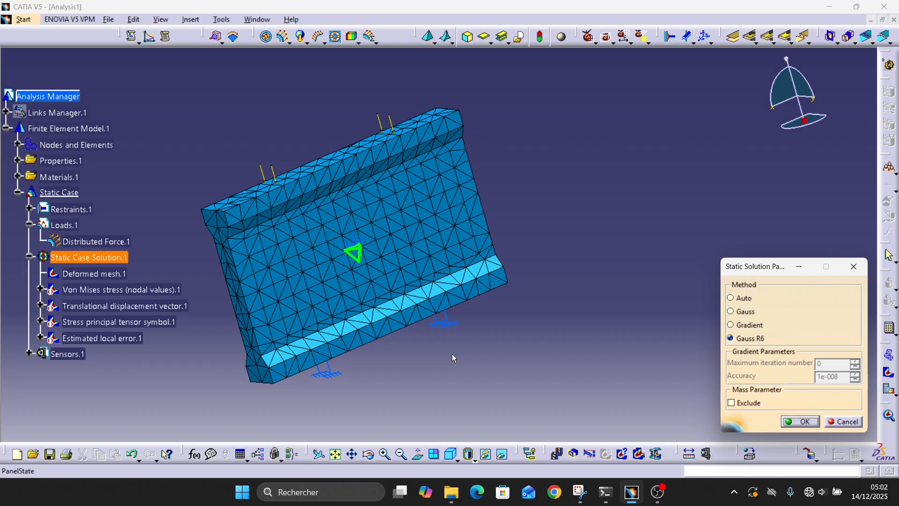
click(850, 272)
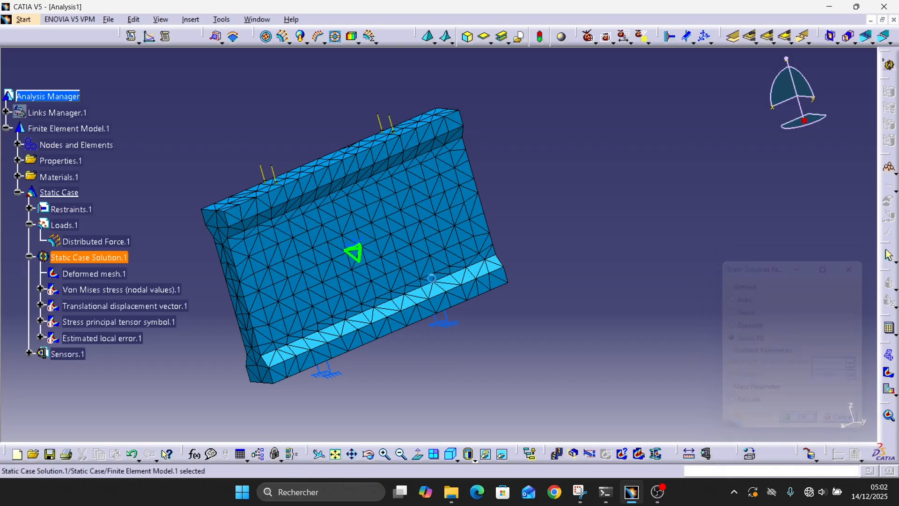
double_click(109, 241)
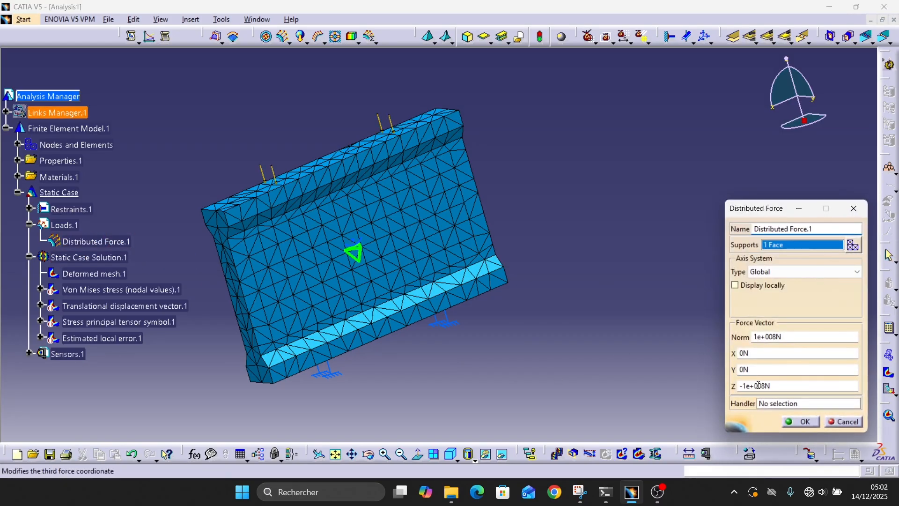
click(764, 385)
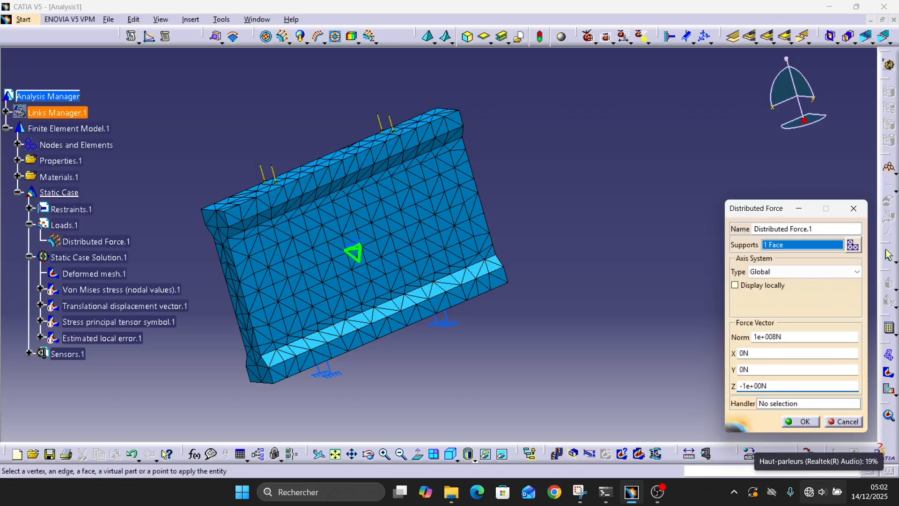
click(801, 422)
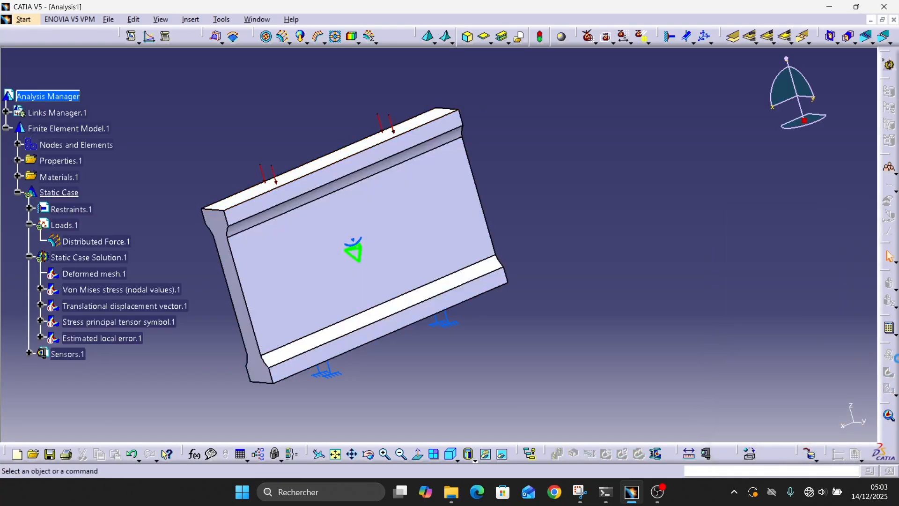
Step: Compute all results for the -1e+009N load, then display and examine the beam's deformed mesh
click(889, 329)
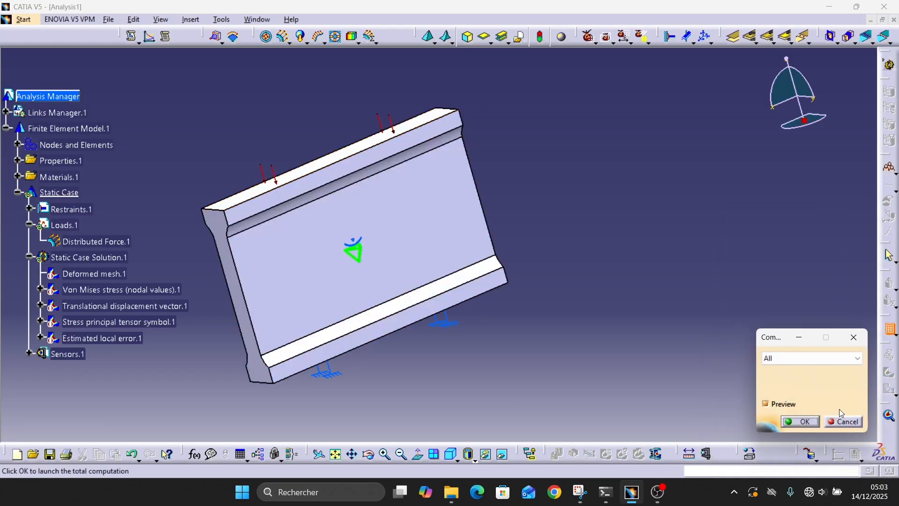
click(815, 422)
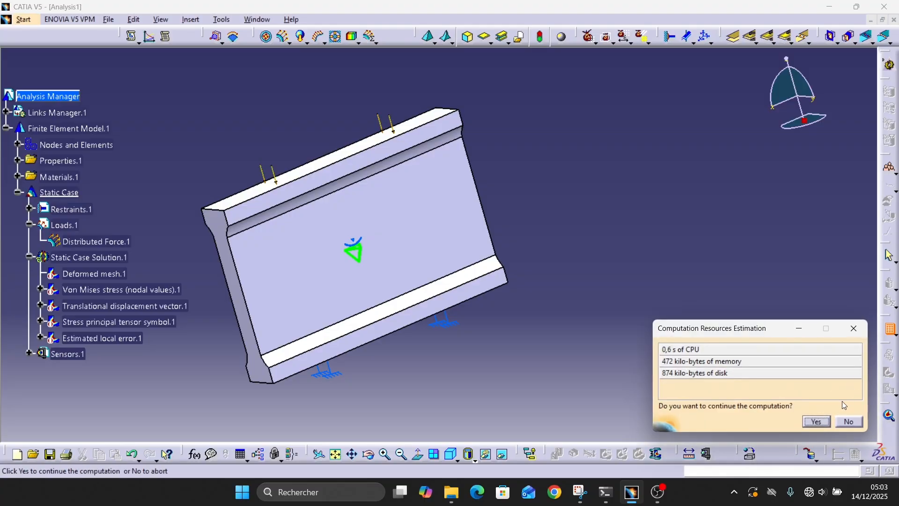
click(816, 421)
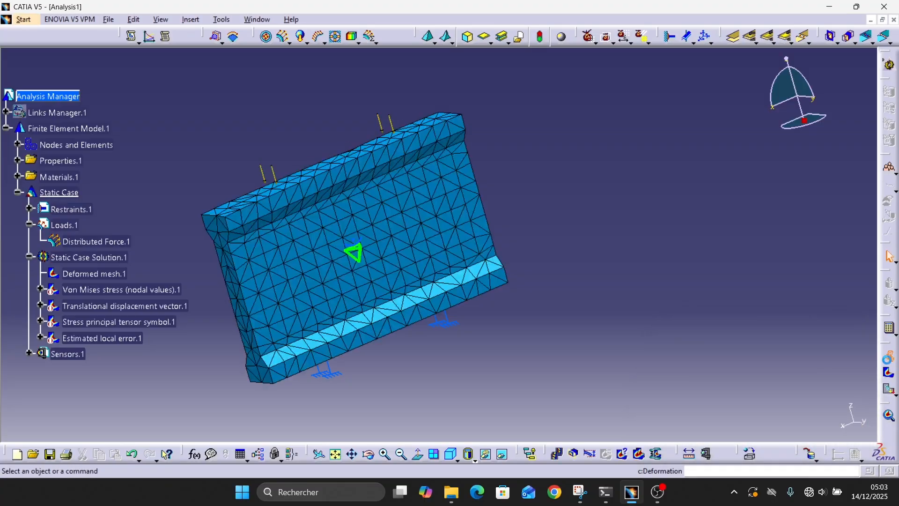
middle_drag(262, 256, 398, 136)
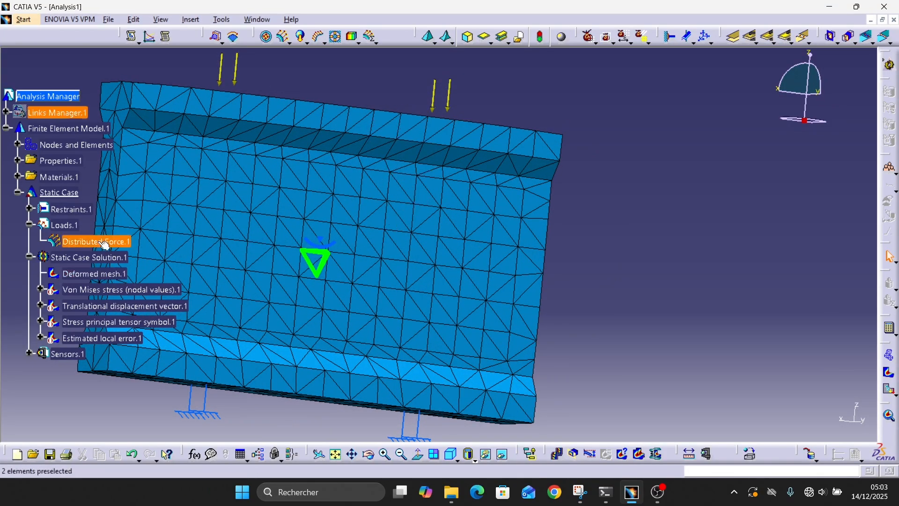
Step: Display the Von Mises stress for the -1e+009N load and examine the stress concentrations around the beam's loaded upper flange
click(890, 376)
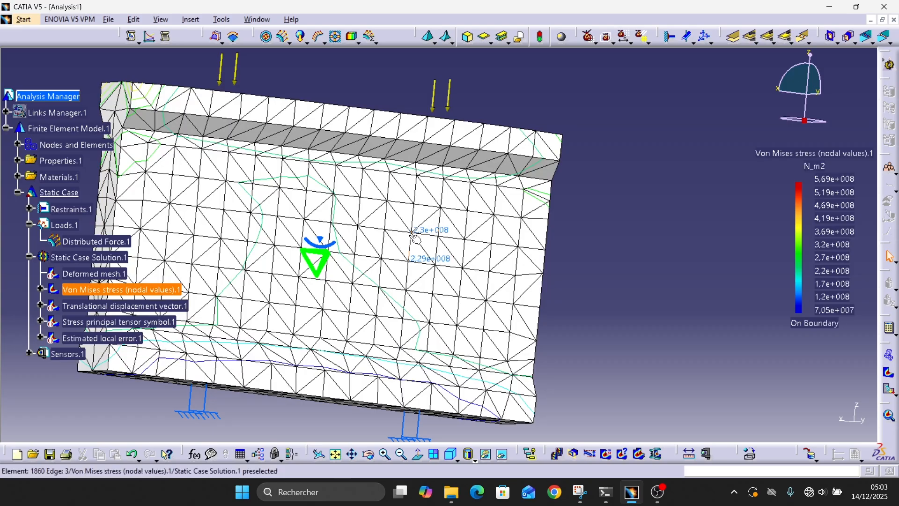
middle_drag(412, 233, 636, 357)
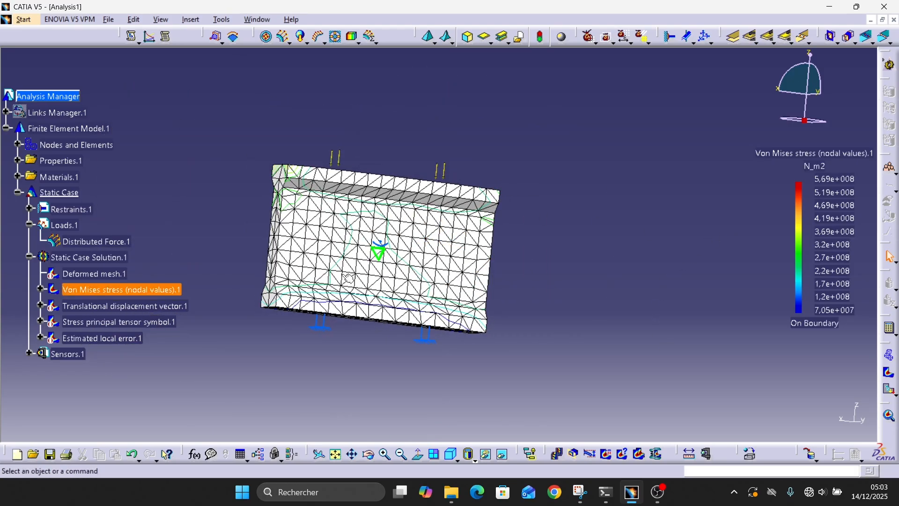
middle_drag(421, 262, 512, 218)
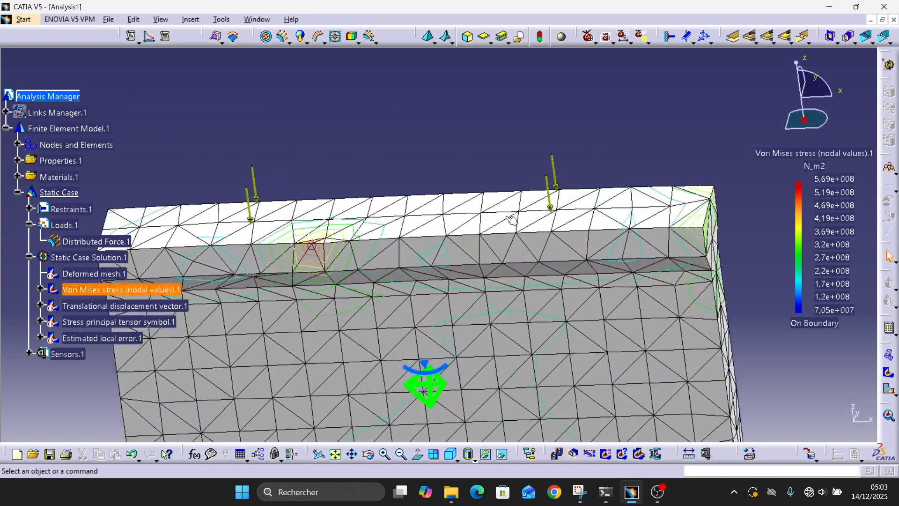
middle_drag(651, 236, 487, 393)
Step: Raise the distributed force's Z component to -1e+011N
double_click(86, 244)
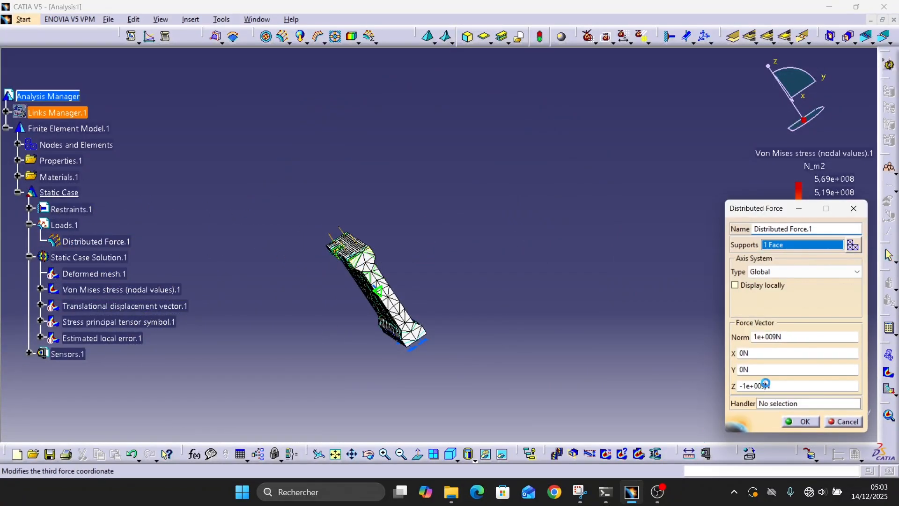
click(765, 384)
click(746, 385)
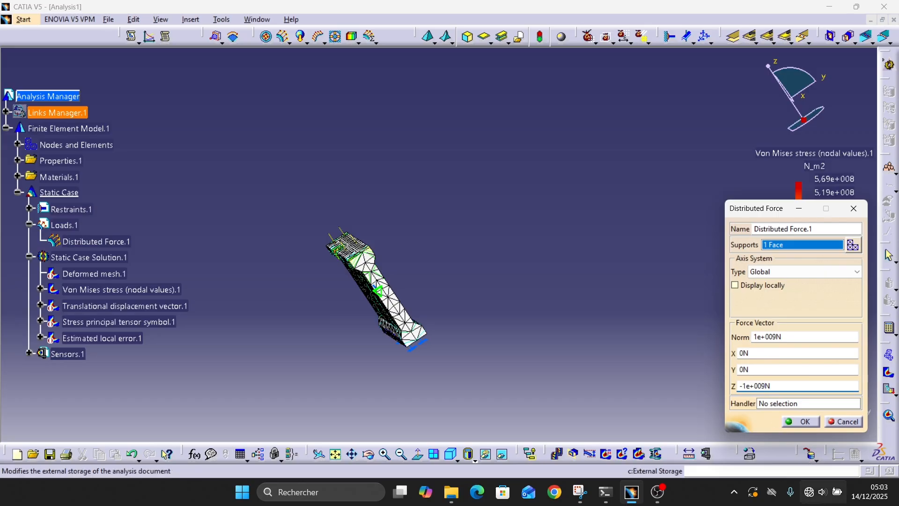
text(00)
click(790, 422)
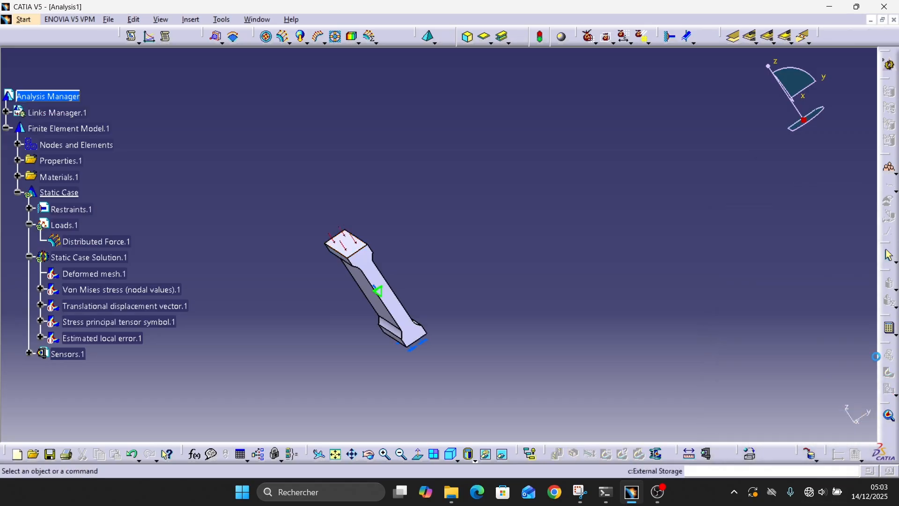
Step: Compute all results for the -1e+011N load and display the beam's deformed mesh
click(889, 328)
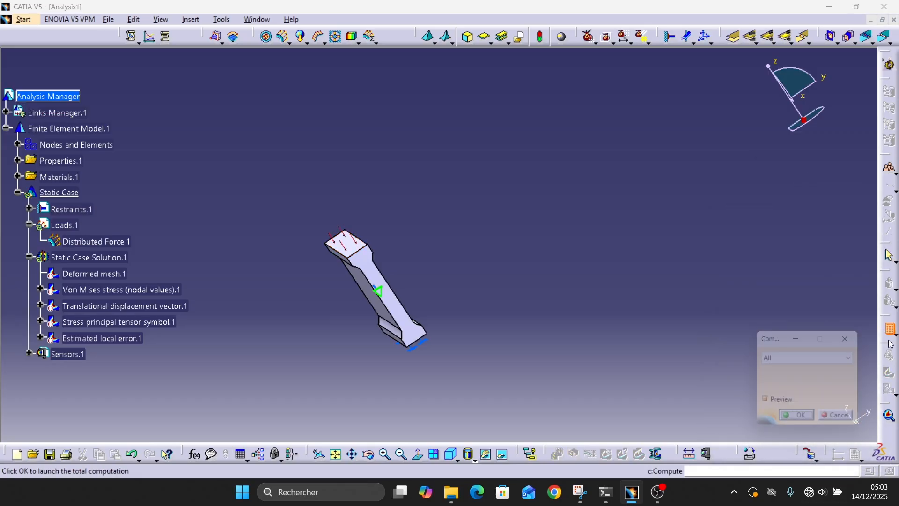
click(786, 419)
click(823, 422)
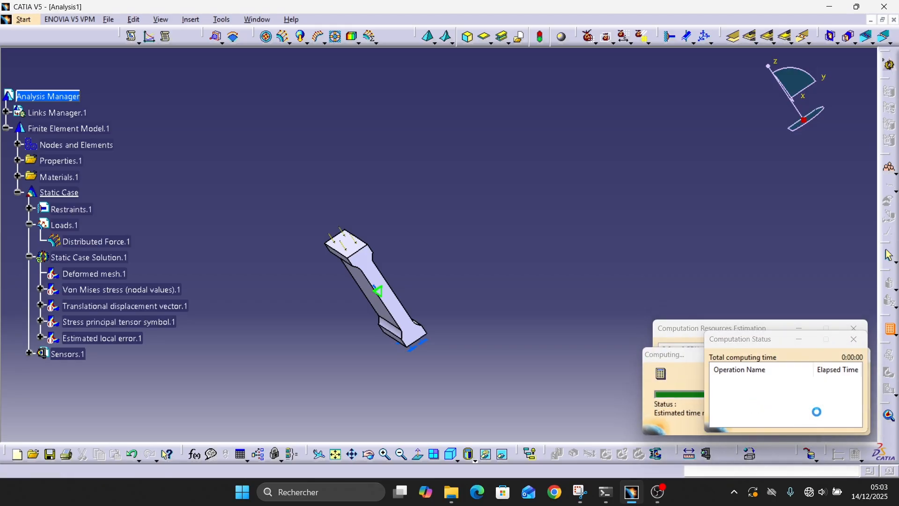
click(889, 358)
middle_drag(644, 356, 146, 408)
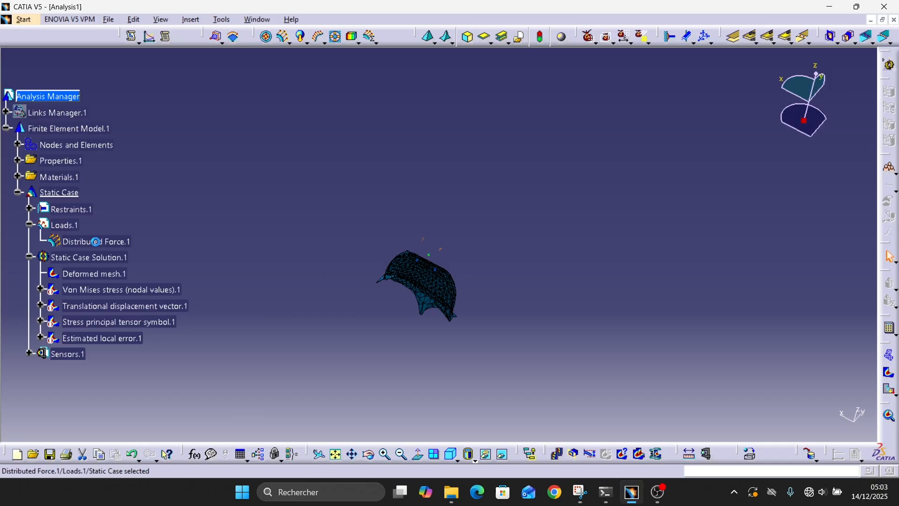
Step: Set the distributed force's Z component to -1e+010N
double_click(96, 242)
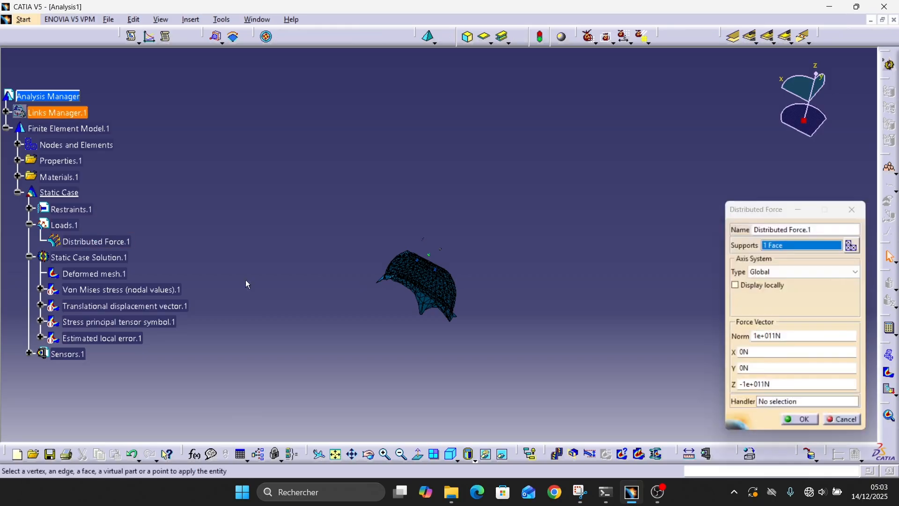
click(761, 385)
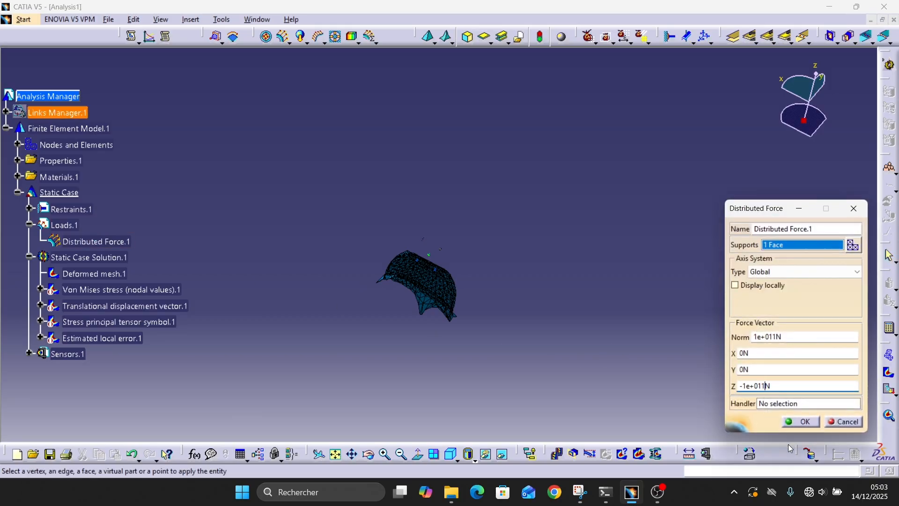
key(BackSpace)
text(0)
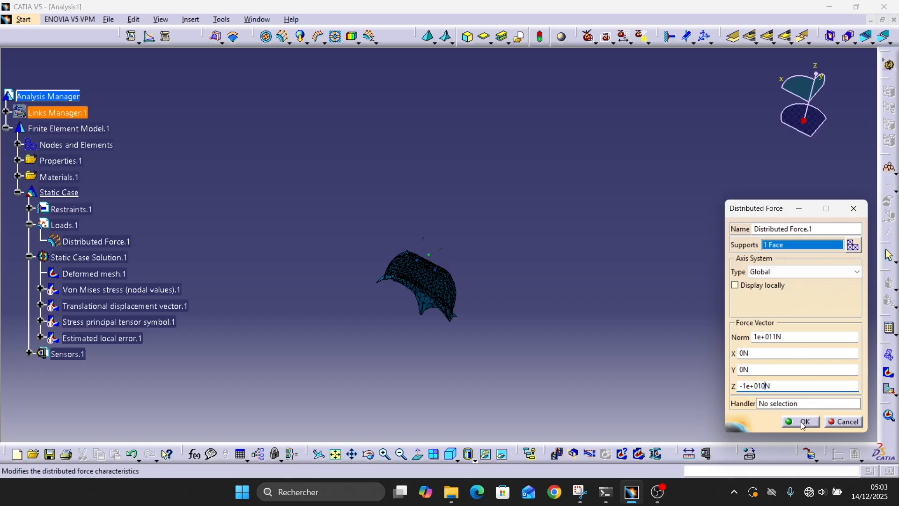
click(816, 421)
Step: Compute all results for the -1e+010N load, then display and examine the beam's deformed mesh
click(890, 330)
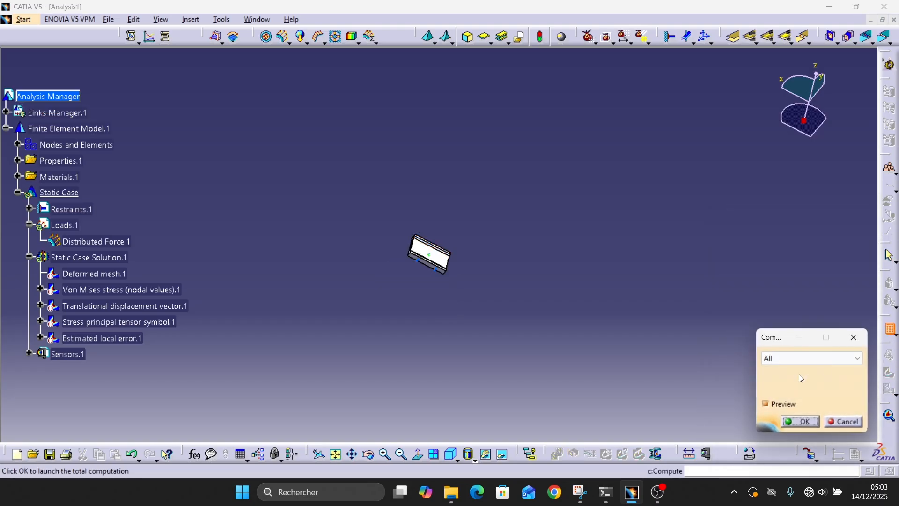
click(801, 424)
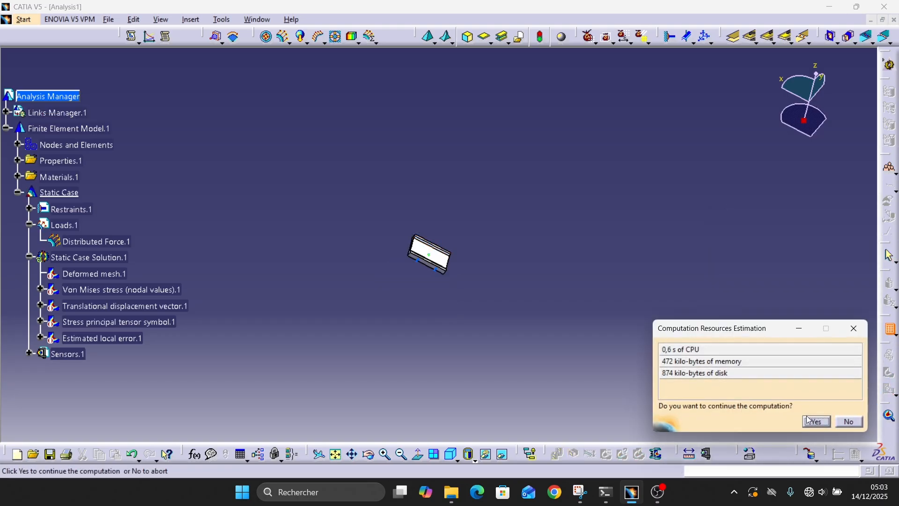
click(816, 421)
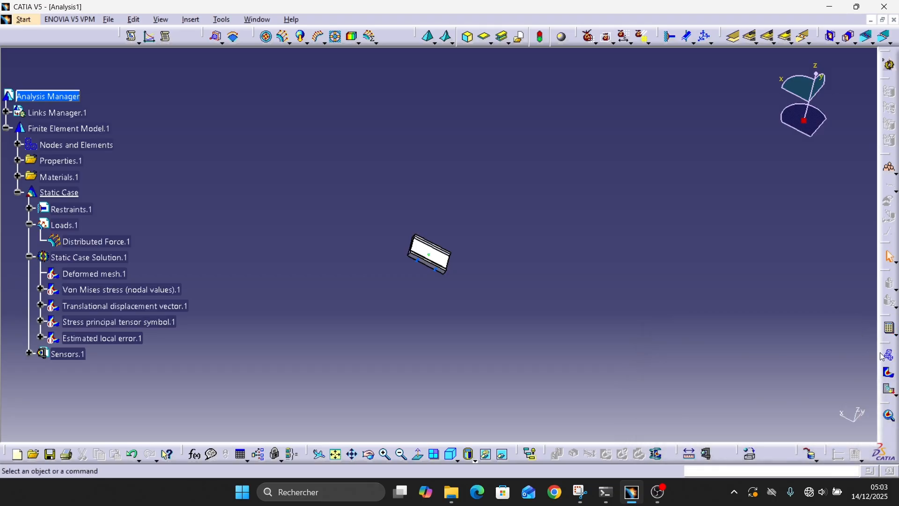
middle_drag(482, 299, 429, 265)
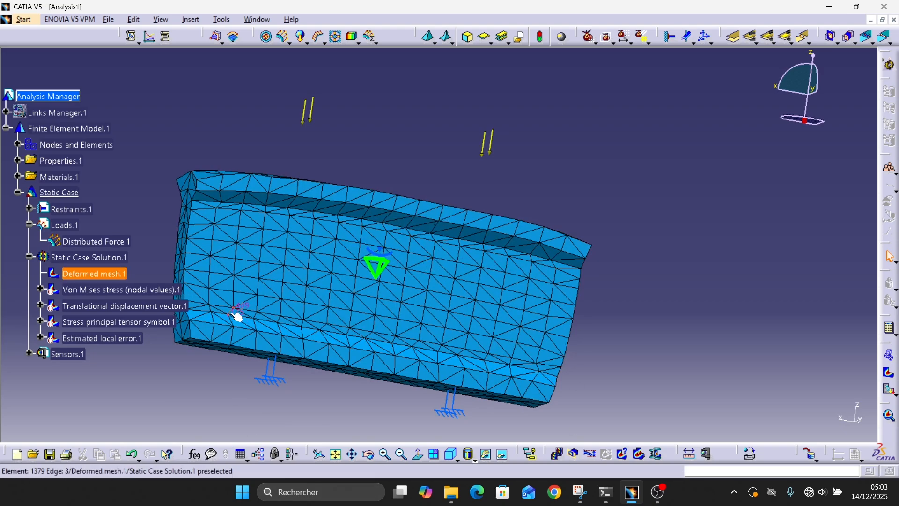
middle_drag(351, 161, 229, 243)
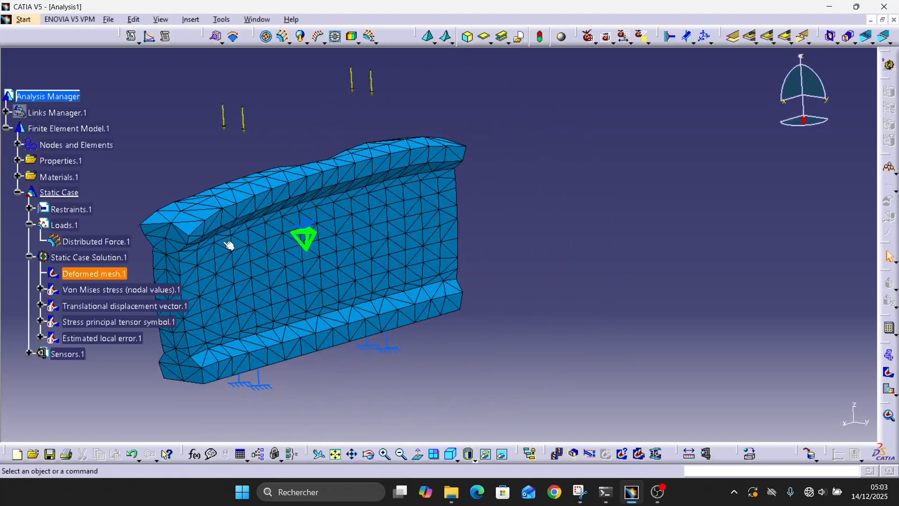
Step: Generate a report titled Analysis1 for the Static Case in the Simulation folder on the desktop
right_click(85, 273)
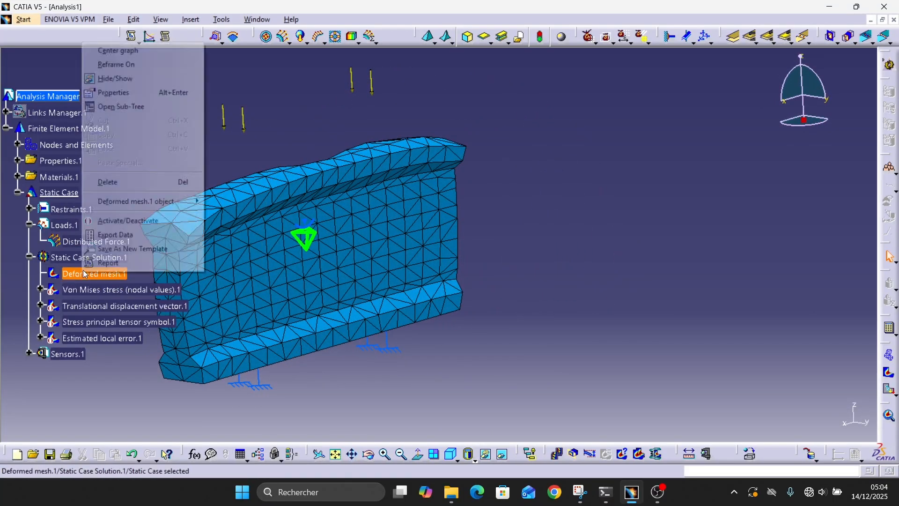
click(496, 159)
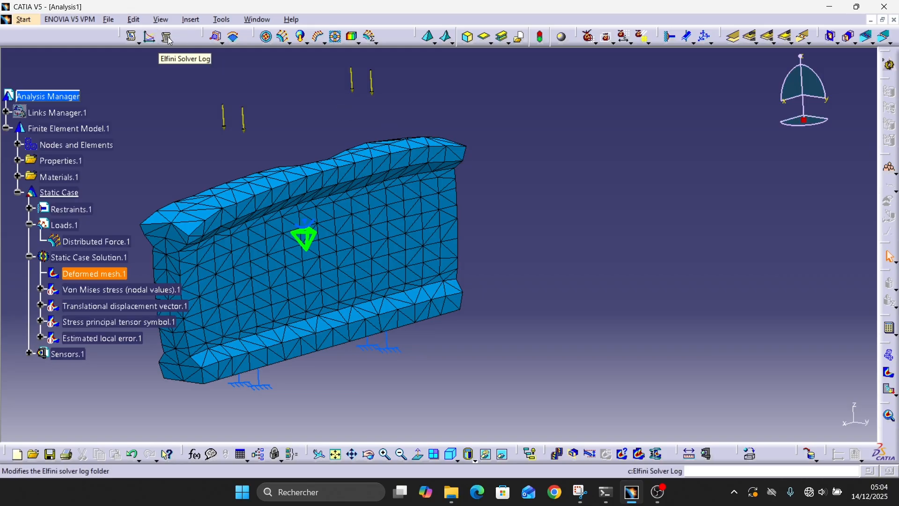
click(133, 37)
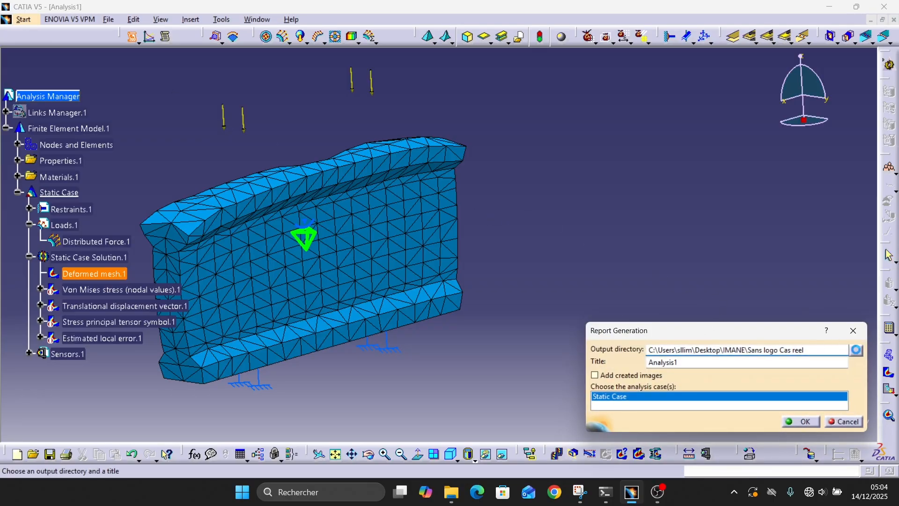
click(856, 350)
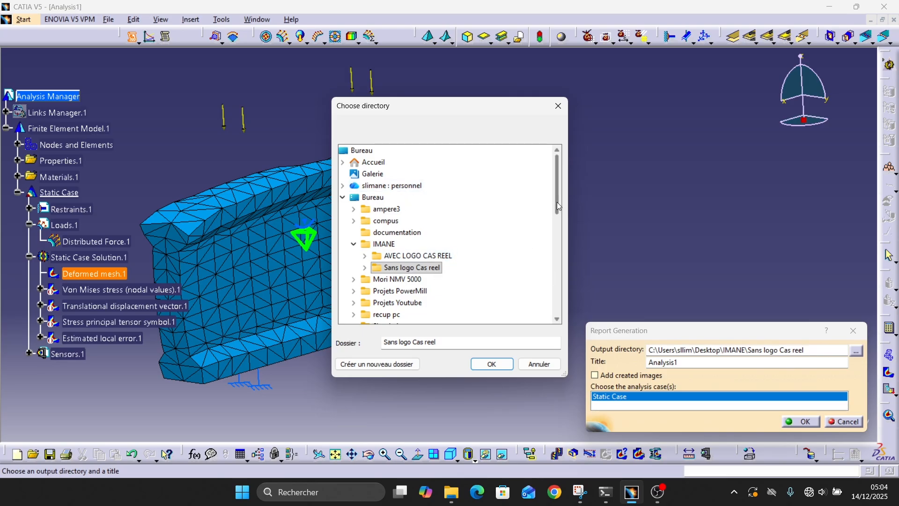
drag(557, 201, 559, 226)
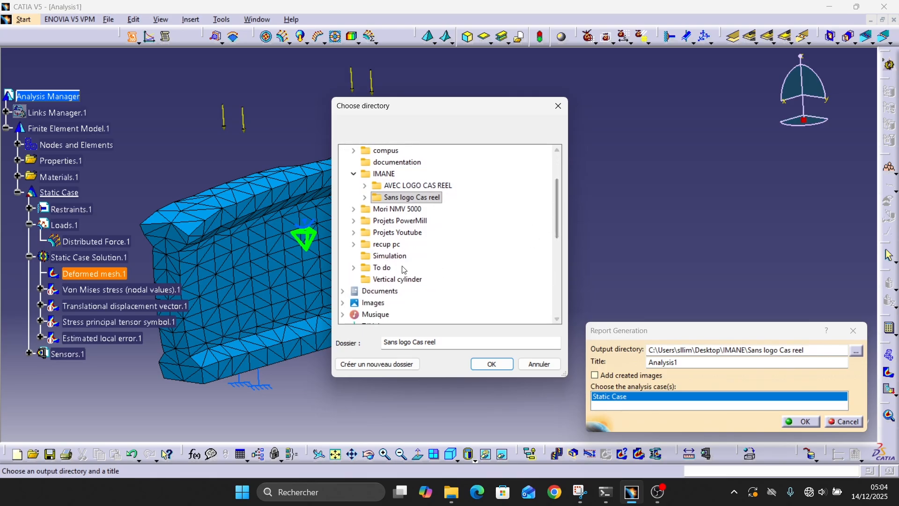
click(391, 256)
click(492, 364)
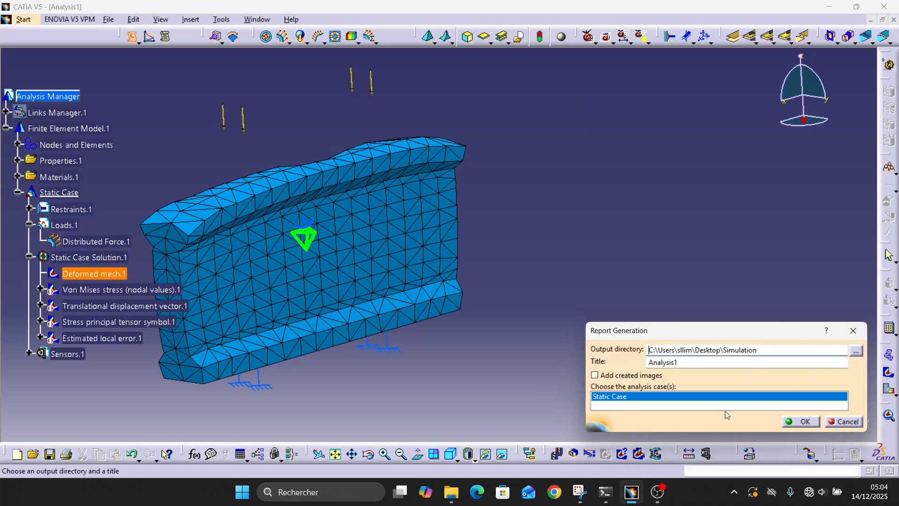
click(806, 420)
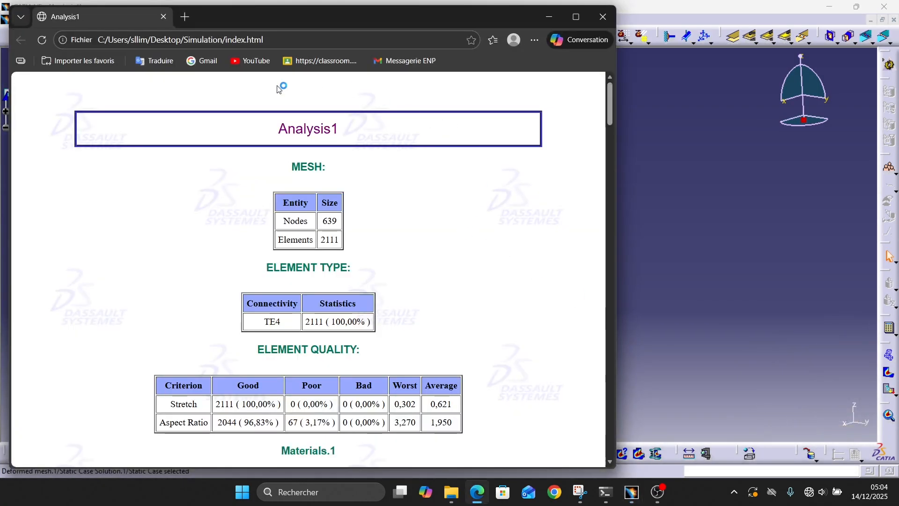
Step: Examine the report's mesh, material, computation, equilibrium, deformed mesh and Von Mises stress sections, and close it
click(575, 17)
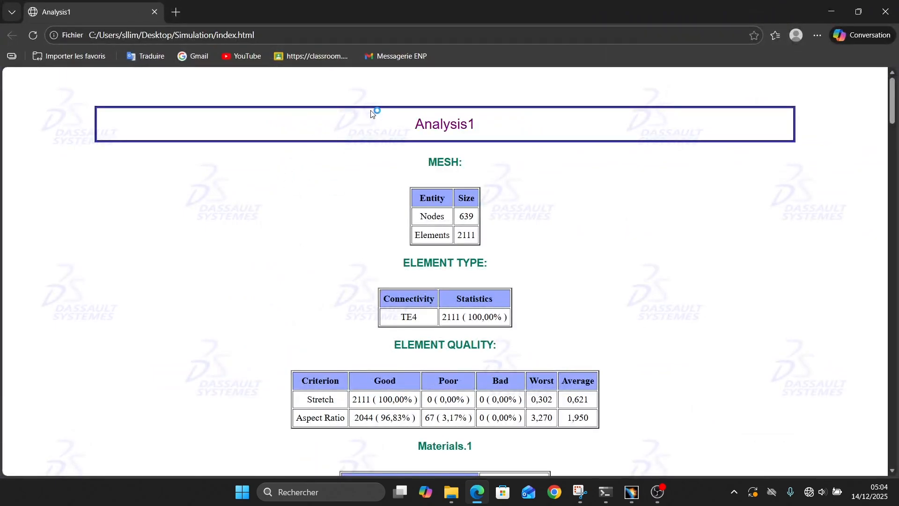
scroll(453, 167, down, 15)
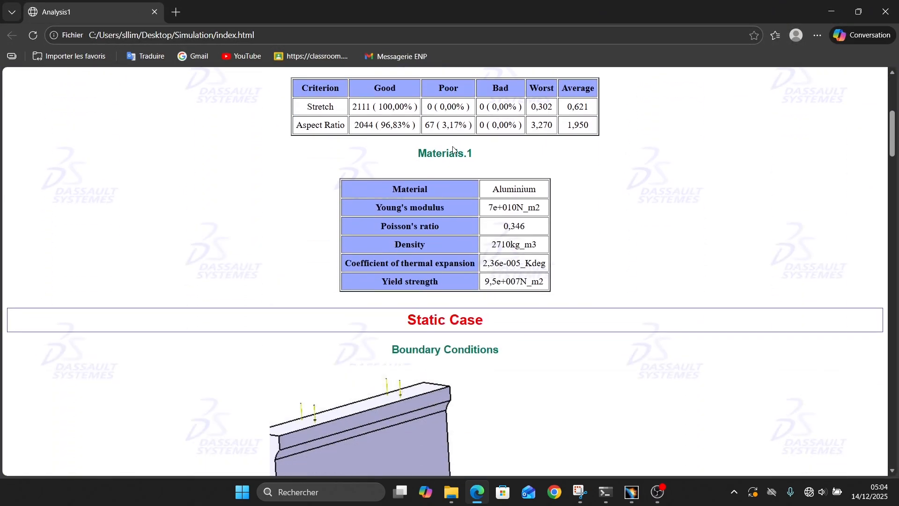
scroll(453, 178, up, 6)
scroll(453, 185, down, 13)
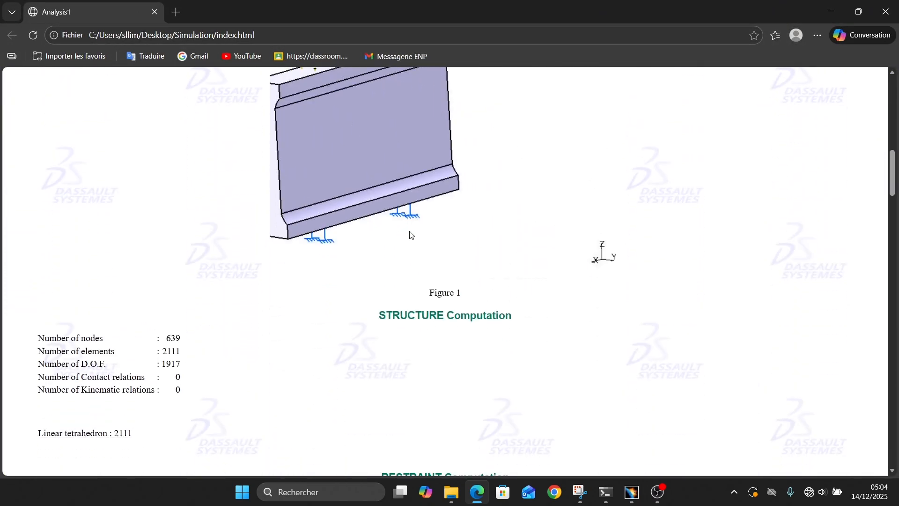
scroll(413, 233, down, 15)
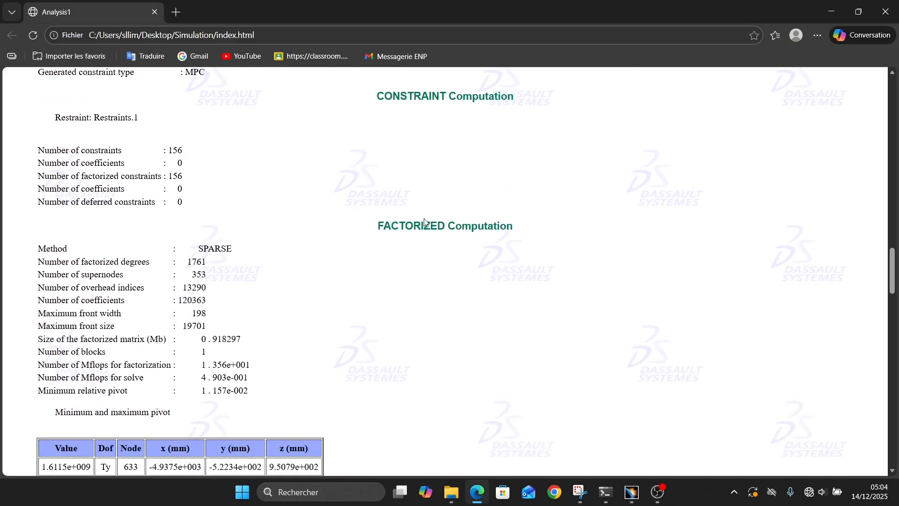
scroll(430, 216, down, 15)
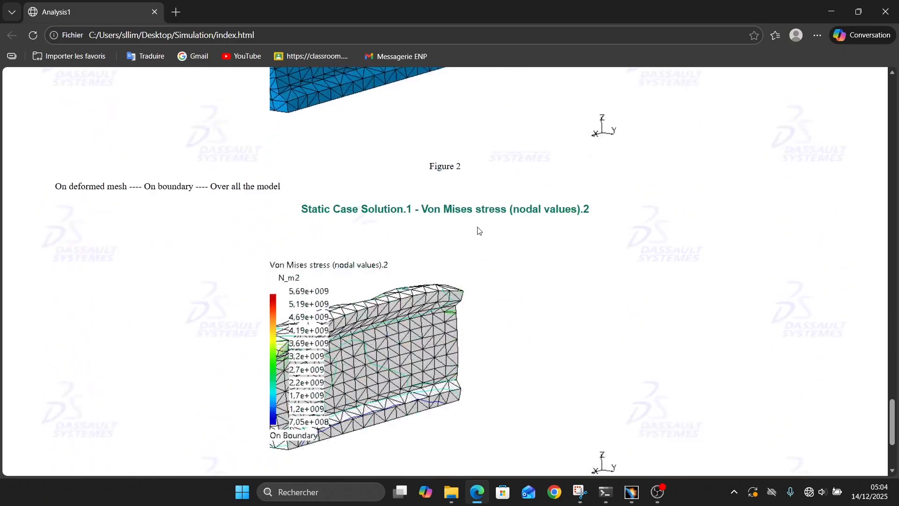
scroll(433, 238, up, 6)
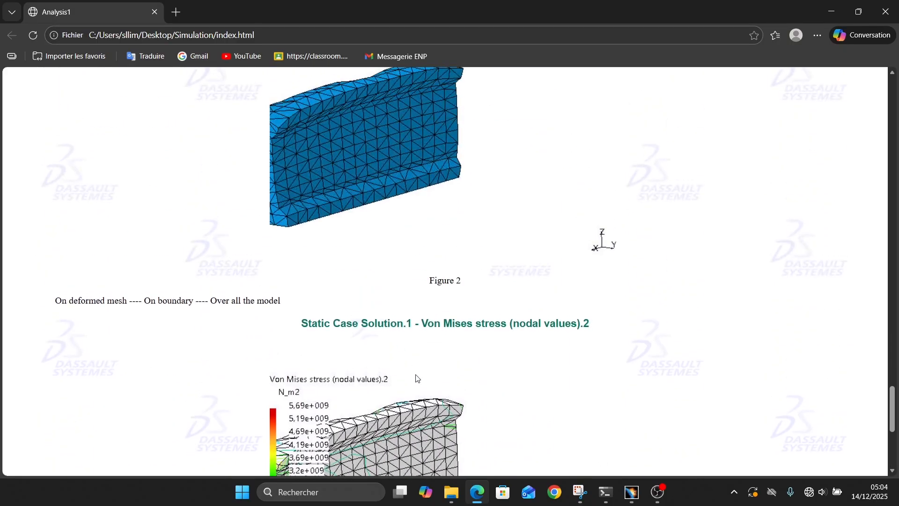
scroll(370, 169, up, 5)
scroll(373, 325, down, 11)
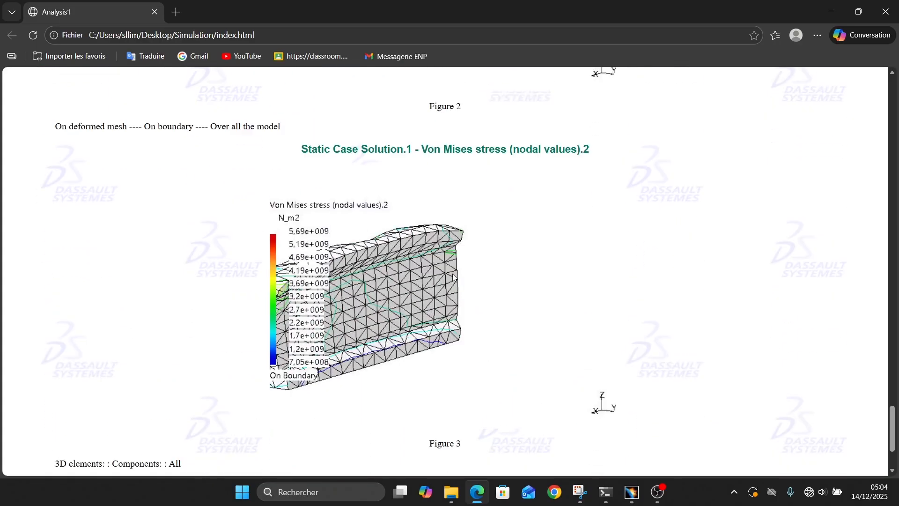
scroll(169, 239, up, 8)
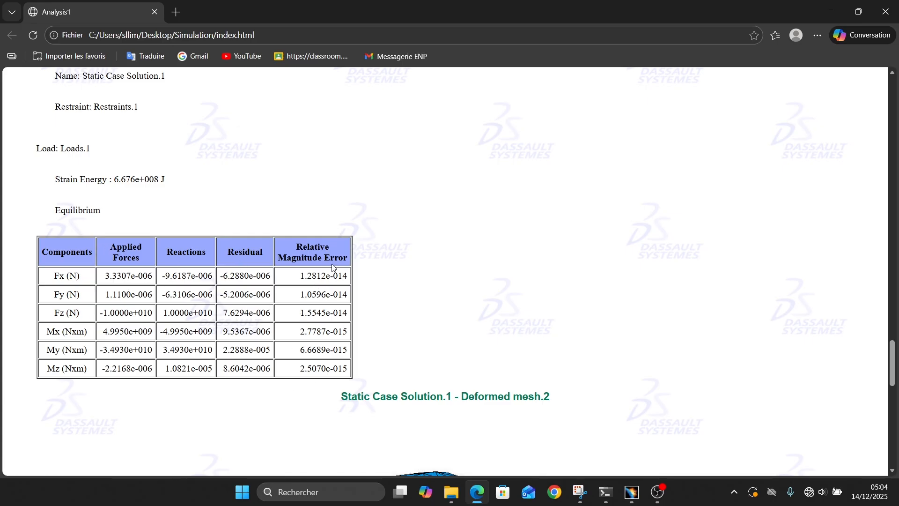
scroll(240, 286, up, 6)
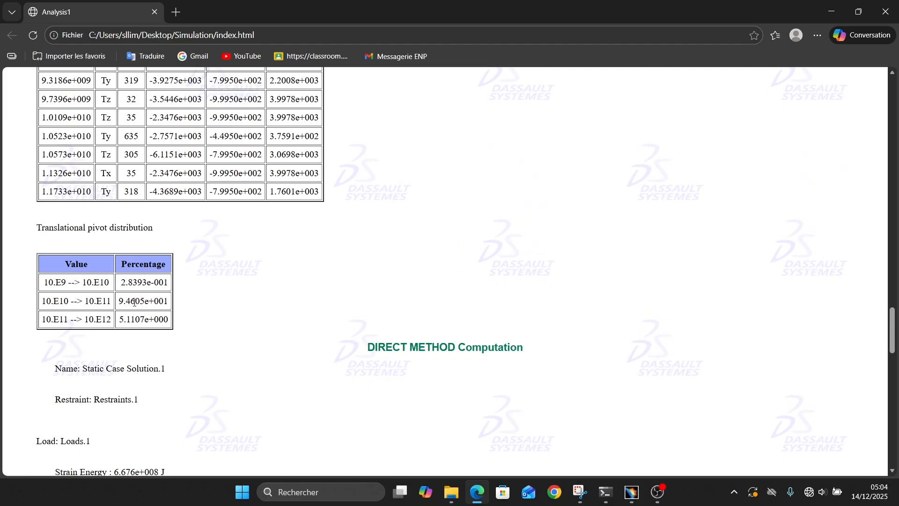
scroll(91, 275, up, 6)
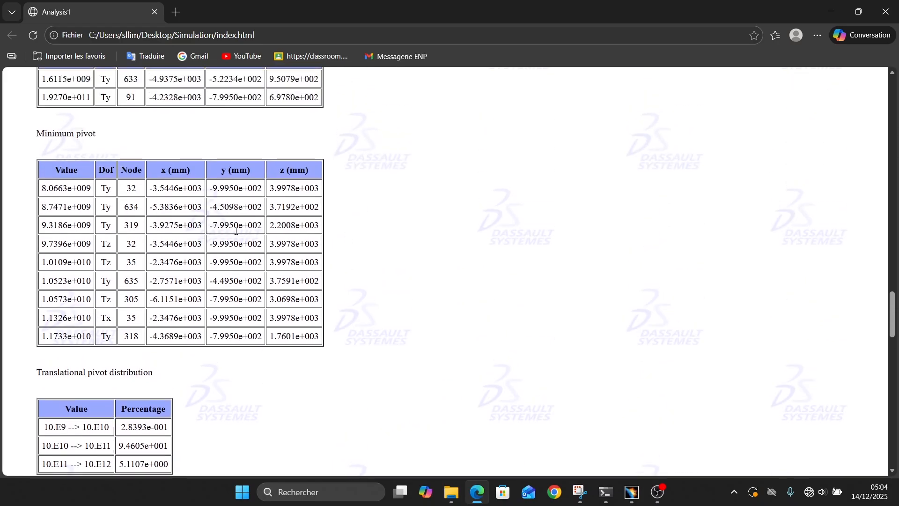
scroll(257, 270, up, 7)
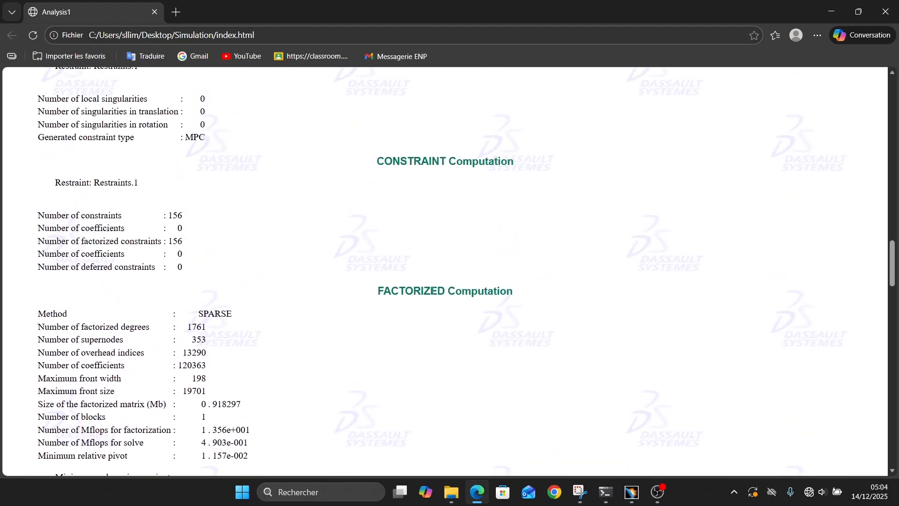
click(894, 12)
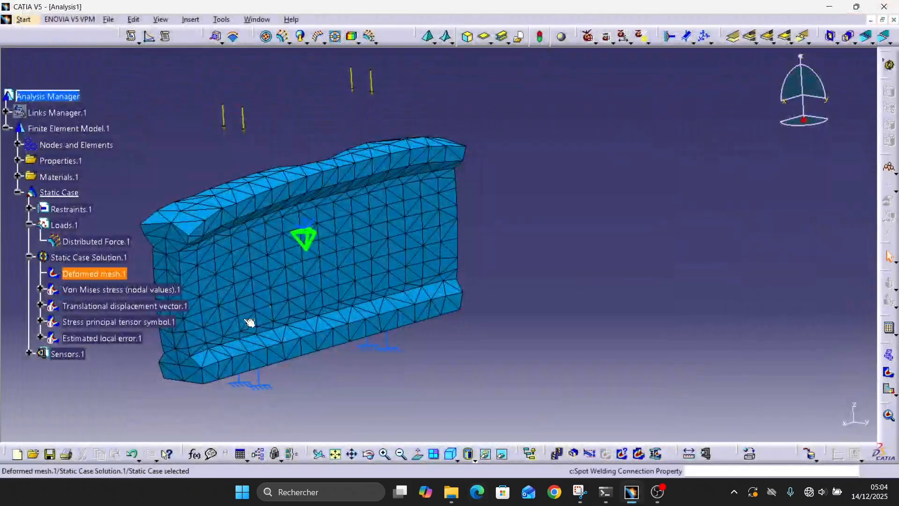
Step: Export the deformed mesh data as a 3DXML file named ExportDataFile deformed mesh to the Simulation folder on the desktop
right_click(82, 277)
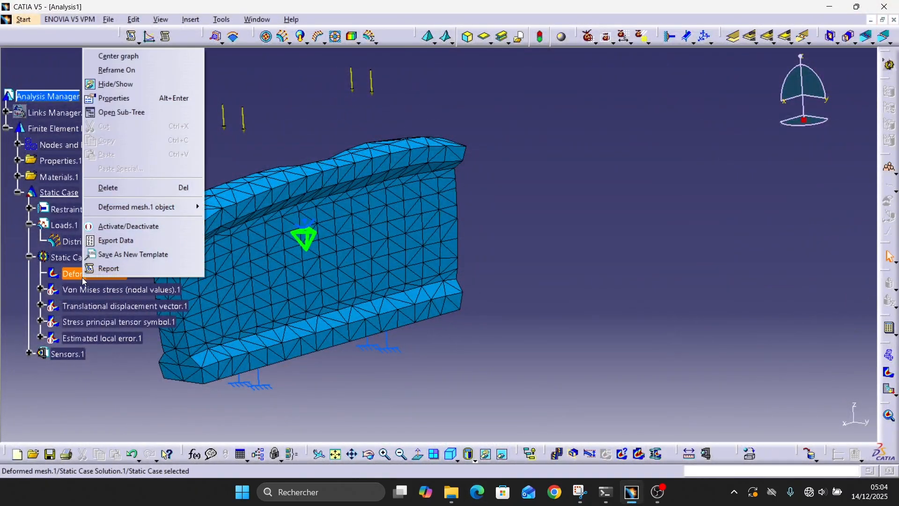
click(147, 244)
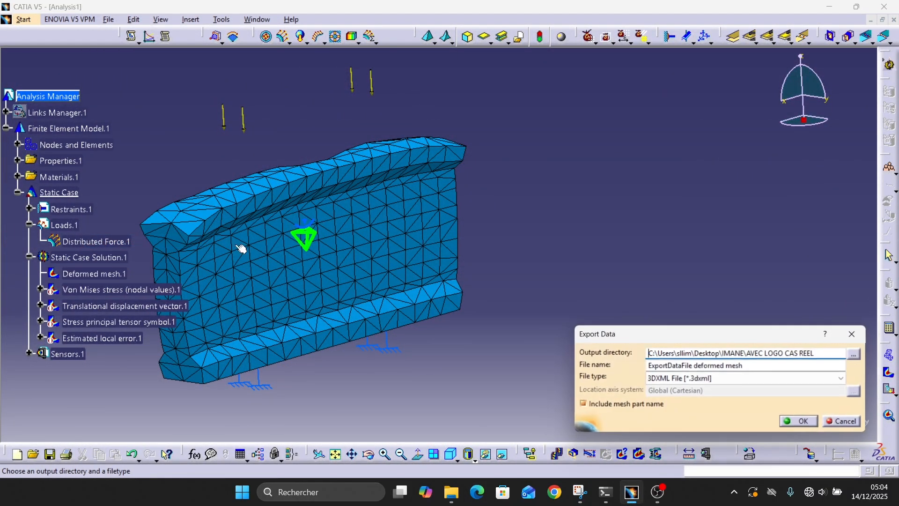
click(845, 383)
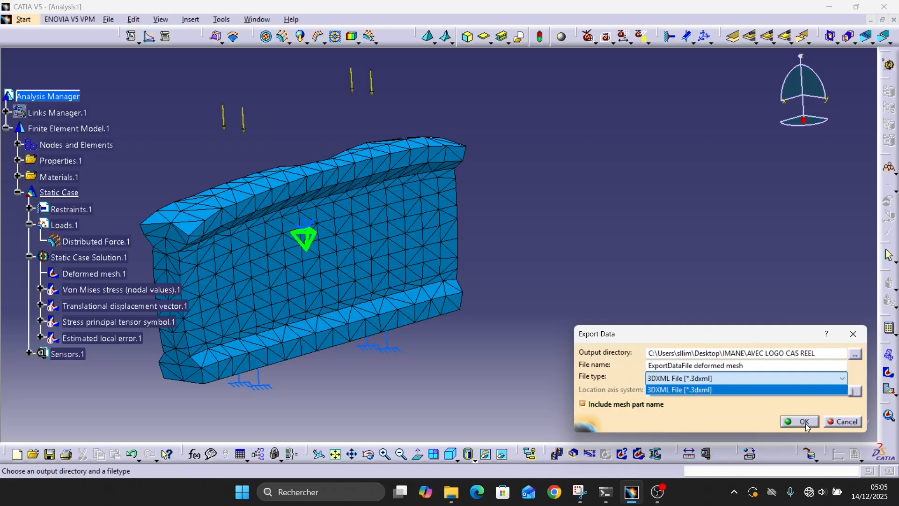
click(861, 354)
click(861, 354)
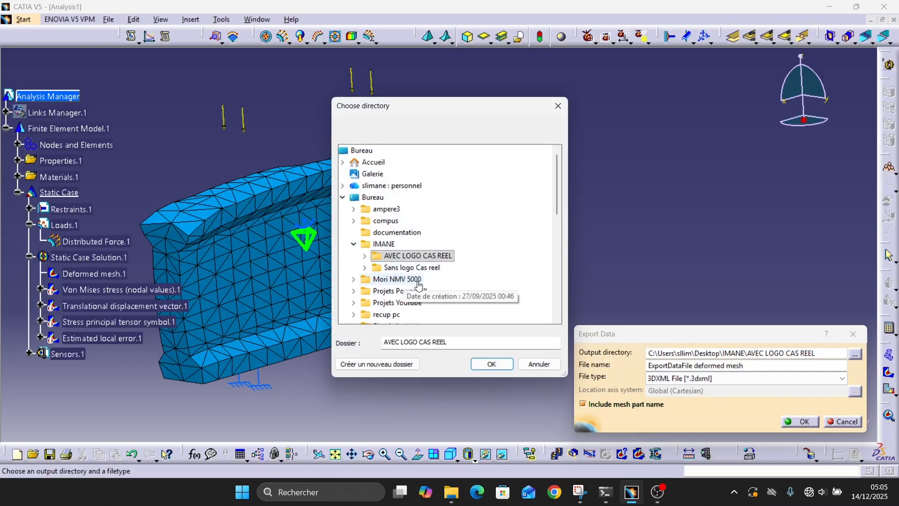
drag(561, 207, 556, 239)
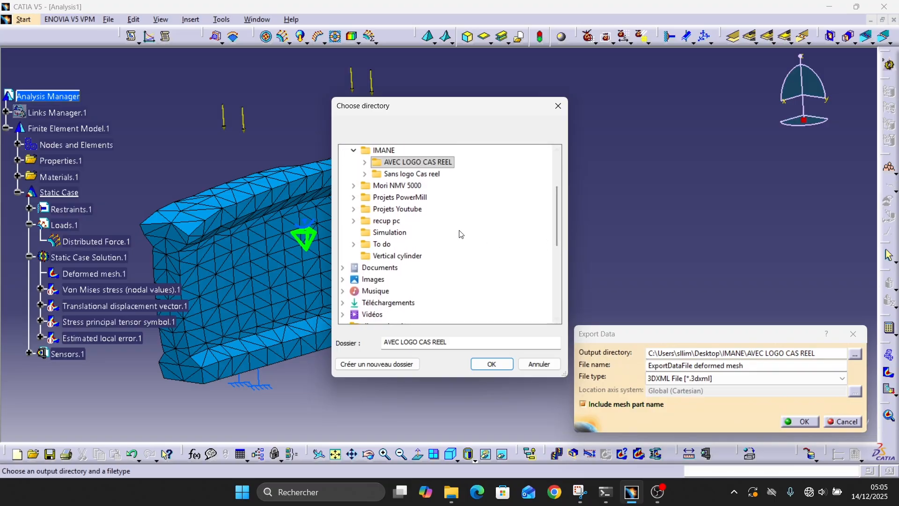
click(388, 233)
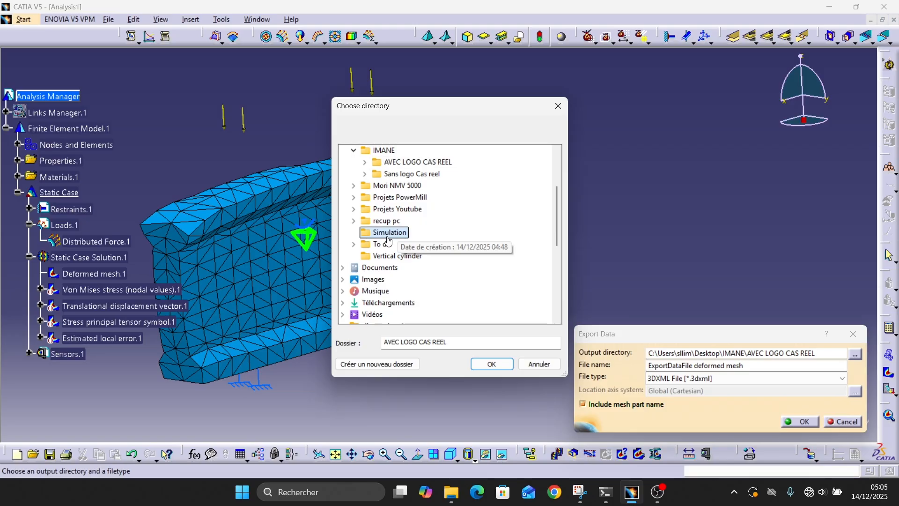
click(487, 365)
click(790, 422)
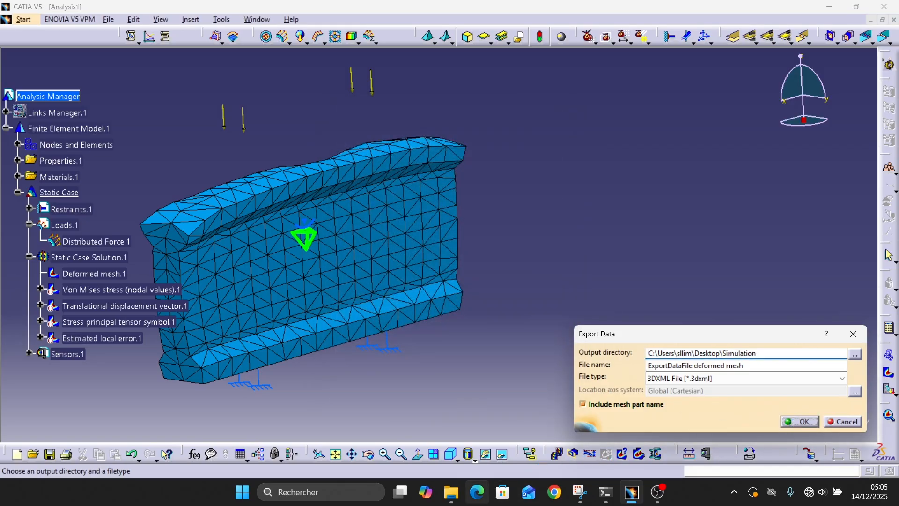
Step: Open the exported deformed mesh text file from the Simulation folder, read its mesh statistics, and close it
mouse_move(457, 502)
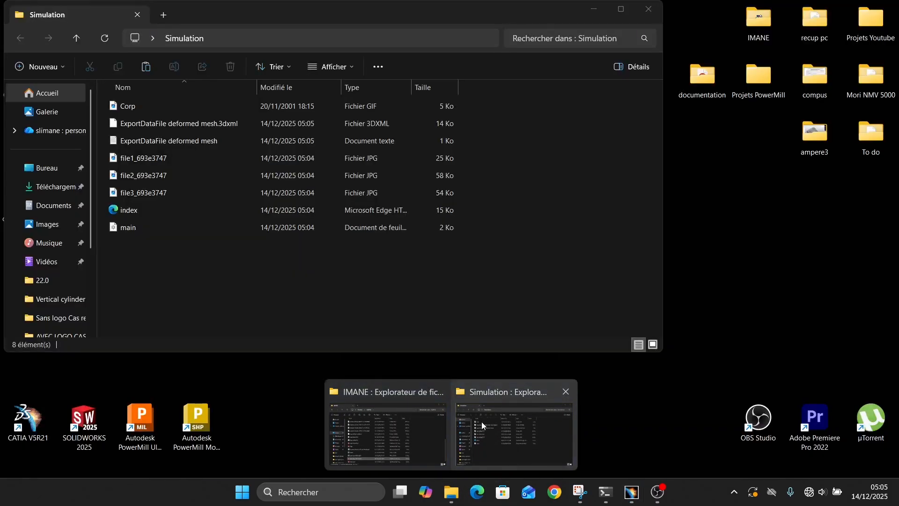
click(481, 421)
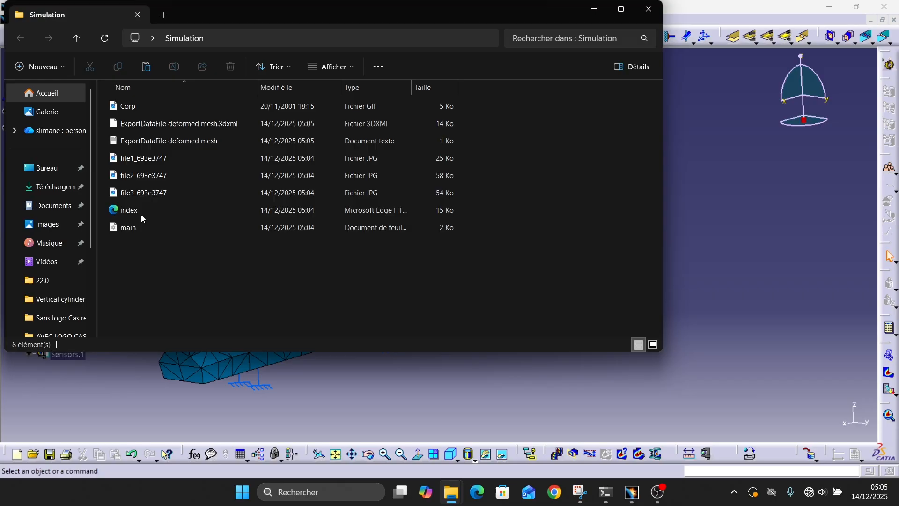
double_click(159, 141)
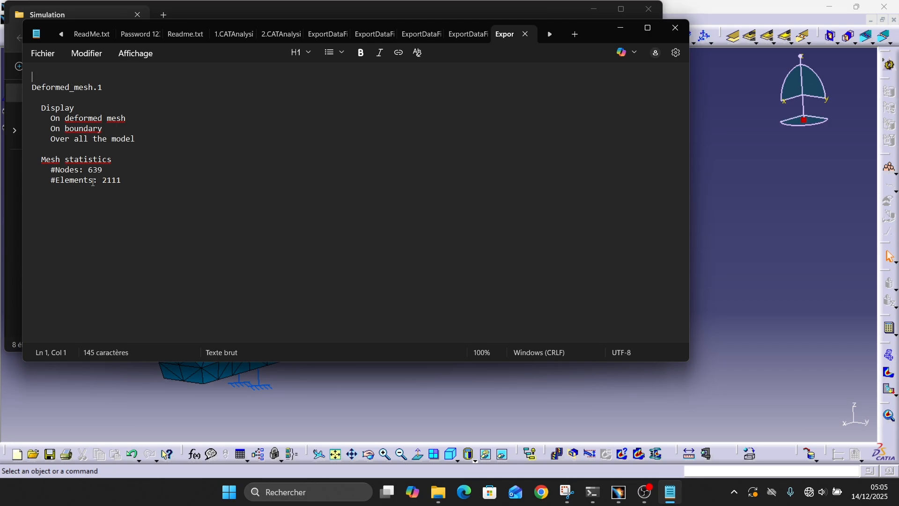
click(682, 30)
click(593, 10)
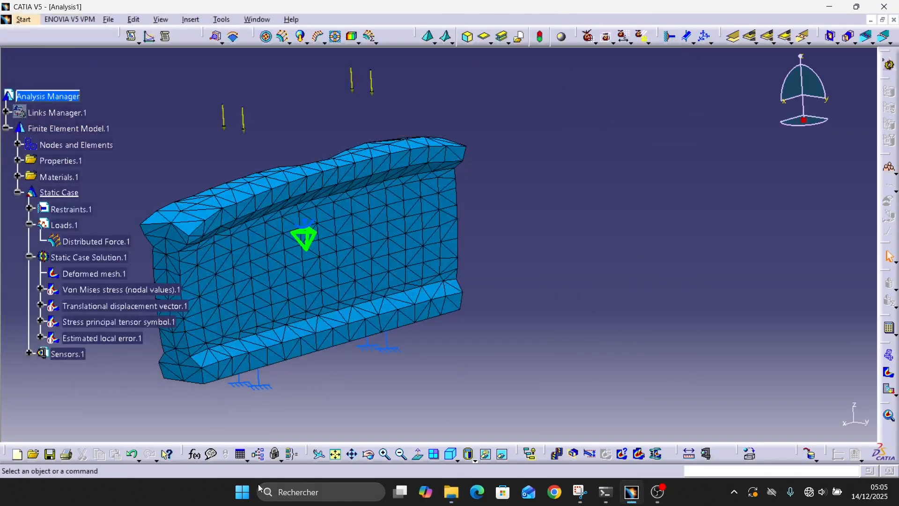
right_click(98, 283)
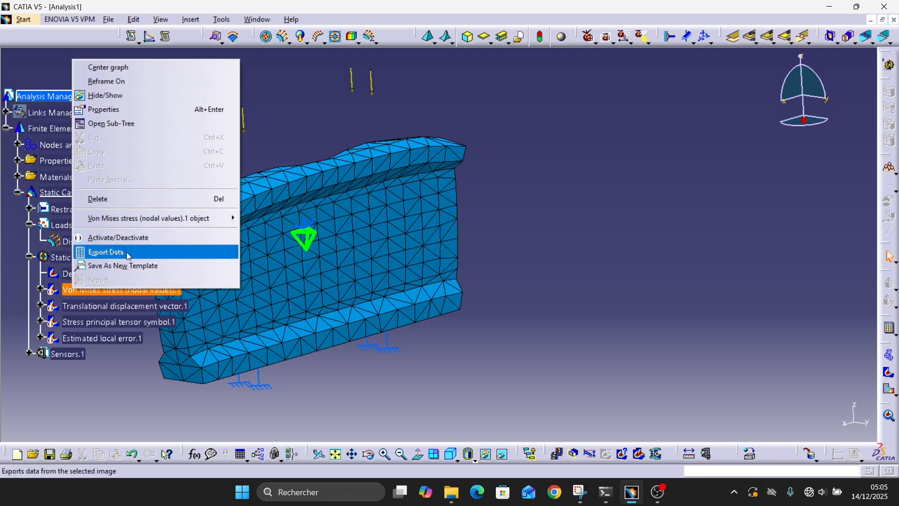
click(251, 344)
click(125, 286)
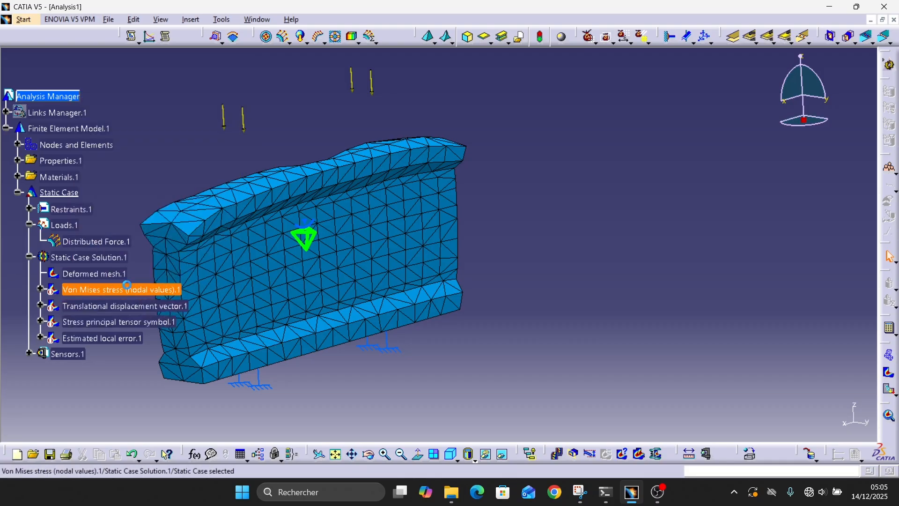
right_click(119, 292)
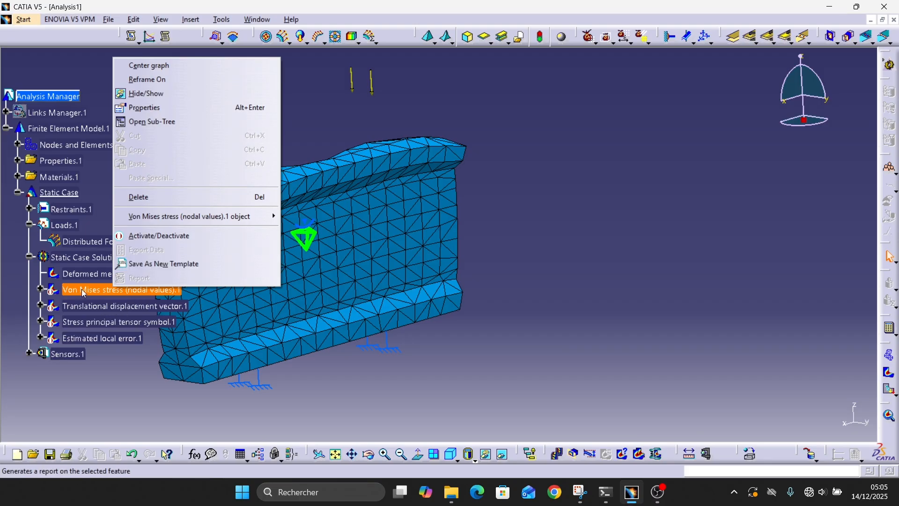
click(96, 303)
right_click(96, 303)
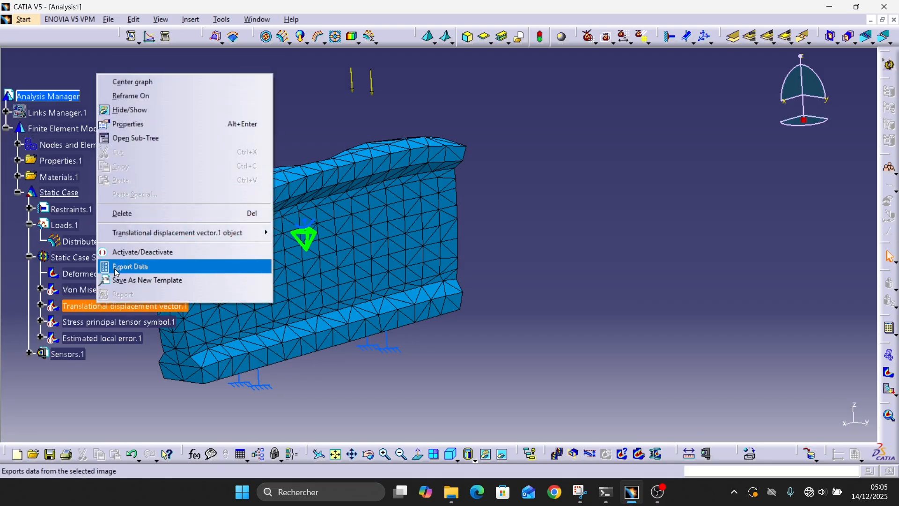
click(319, 84)
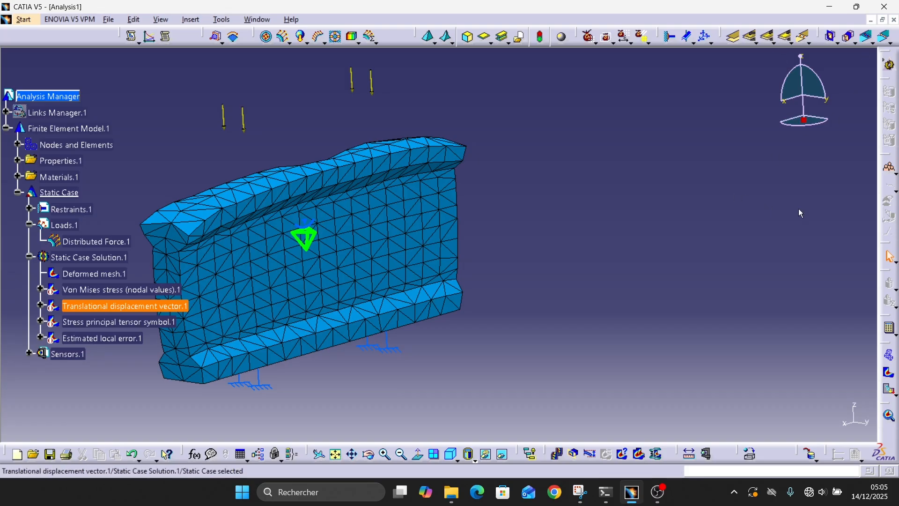
click(888, 355)
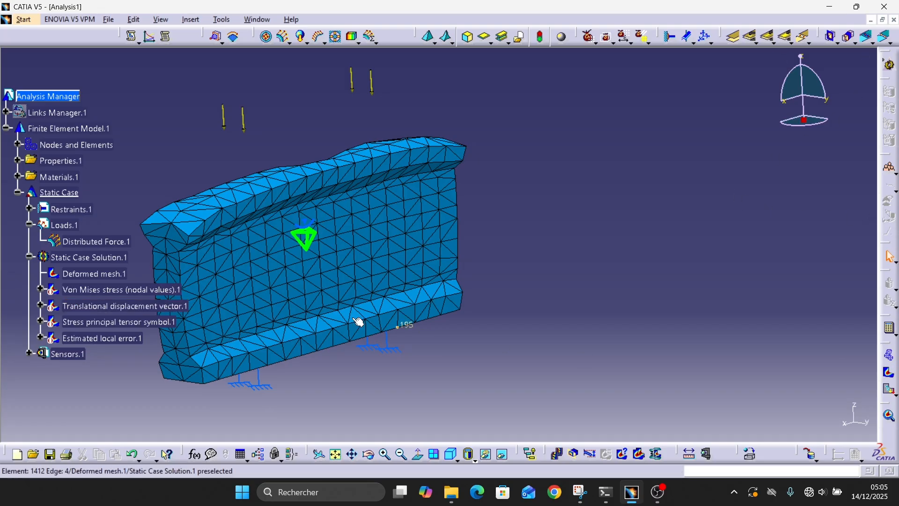
Step: Display the Von Mises stress result as Average iso and export its data to the Simulation folder as a Microsoft Excel Worksheet
double_click(79, 288)
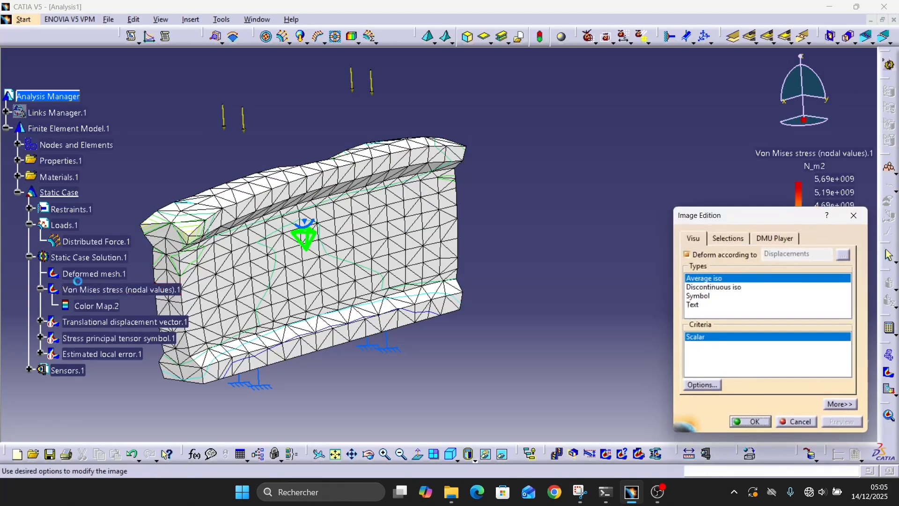
click(750, 422)
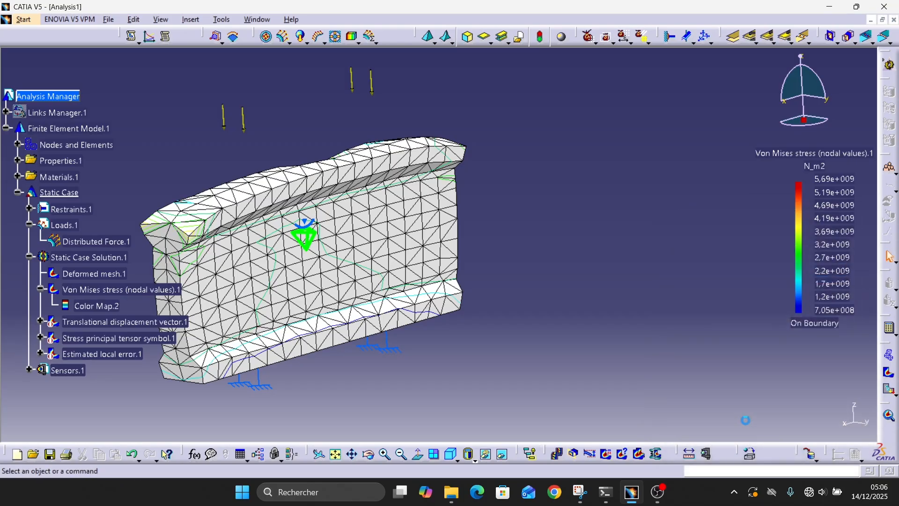
right_click(89, 294)
click(112, 255)
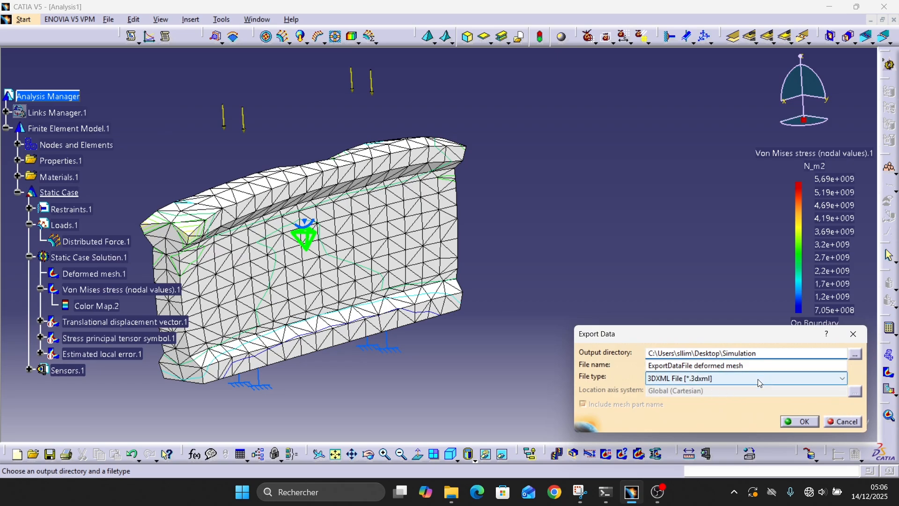
click(758, 380)
click(661, 390)
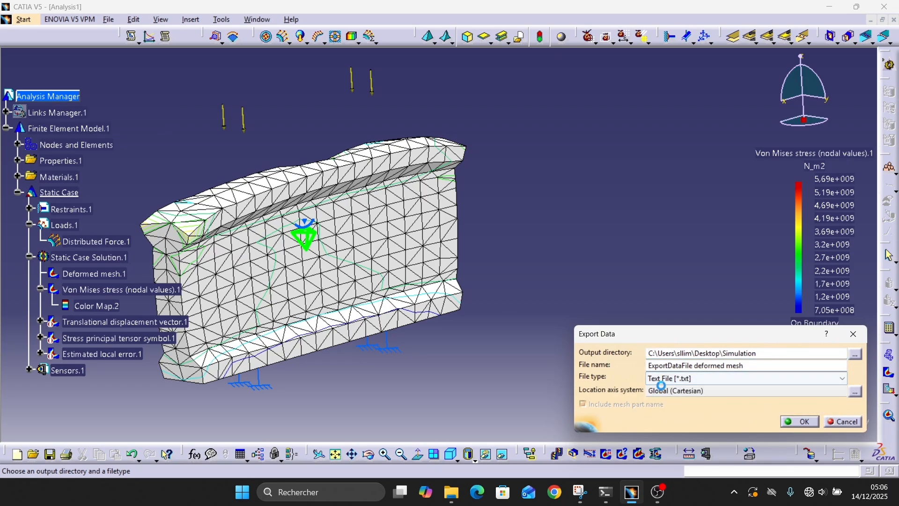
click(667, 378)
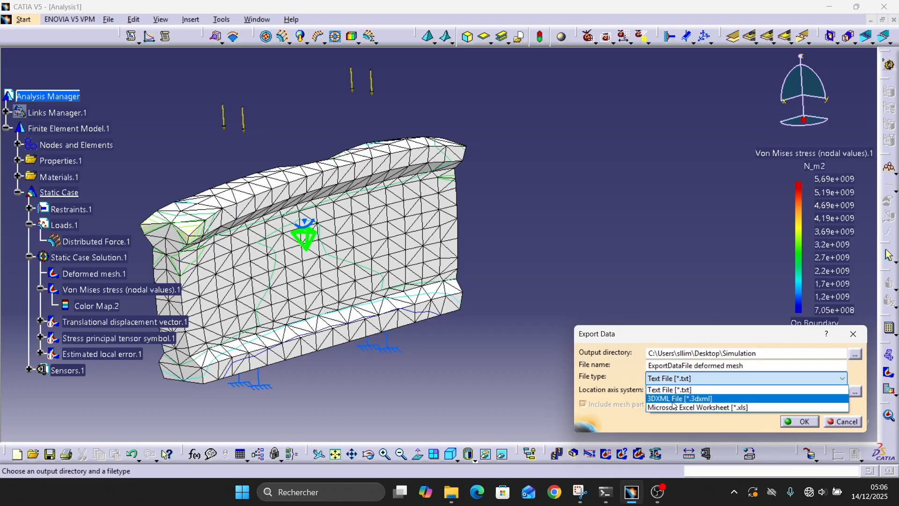
click(672, 398)
click(696, 379)
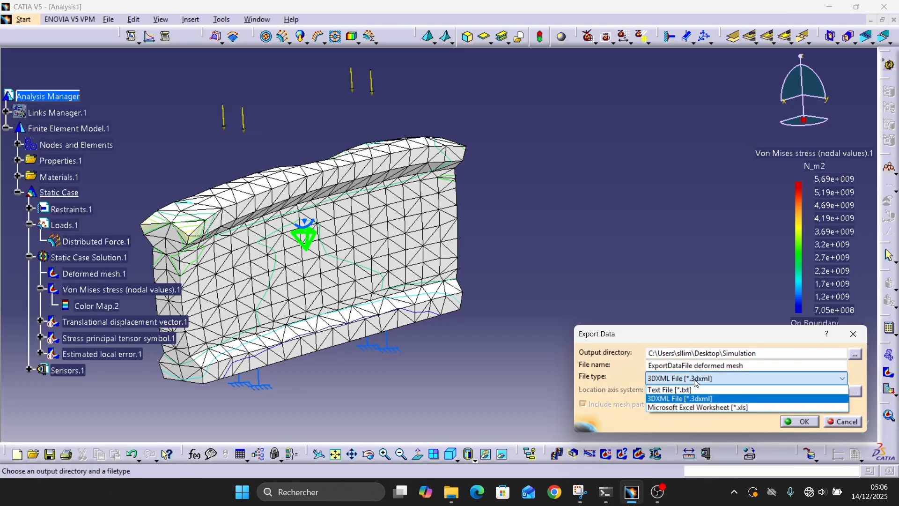
click(684, 409)
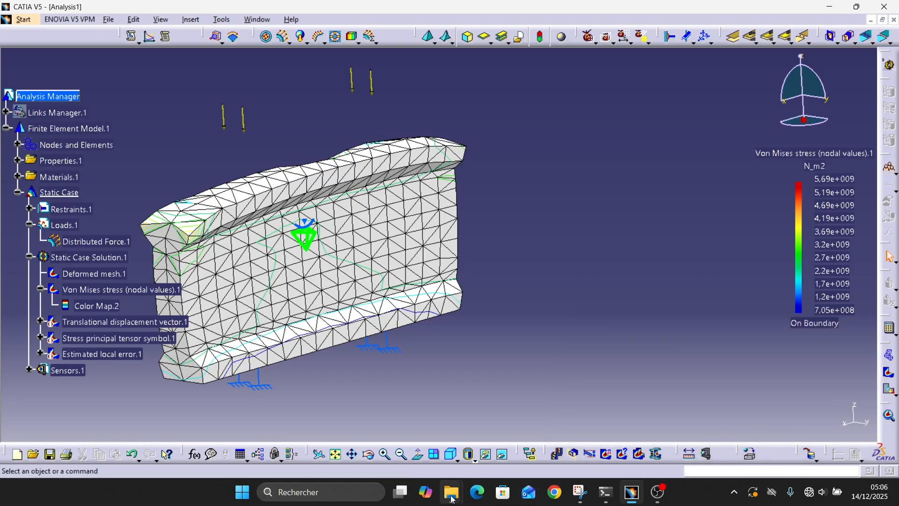
Step: Open the exported ExportDataFile deformed mesh workbook from the Simulation folder in Excel and dismiss the Office activation wizard
mouse_move(451, 492)
click(515, 436)
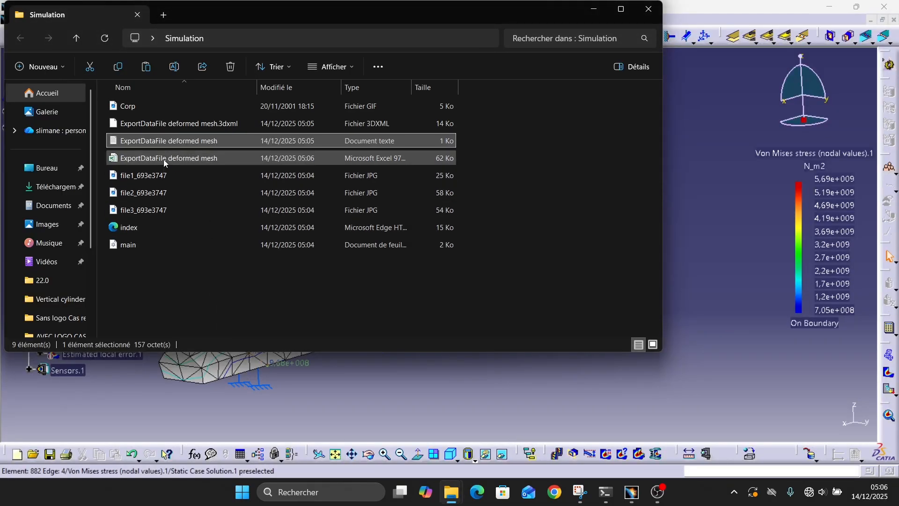
click(187, 157)
double_click(188, 157)
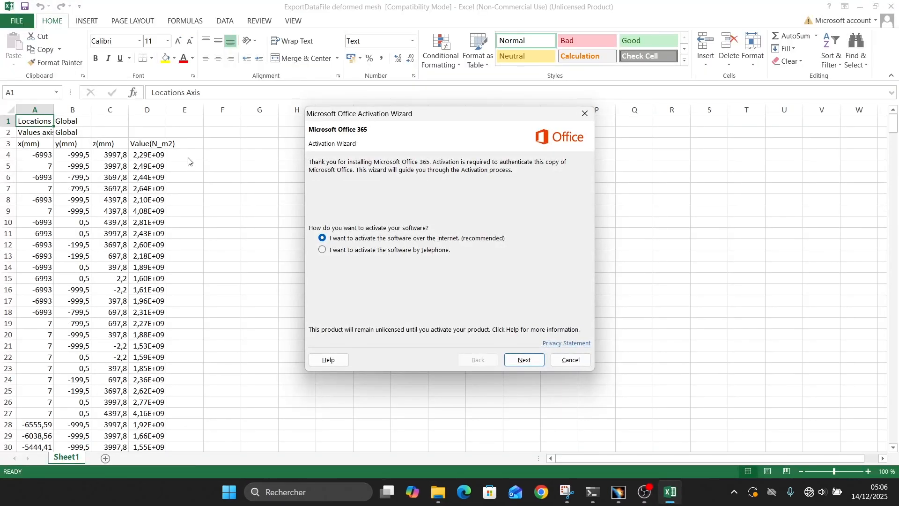
click(570, 360)
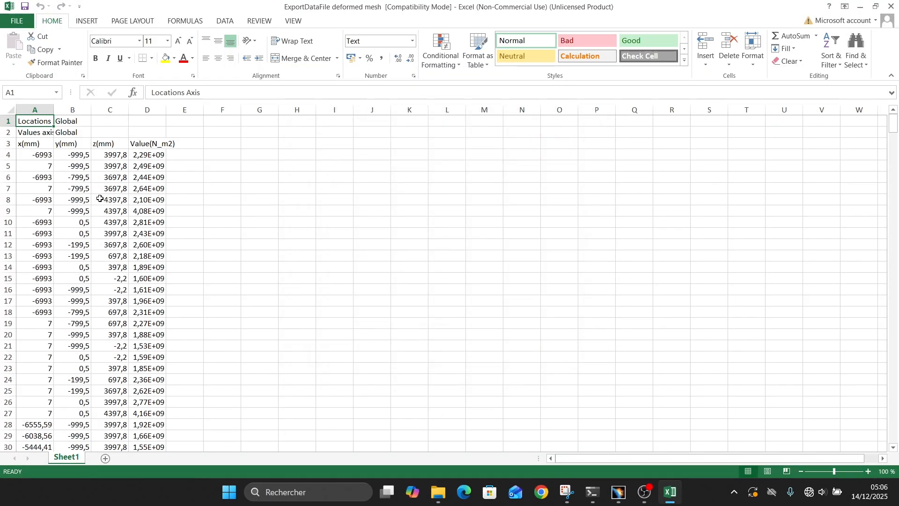
Step: Examine the node coordinates and the Von Mises stress values in the exported worksheet, and close the workbook
scroll(98, 188, down, 5)
scroll(99, 188, up, 5)
drag(30, 145, 102, 397)
scroll(165, 311, up, 4)
click(168, 175)
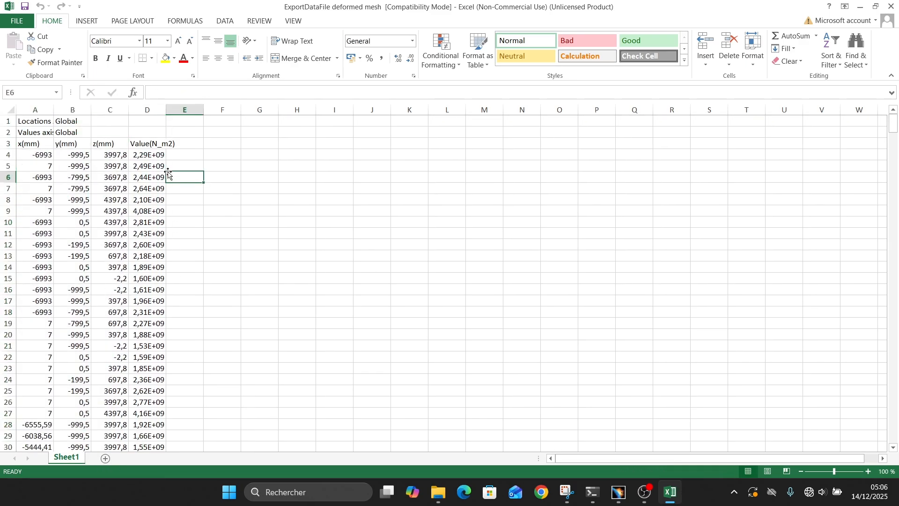
click(146, 143)
drag(145, 143, 148, 435)
scroll(144, 345, down, 8)
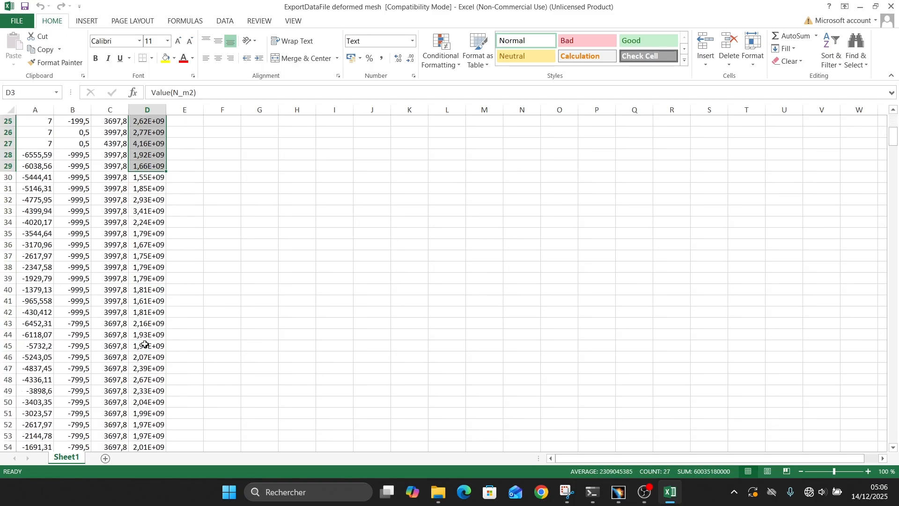
scroll(34, 343, up, 9)
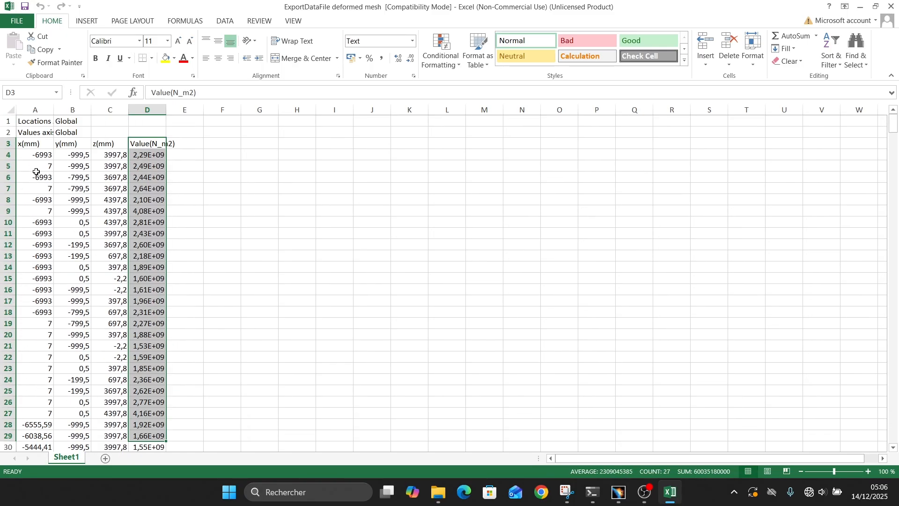
click(15, 155)
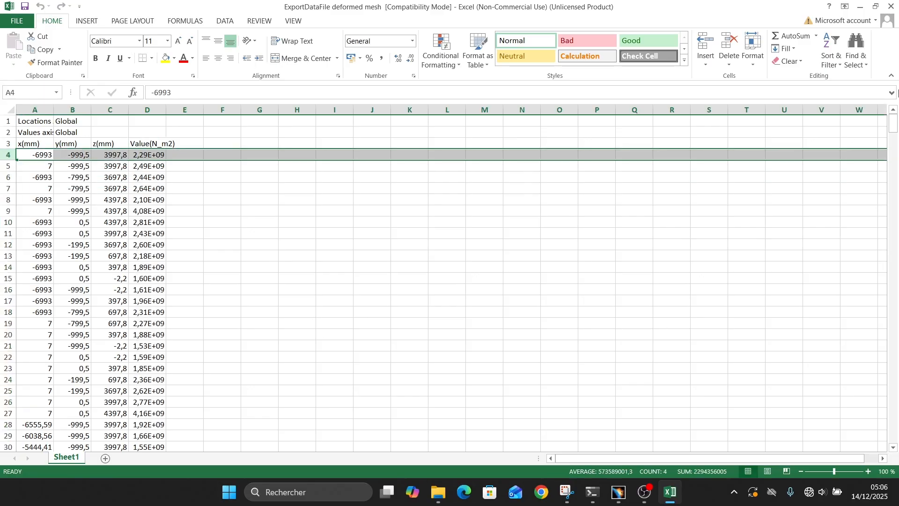
click(890, 6)
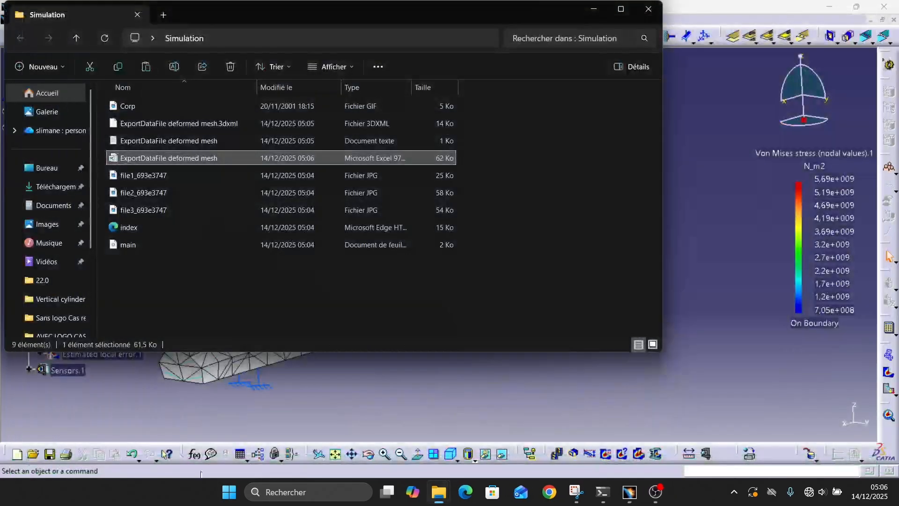
Step: Return to CATIA, collapse the Von Mises stress branch and activate the Translational displacement vector result
click(708, 158)
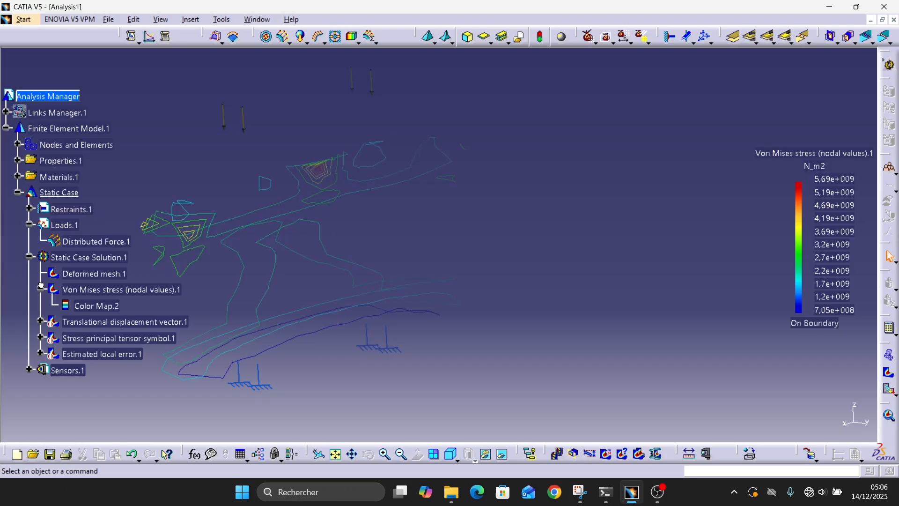
click(38, 288)
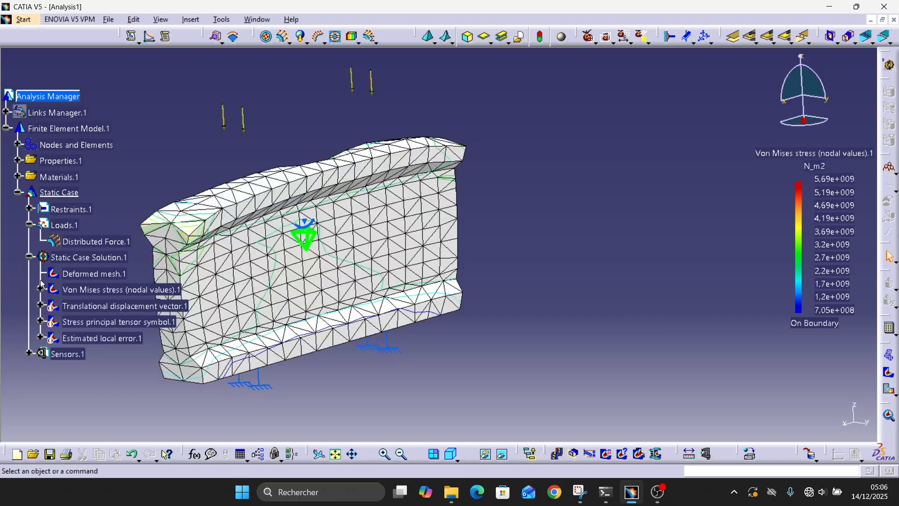
right_click(80, 311)
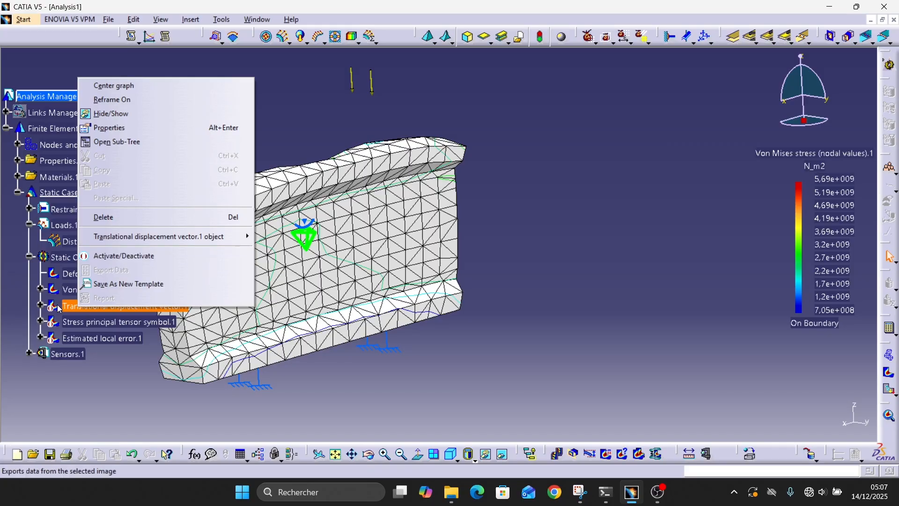
click(106, 256)
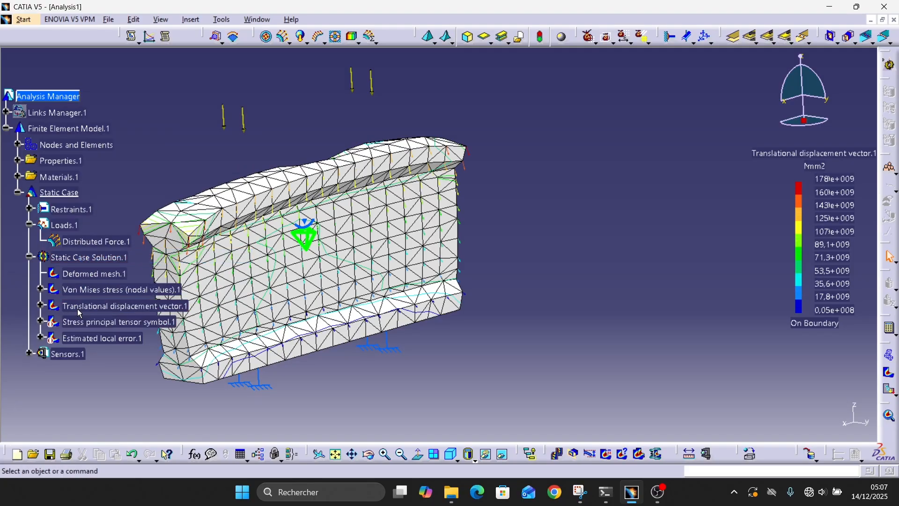
Step: Export the translational displacement vector data to the Simulation folder as a Microsoft Excel Worksheet named ExportDataFile 2
right_click(80, 312)
click(112, 274)
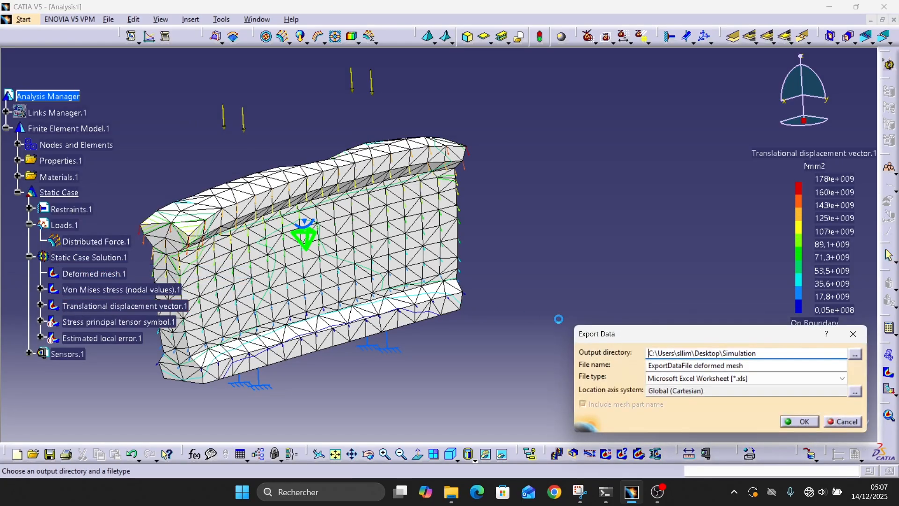
drag(744, 365, 691, 365)
text(2)
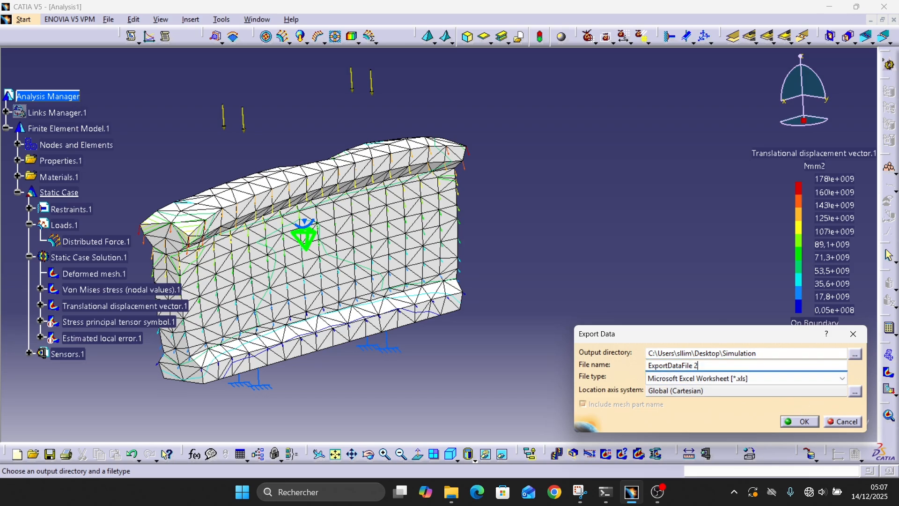
click(758, 383)
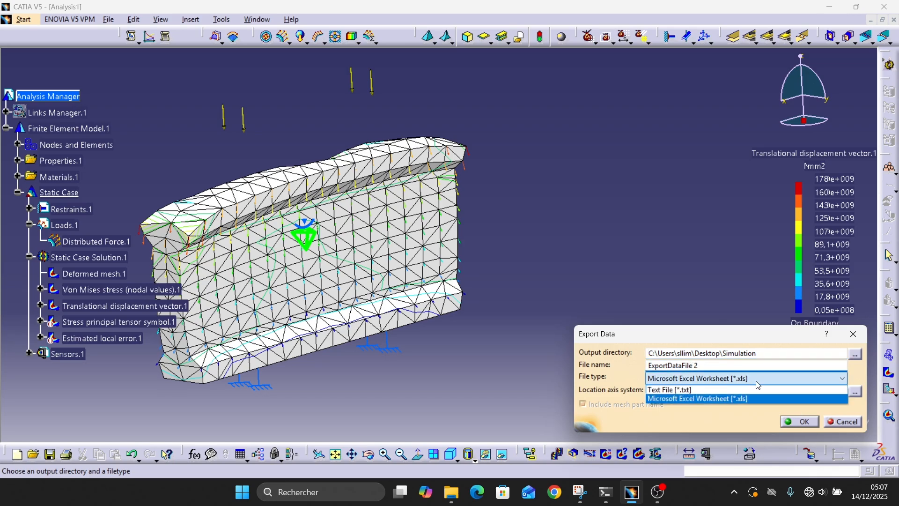
click(669, 399)
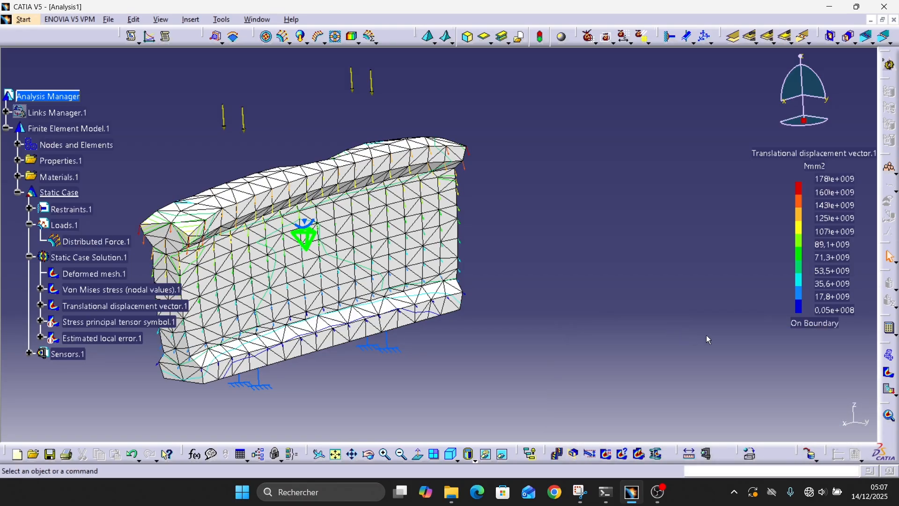
Step: Open the exported ExportDataFile 2 workbook from the Simulation folder in Excel and dismiss the Office activation wizard
mouse_move(450, 491)
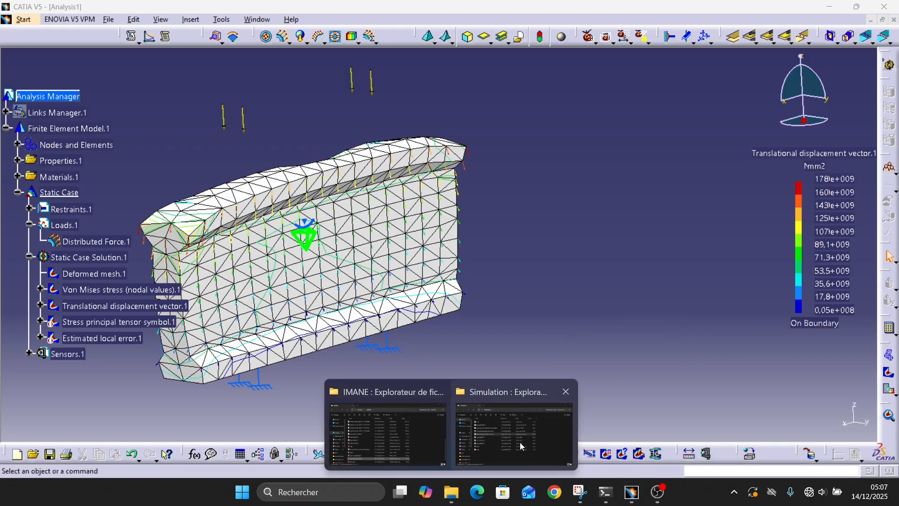
mouse_move(481, 437)
click(515, 411)
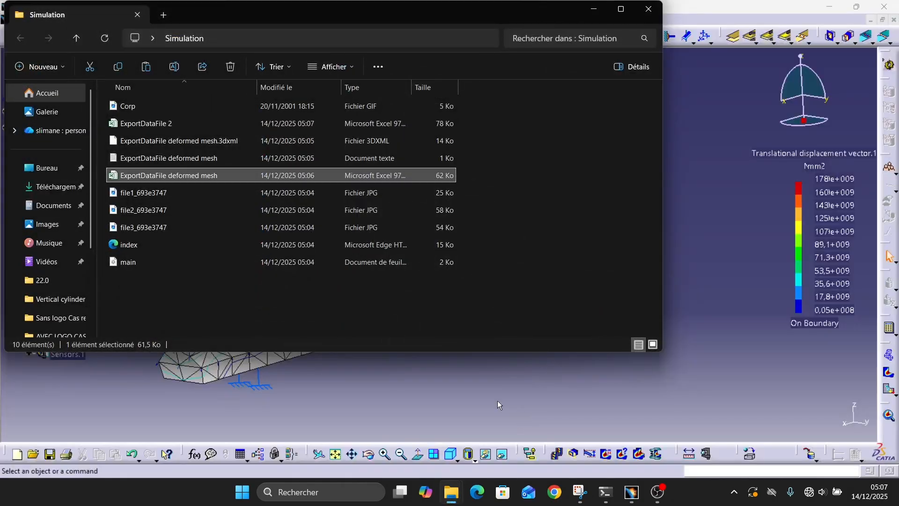
double_click(151, 125)
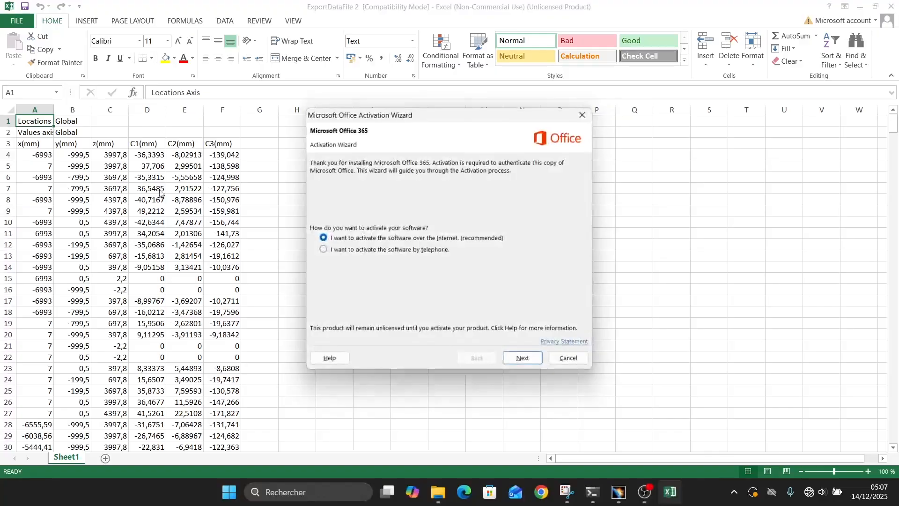
click(575, 355)
Step: Examine the node coordinates and the C1, C2 and C3 displacement components in the worksheet, and close the workbook
scroll(184, 295, down, 7)
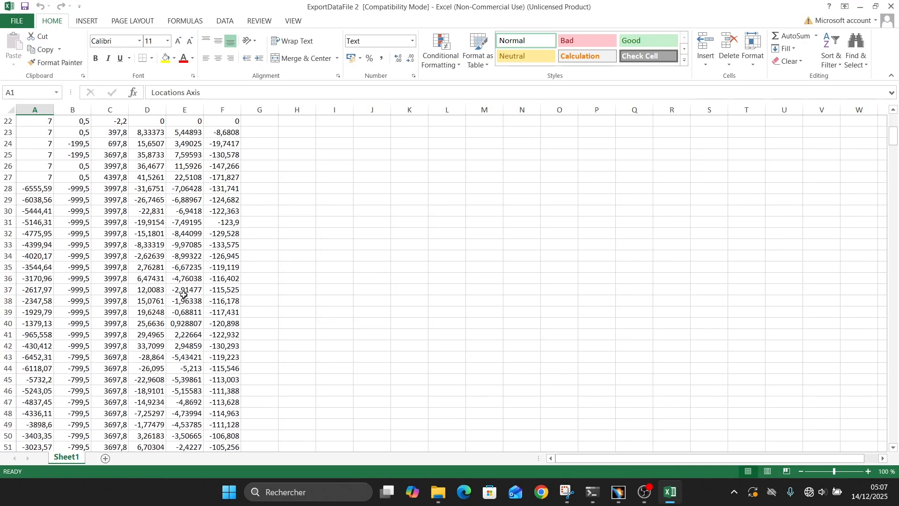
scroll(151, 265, up, 7)
scroll(126, 305, down, 20)
scroll(147, 275, down, 20)
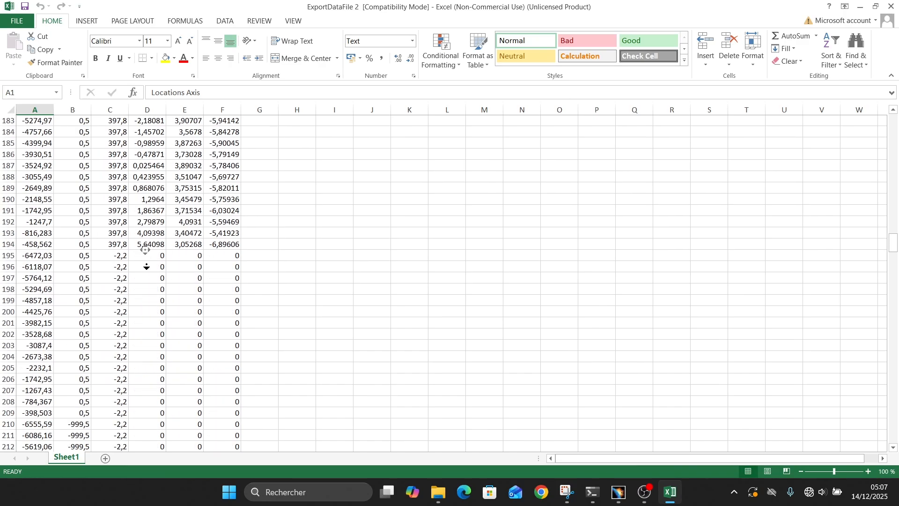
scroll(149, 266, down, 20)
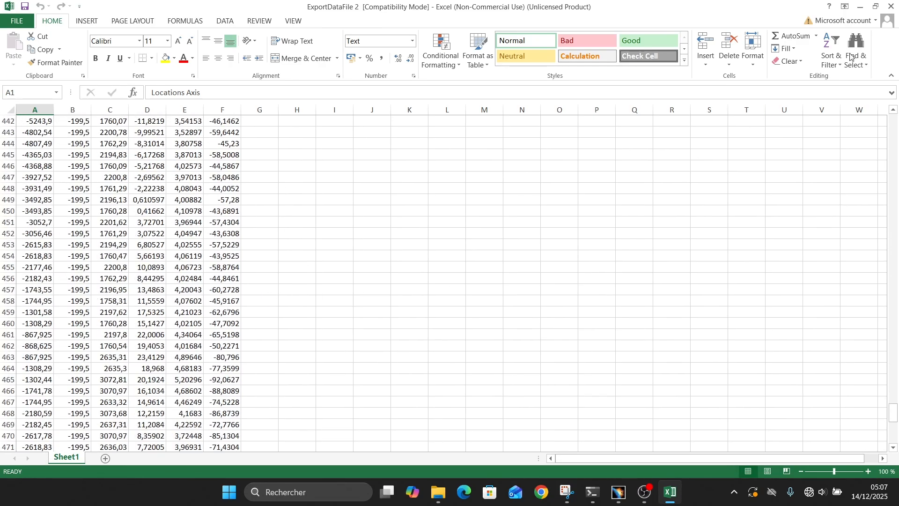
click(891, 6)
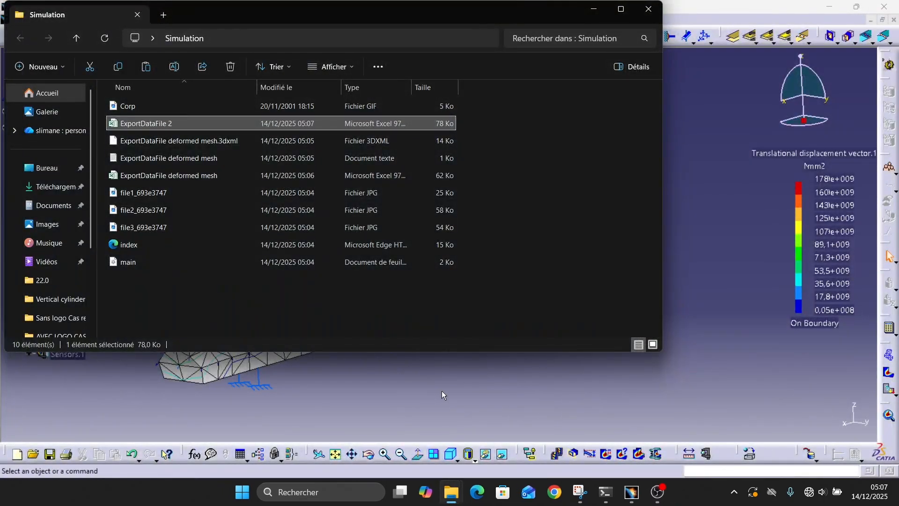
Step: Return to CATIA and activate the Stress principal tensor symbol result of the static case solution
click(450, 492)
right_click(137, 323)
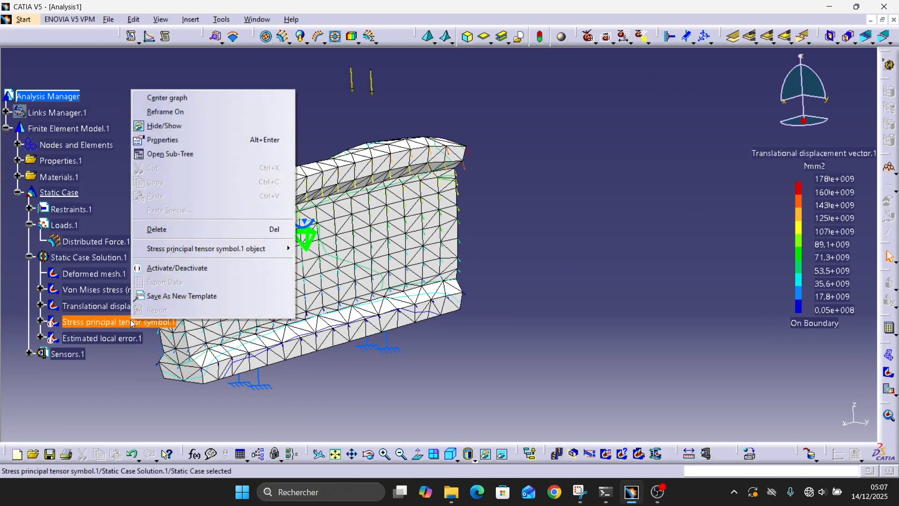
click(183, 267)
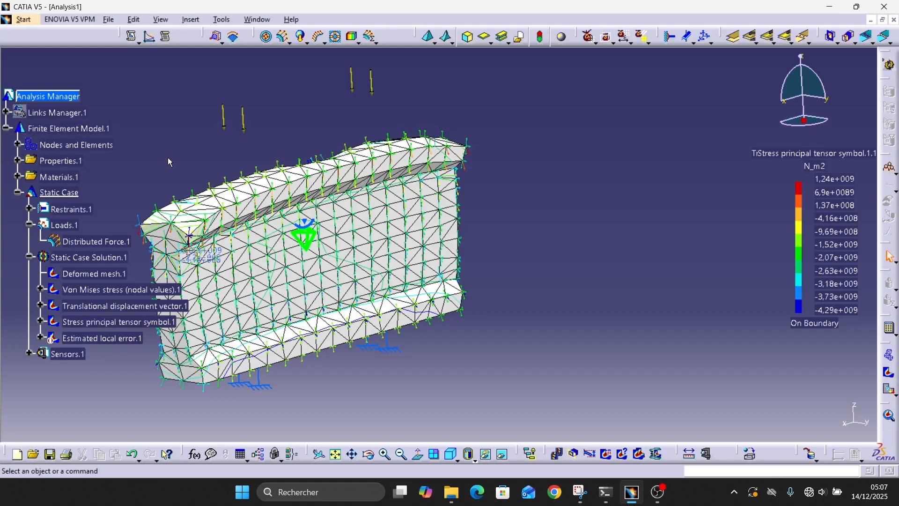
Step: Generate the report for the Stress principal tensor symbol result, review its figure in the browser, and minimize the report
right_click(100, 323)
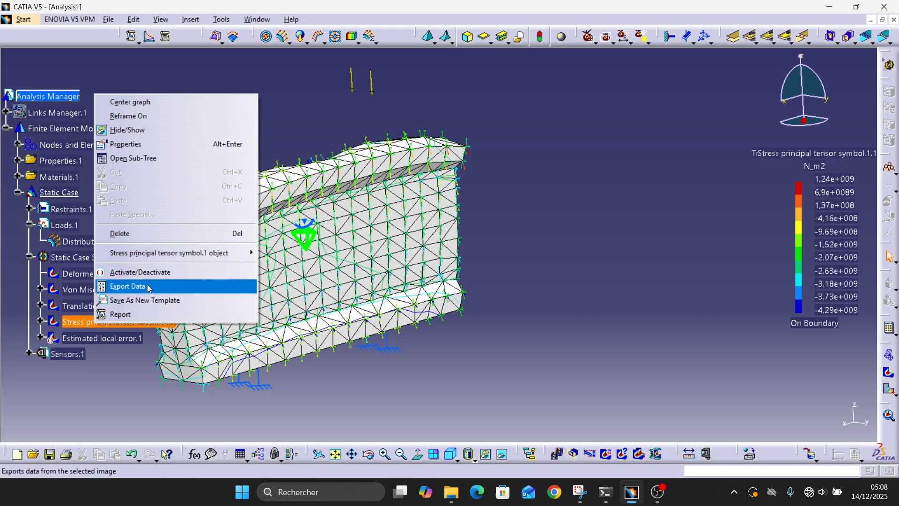
click(116, 314)
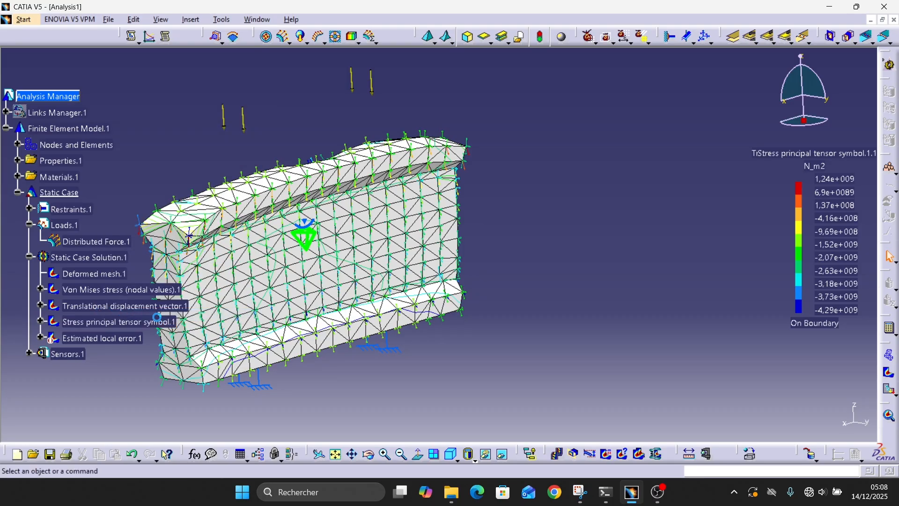
scroll(270, 236, down, 7)
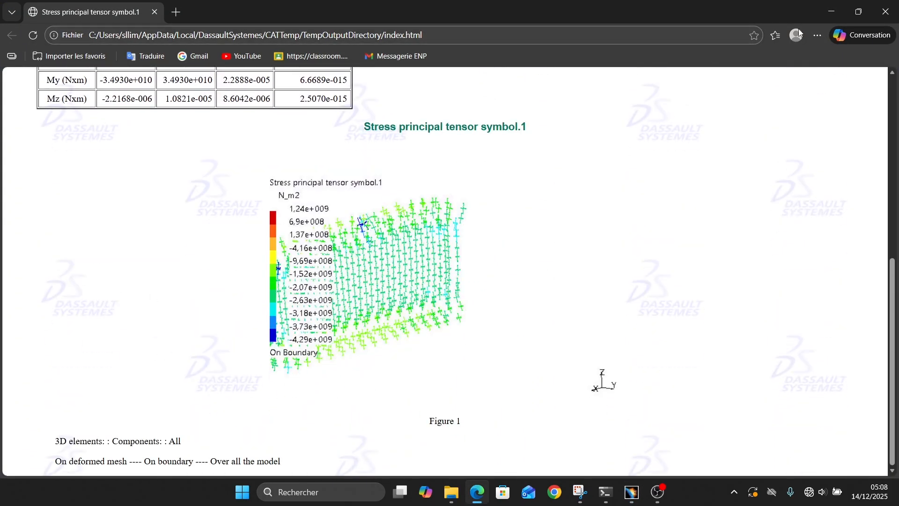
click(831, 11)
Step: Export the principal stress tensor data to the Simulation folder as a Microsoft Excel Worksheet named ExportDataFile 3
click(112, 322)
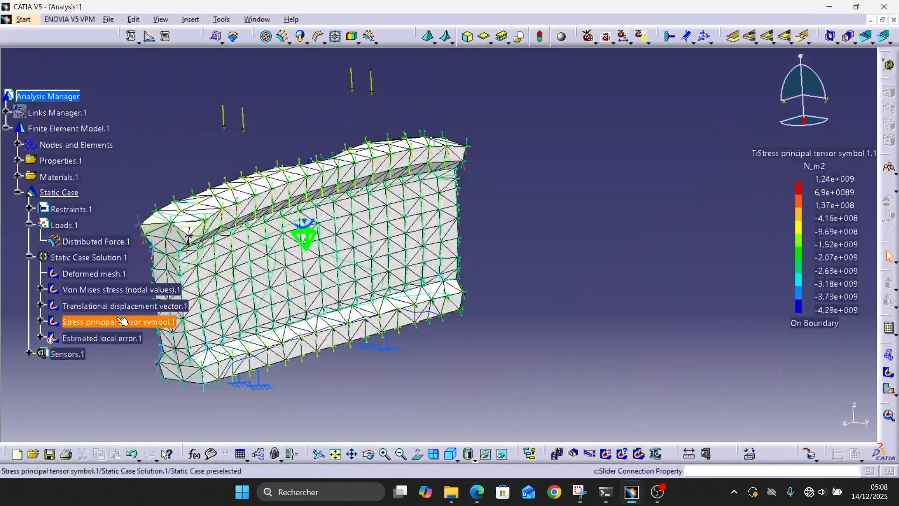
right_click(104, 322)
click(133, 289)
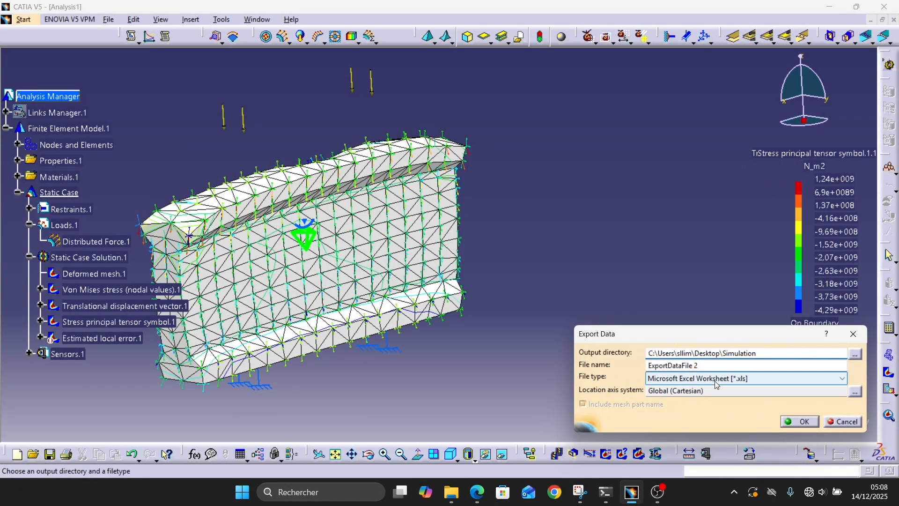
click(713, 371)
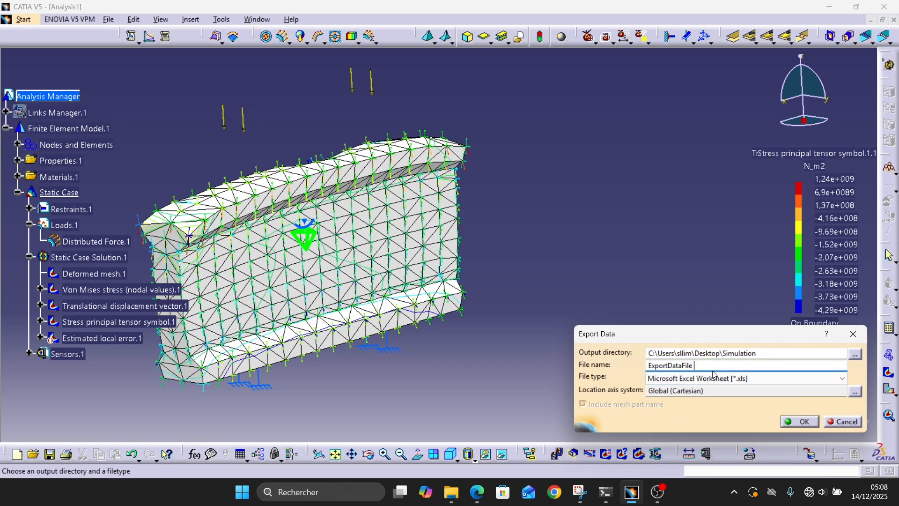
click(803, 422)
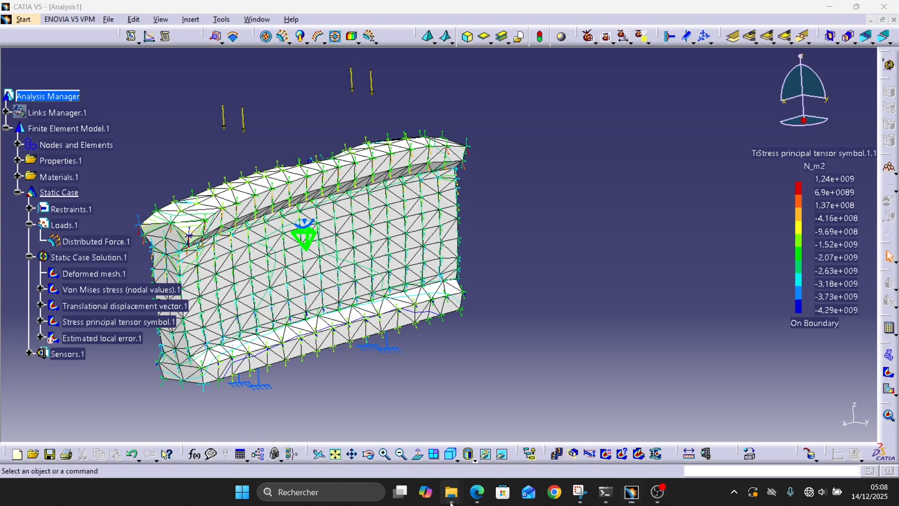
Step: Open the exported ExportDataFile 3 workbook from the Simulation folder in Excel and dismiss the Office activation wizard
mouse_move(452, 492)
click(473, 446)
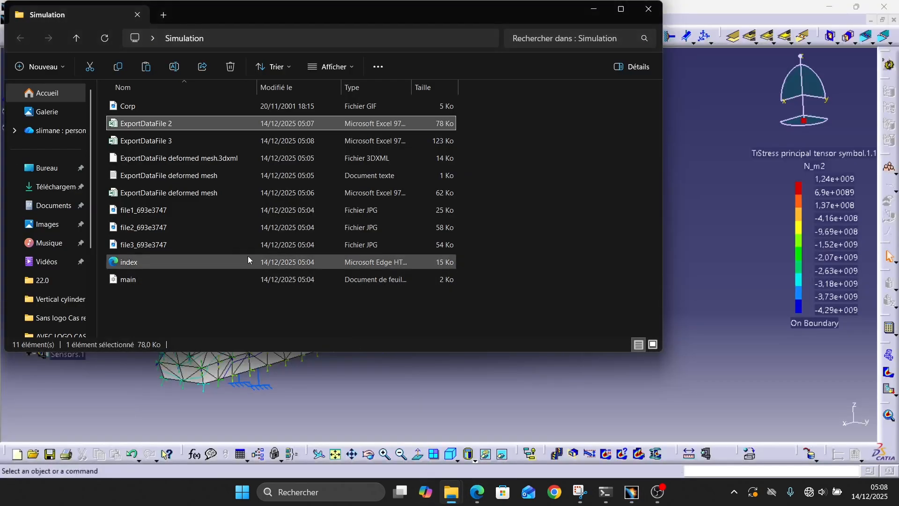
click(160, 141)
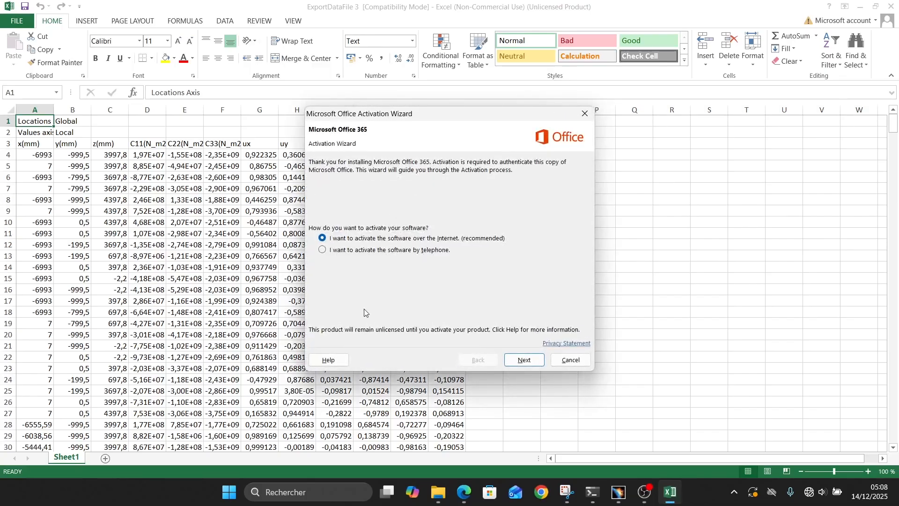
click(571, 360)
Step: Examine the node coordinates and principal stress components in the ExportDataFile 3 worksheet, and minimize the workbook
scroll(311, 247, down, 10)
scroll(312, 247, down, 20)
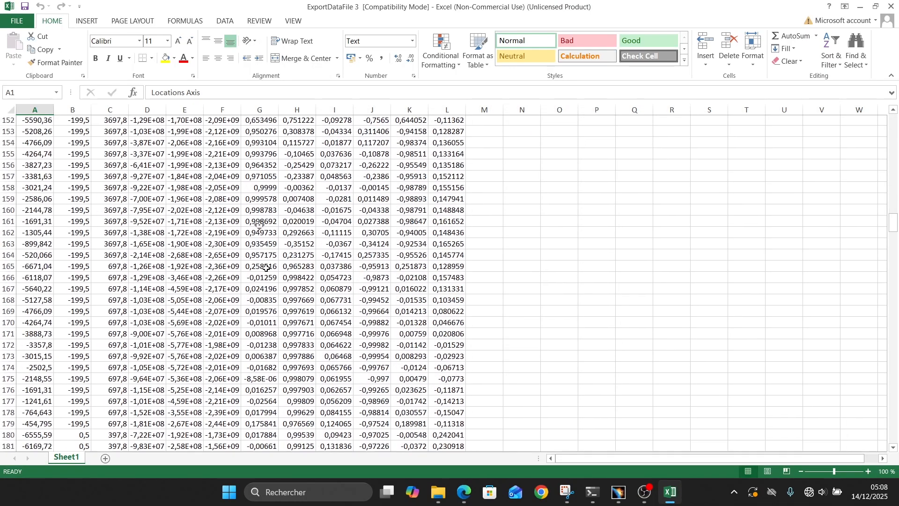
click(858, 6)
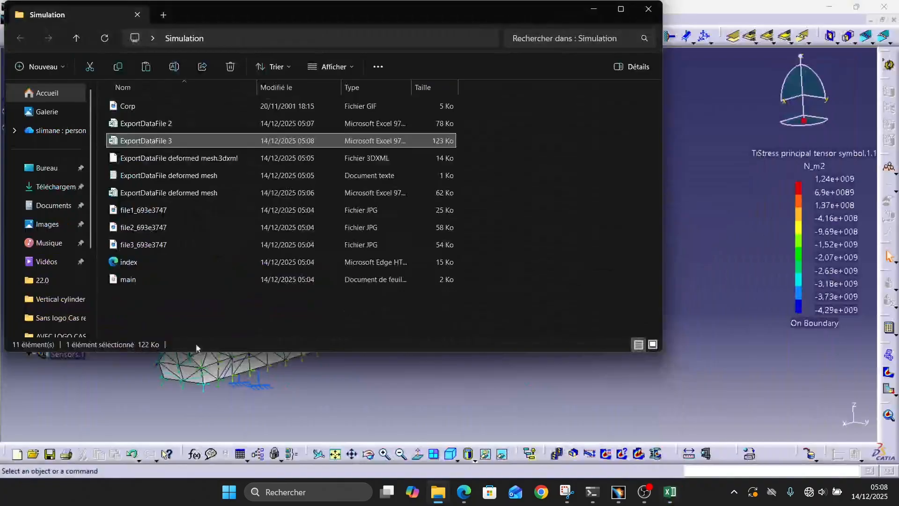
Step: Return to CATIA and activate the Estimated local error result of the static case solution
click(239, 395)
right_click(77, 338)
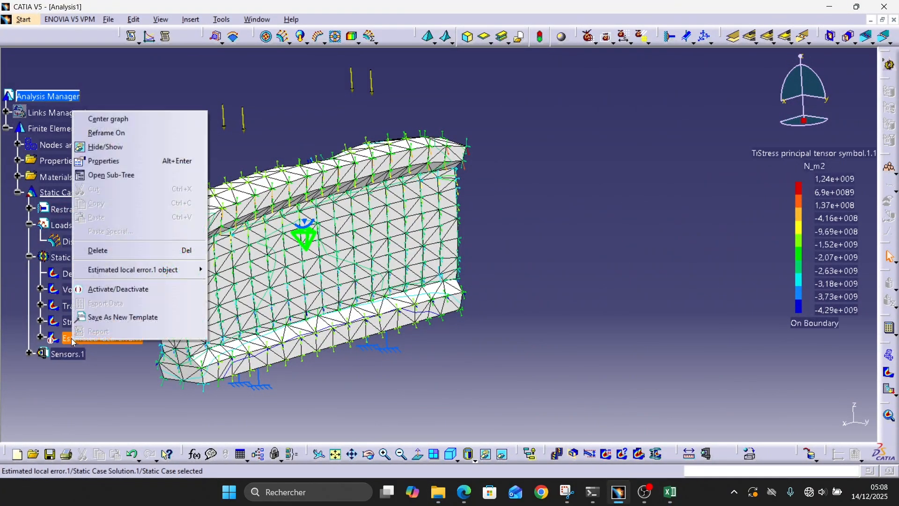
click(95, 290)
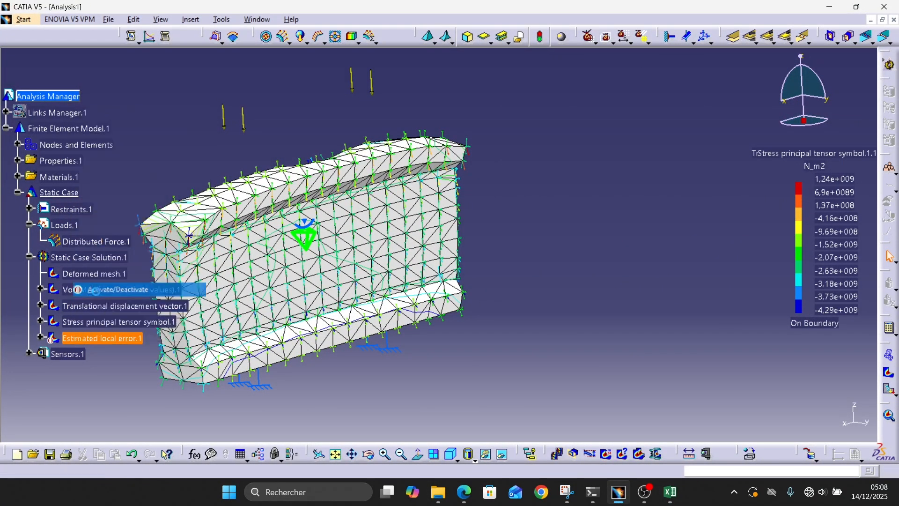
Step: Export the estimated local error data to the Simulation folder as an Excel Worksheet named ExportDataFile 4, including the mesh part name
right_click(87, 339)
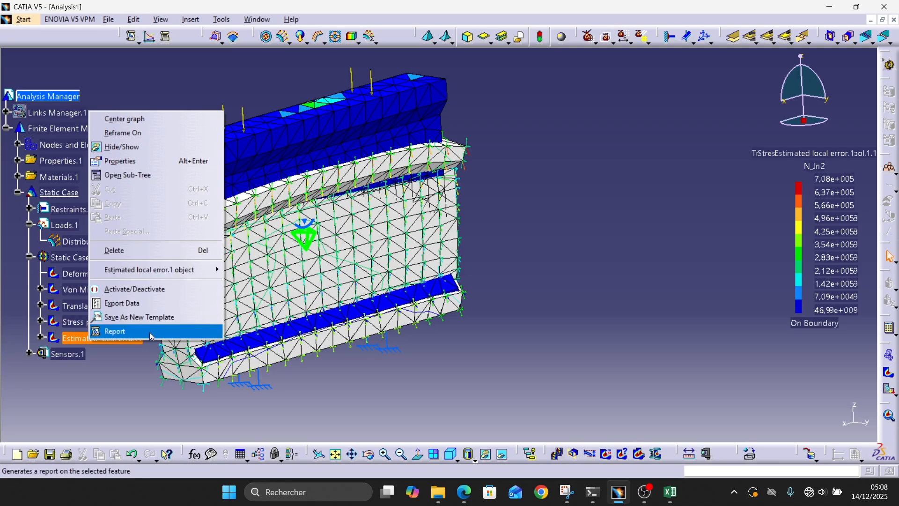
click(141, 306)
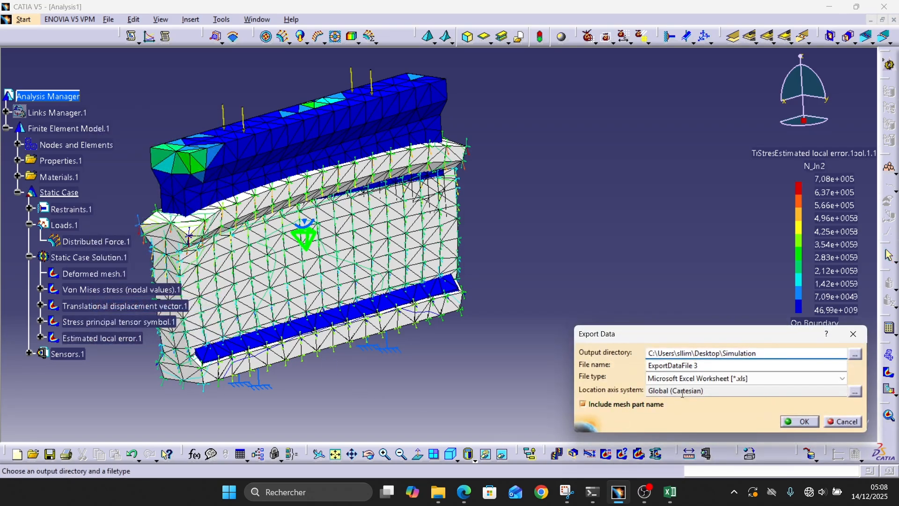
click(721, 365)
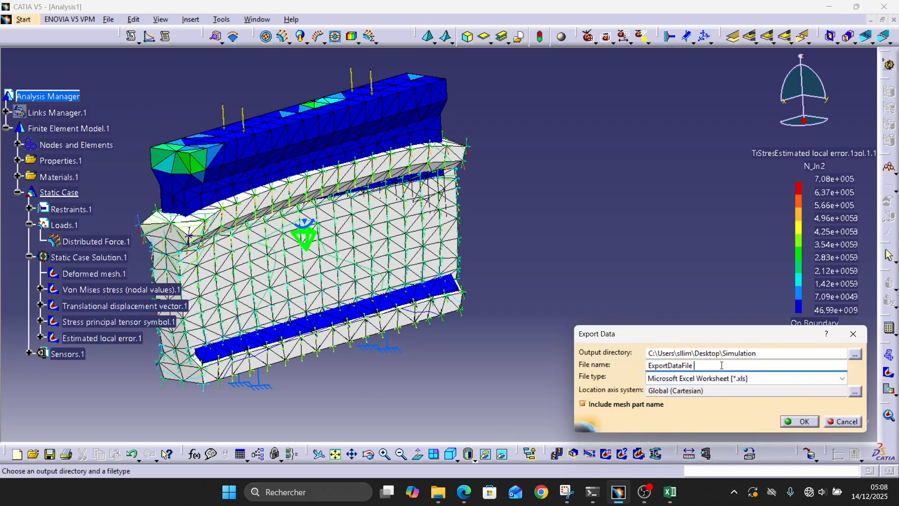
click(802, 421)
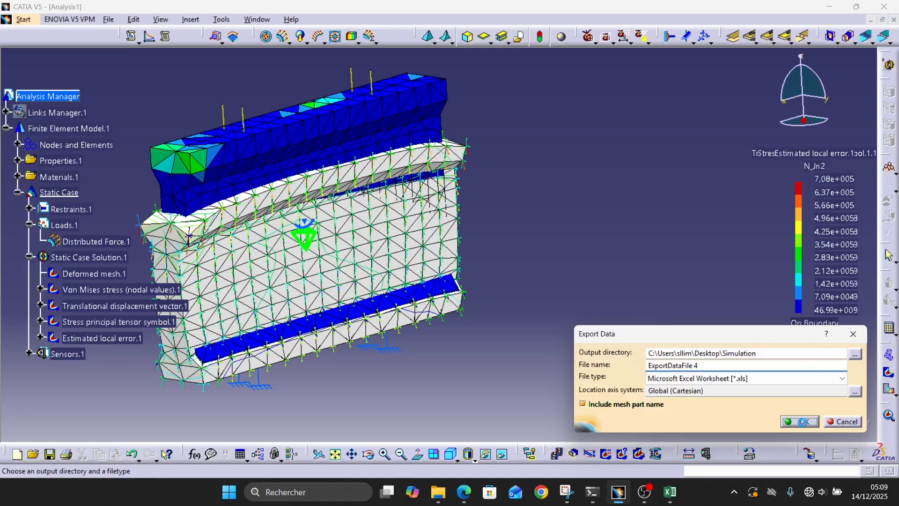
click(803, 421)
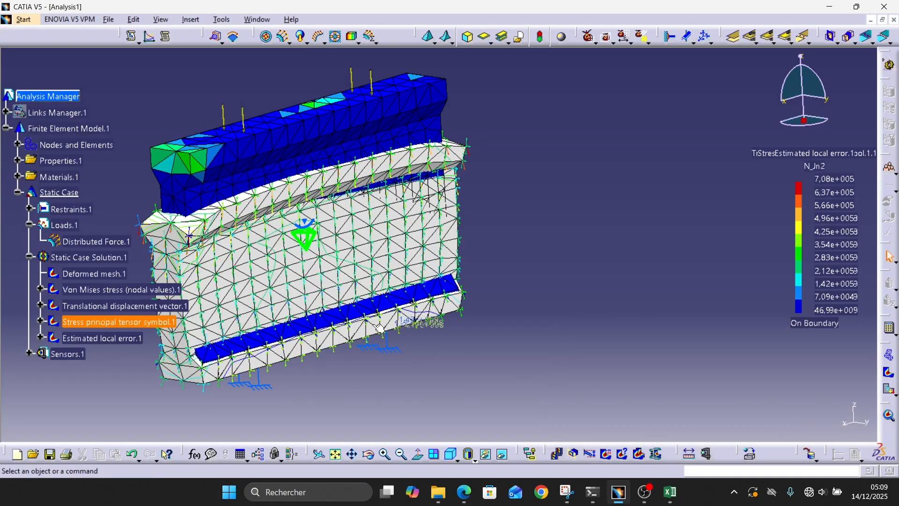
Step: Hide the Estimated local error result of the static case solution
right_click(119, 338)
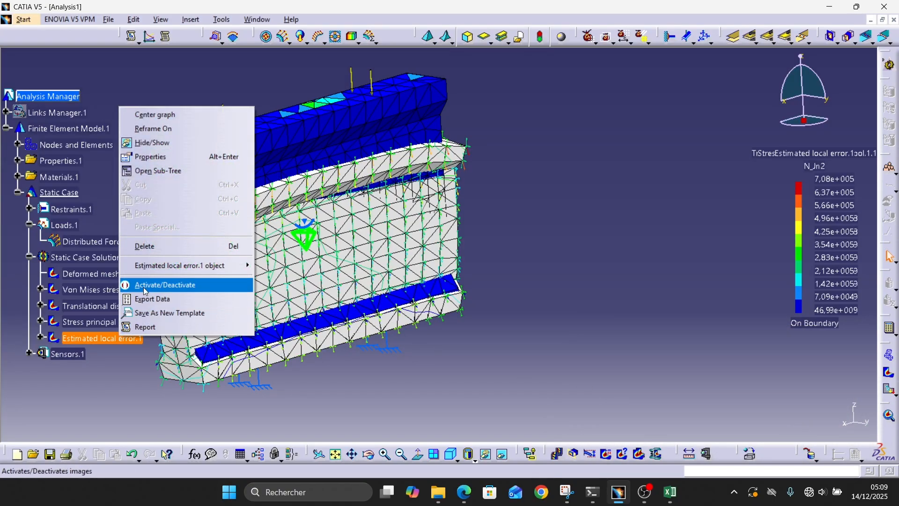
click(186, 141)
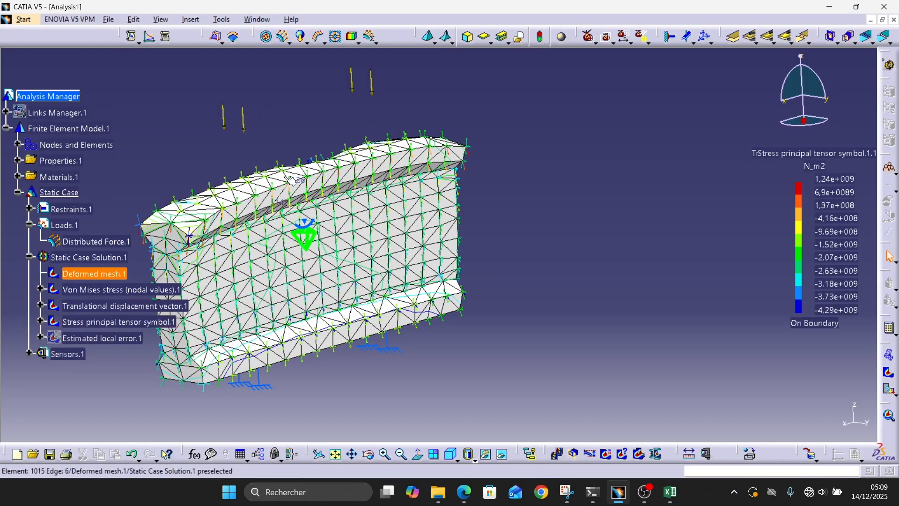
middle_drag(296, 198, 186, 279)
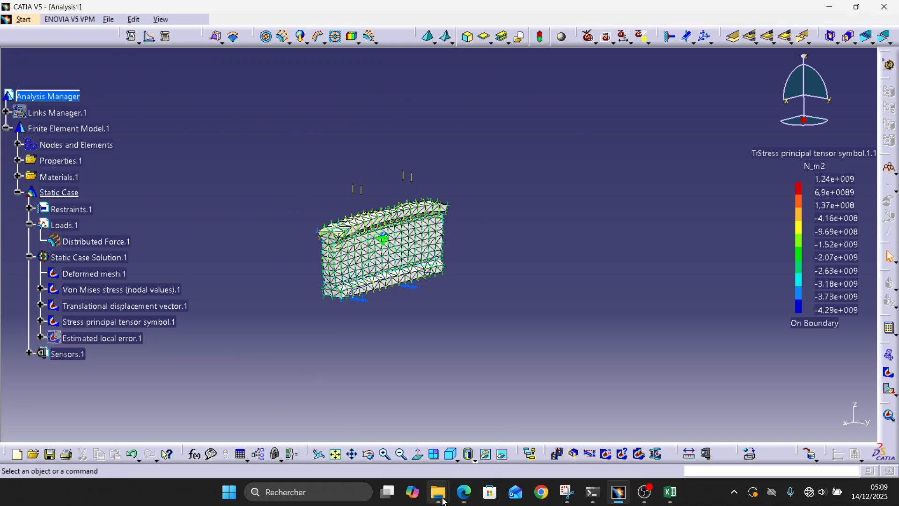
Step: Switch to the Simulation folder and open the exported ExportDataFile 4 workbook in Excel
mouse_move(438, 491)
click(461, 429)
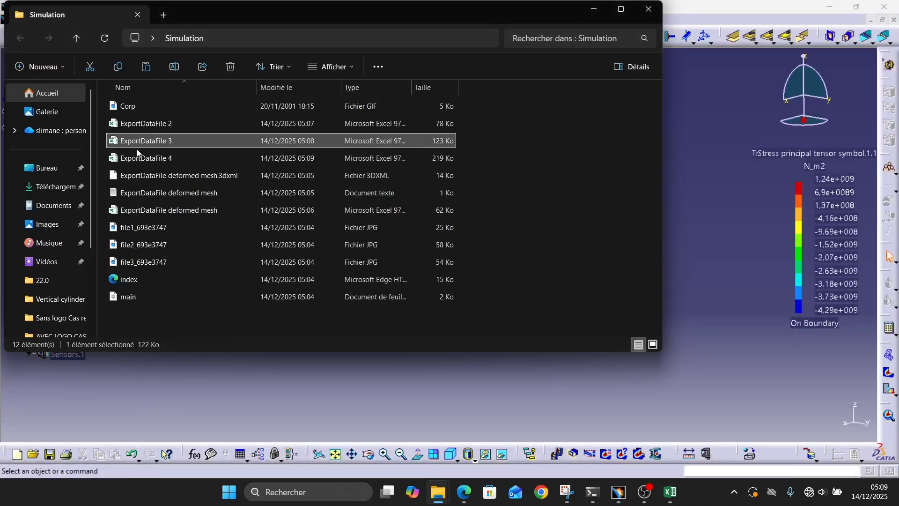
double_click(124, 160)
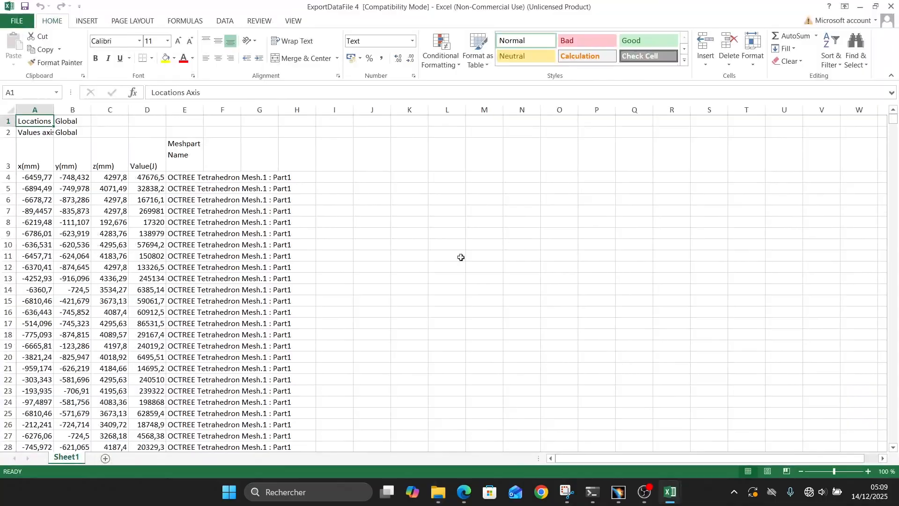
Step: Examine the coordinates and local error values in the ExportDataFile 4 worksheet, selecting cells A4:C13, and minimize the workbook to return to CATIA
scroll(214, 253, down, 6)
scroll(215, 260, up, 6)
drag(49, 181, 113, 280)
scroll(112, 281, down, 20)
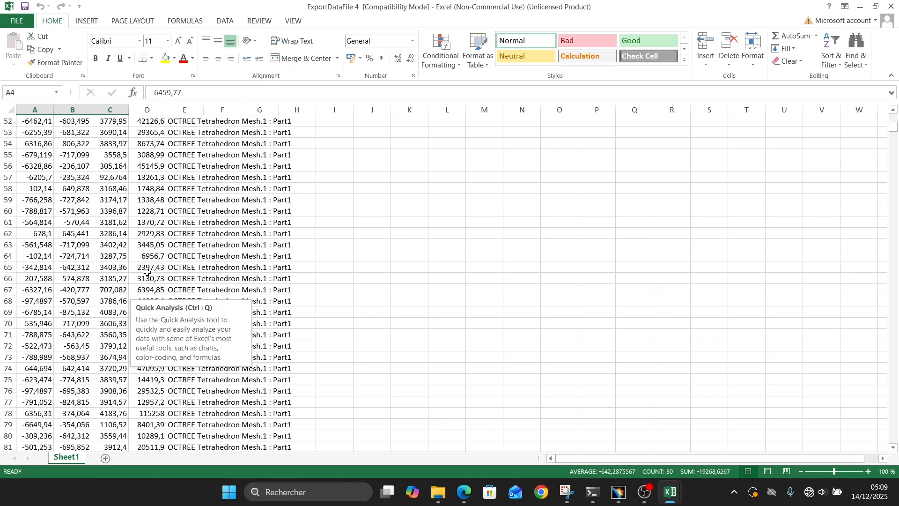
click(860, 6)
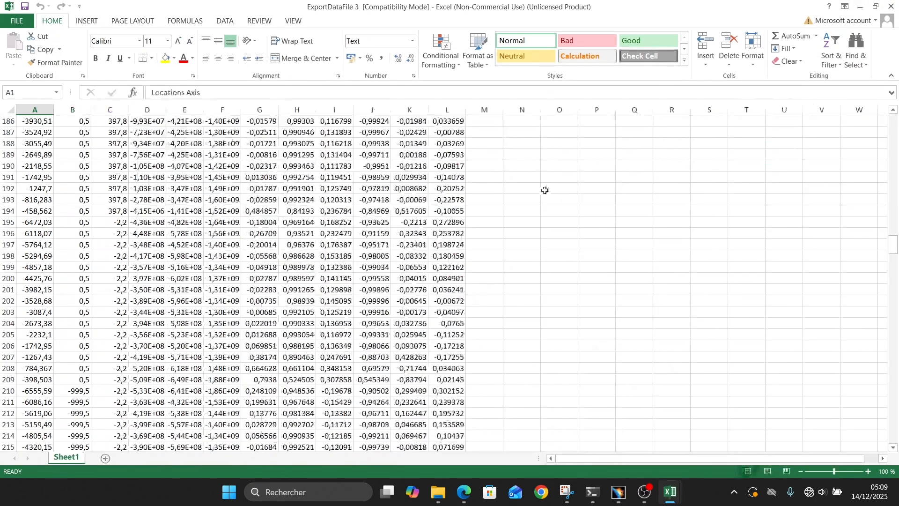
click(617, 492)
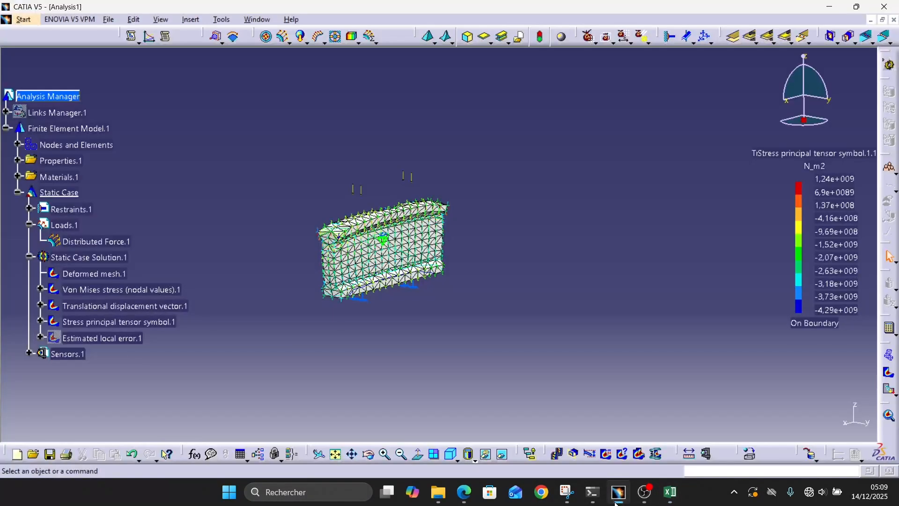